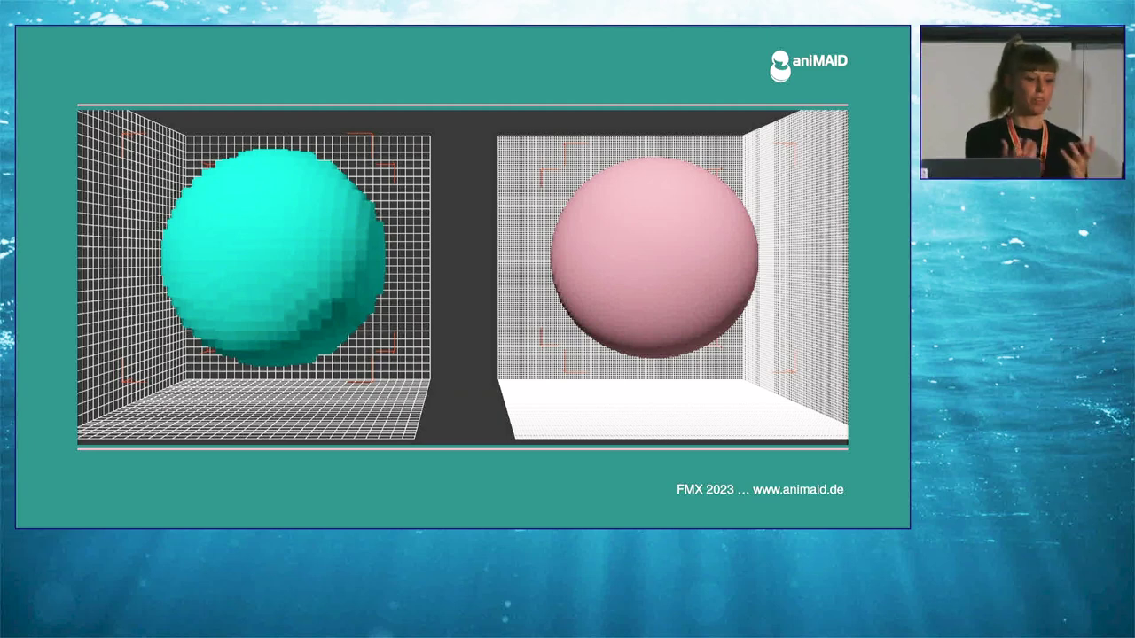
key(Right)
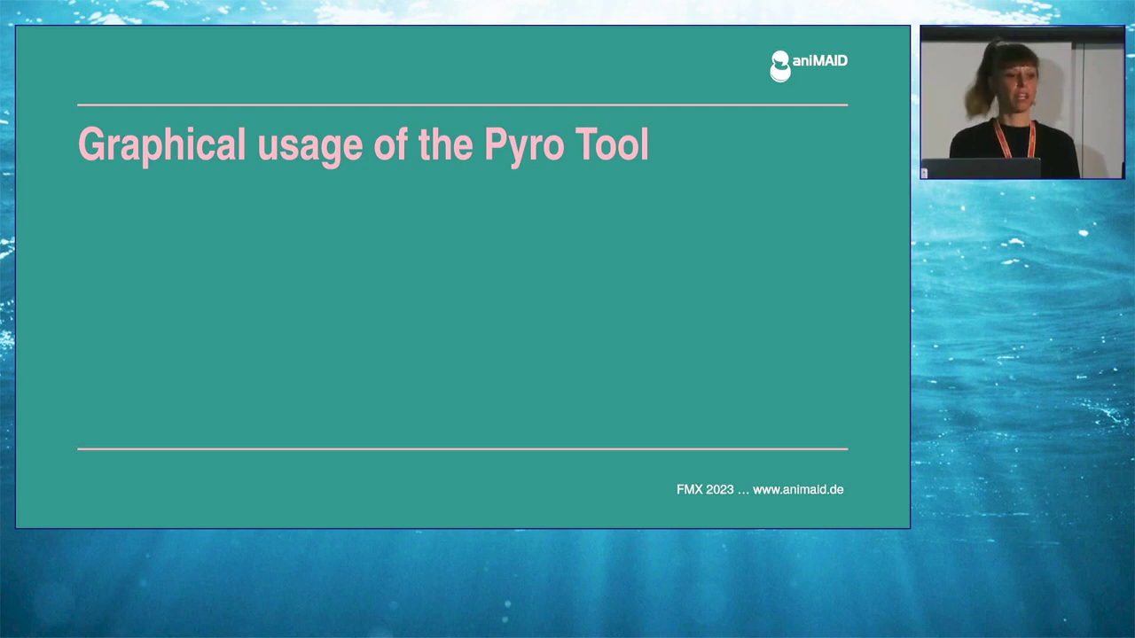
key(Right)
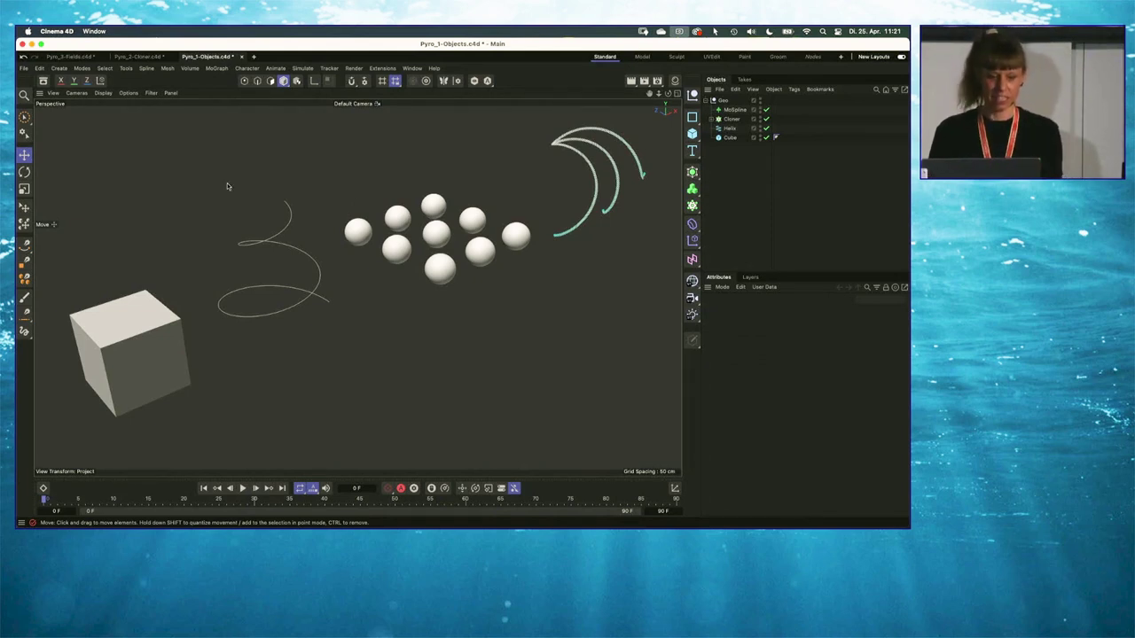
- Add Pyro Emitter tags to the MoSpline, Cloner, Helix and Cube objects together
alt+drag(211, 369, 199, 292)
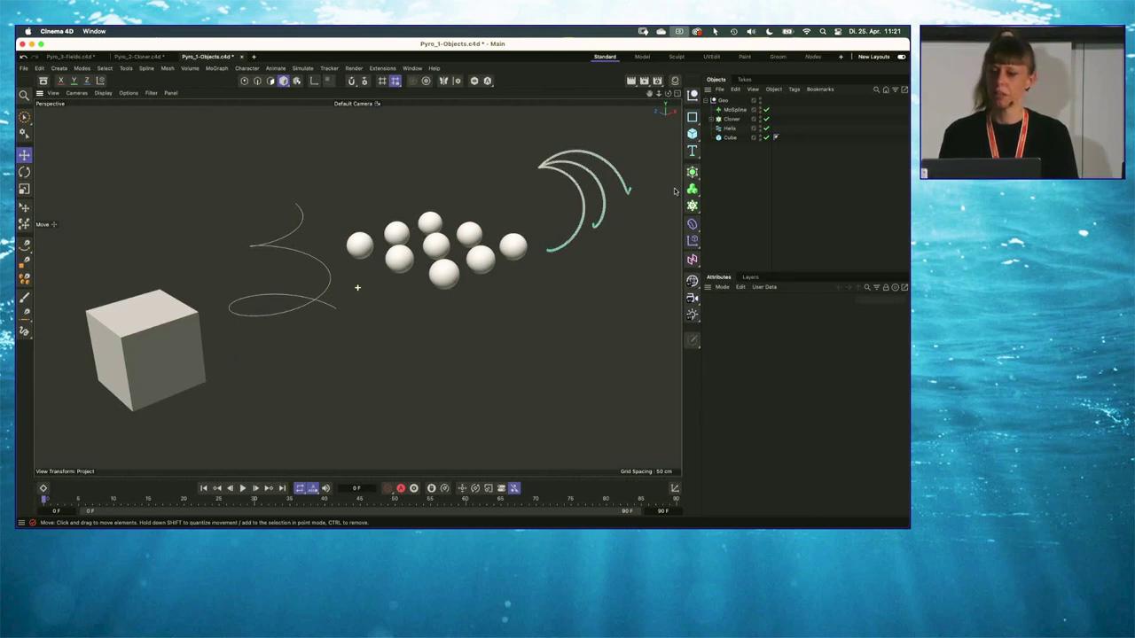
drag(746, 174, 721, 104)
right_click(730, 108)
key(Escape)
right_click(732, 116)
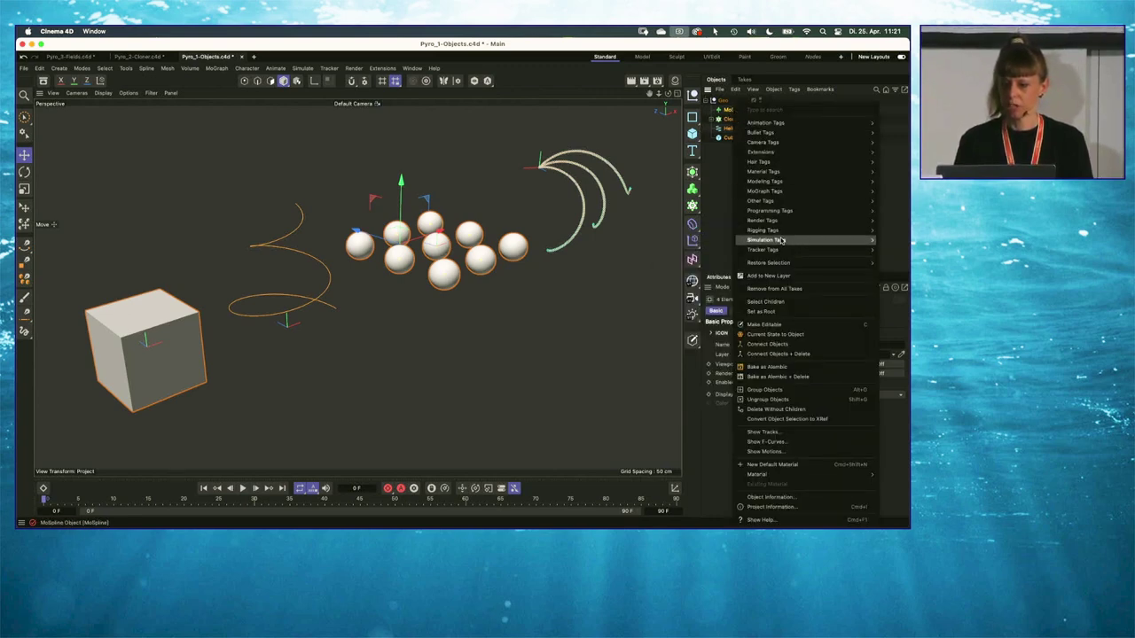
mouse_move(768, 241)
click(714, 323)
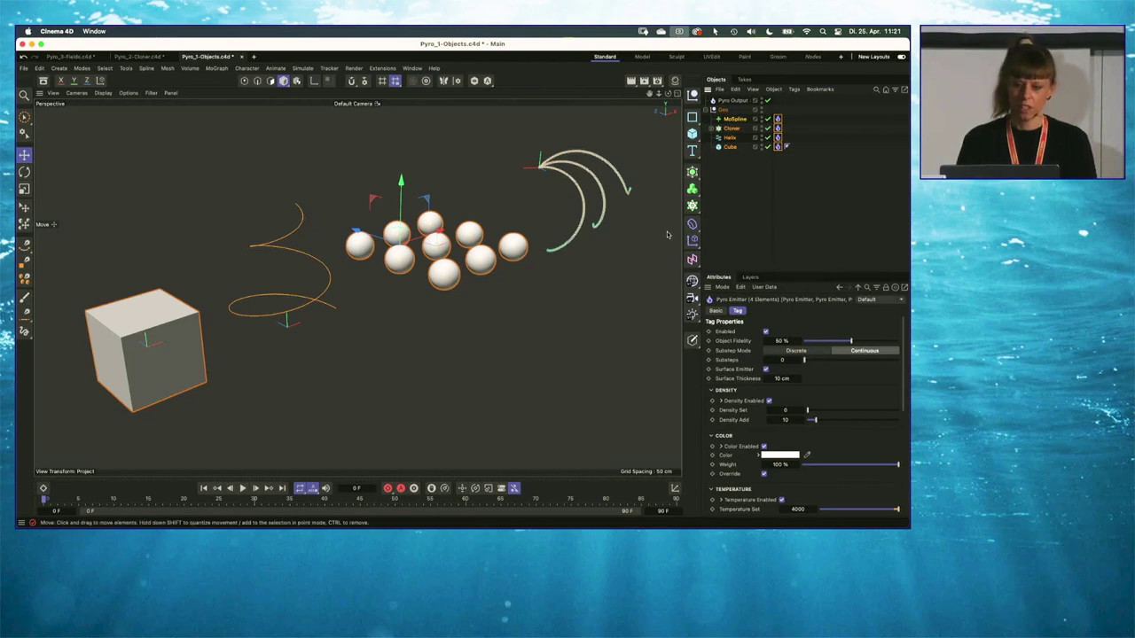
click(727, 212)
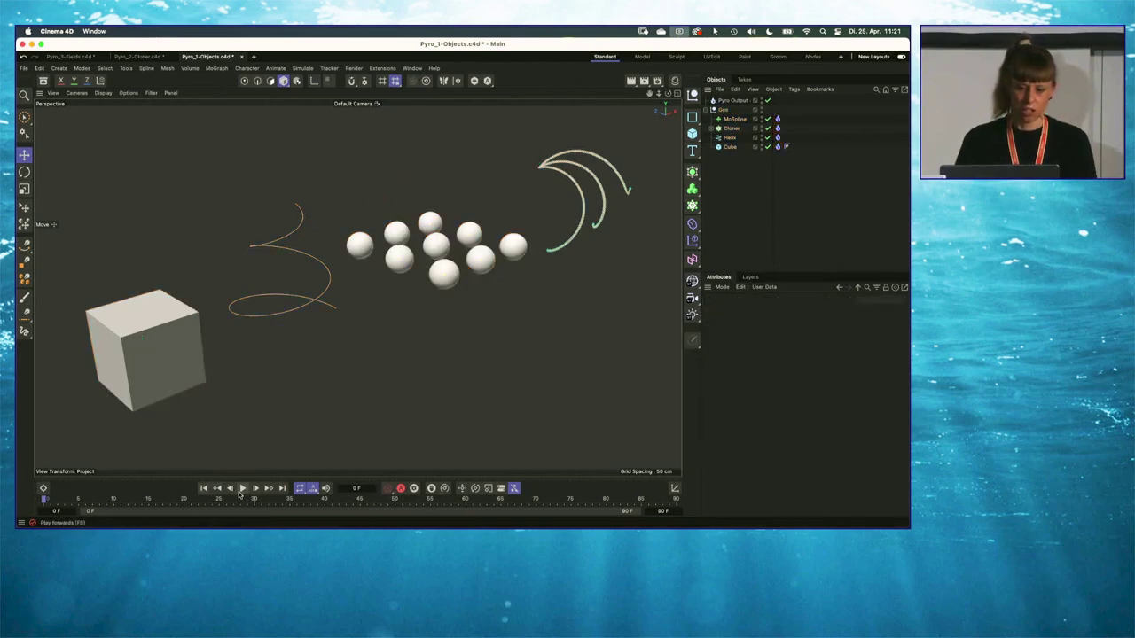
- Play the pyro simulation, stop it, and replay it from the first frame with all emitting objects in view
click(242, 490)
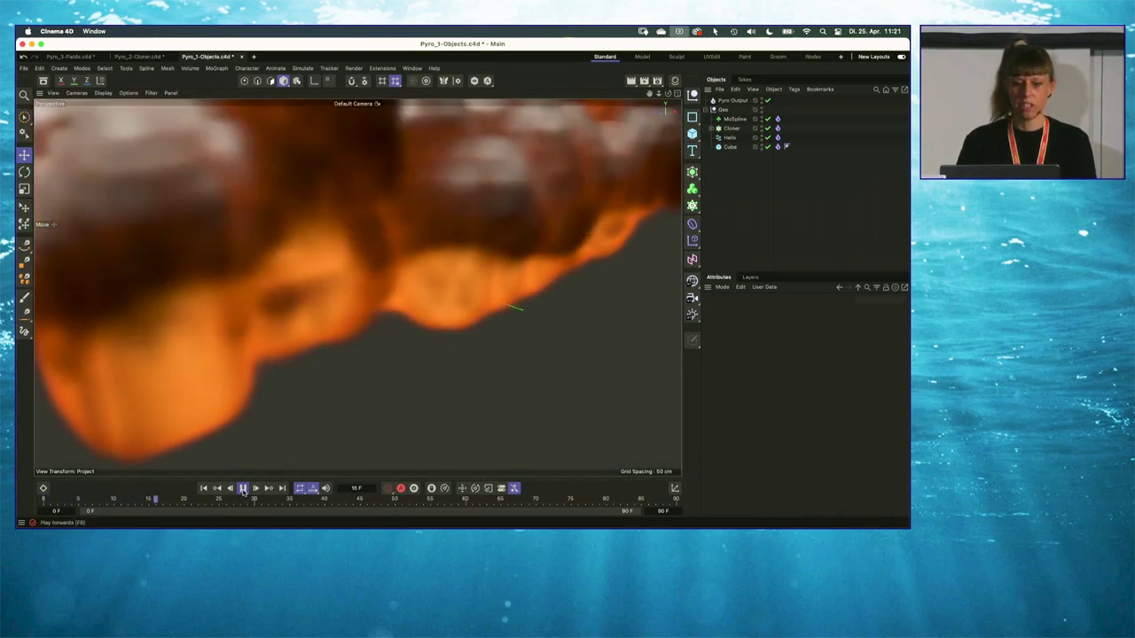
click(242, 488)
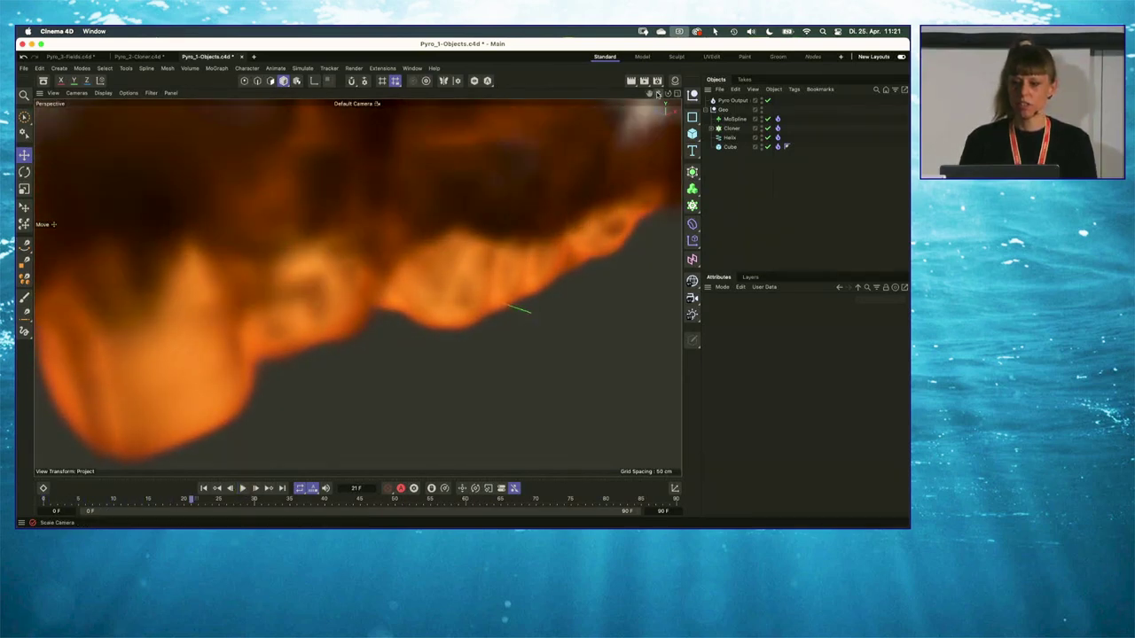
scroll(354, 286, down, 8)
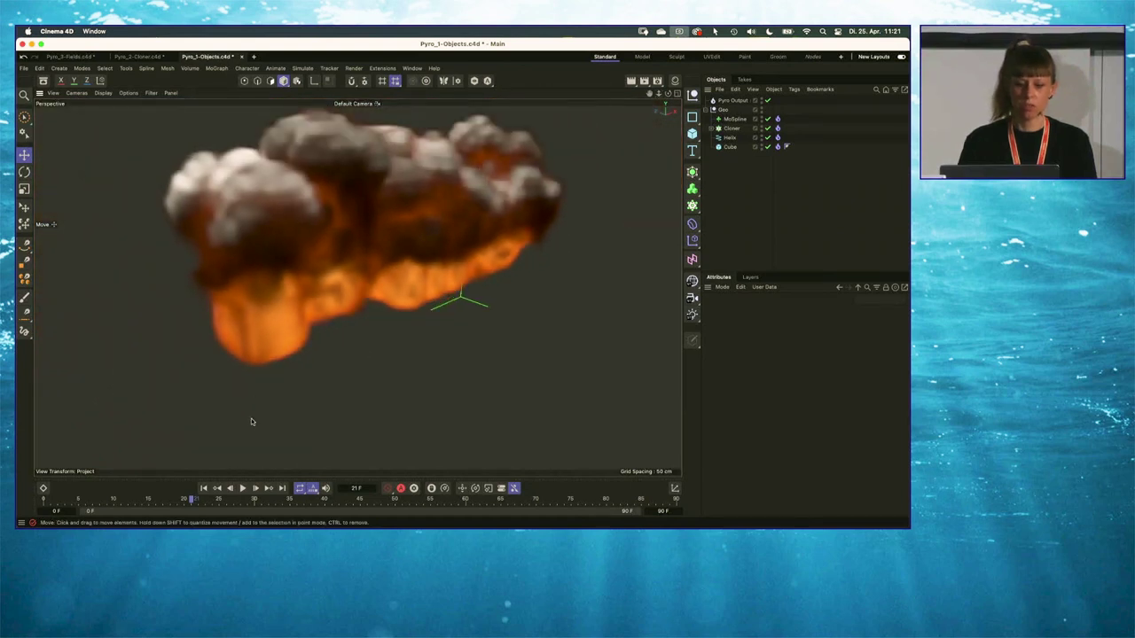
click(203, 488)
click(242, 488)
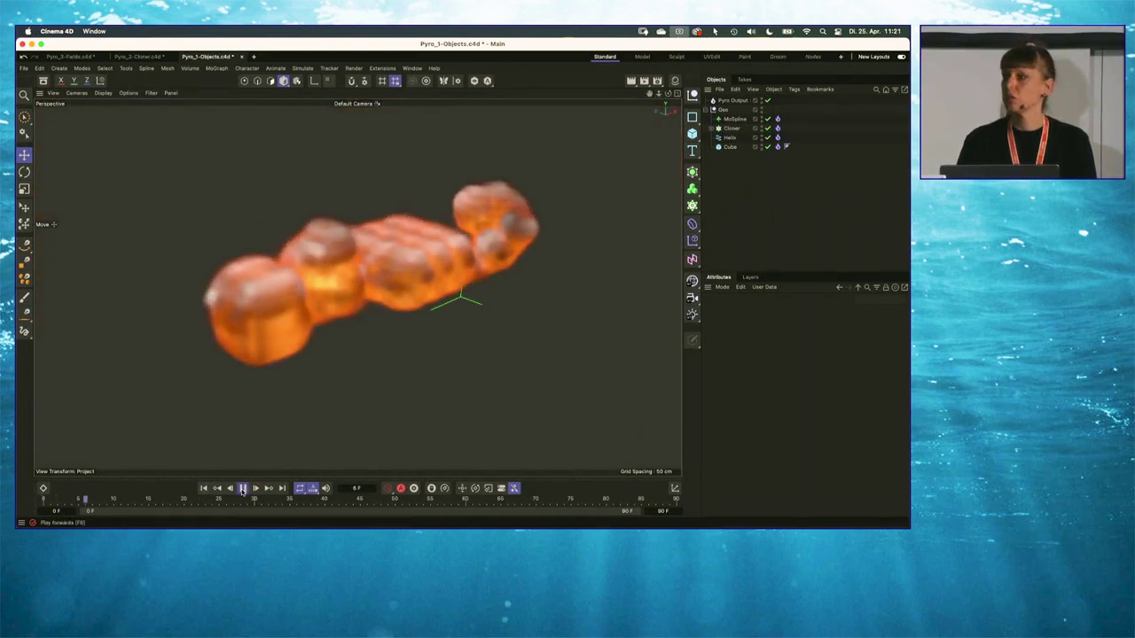
click(242, 488)
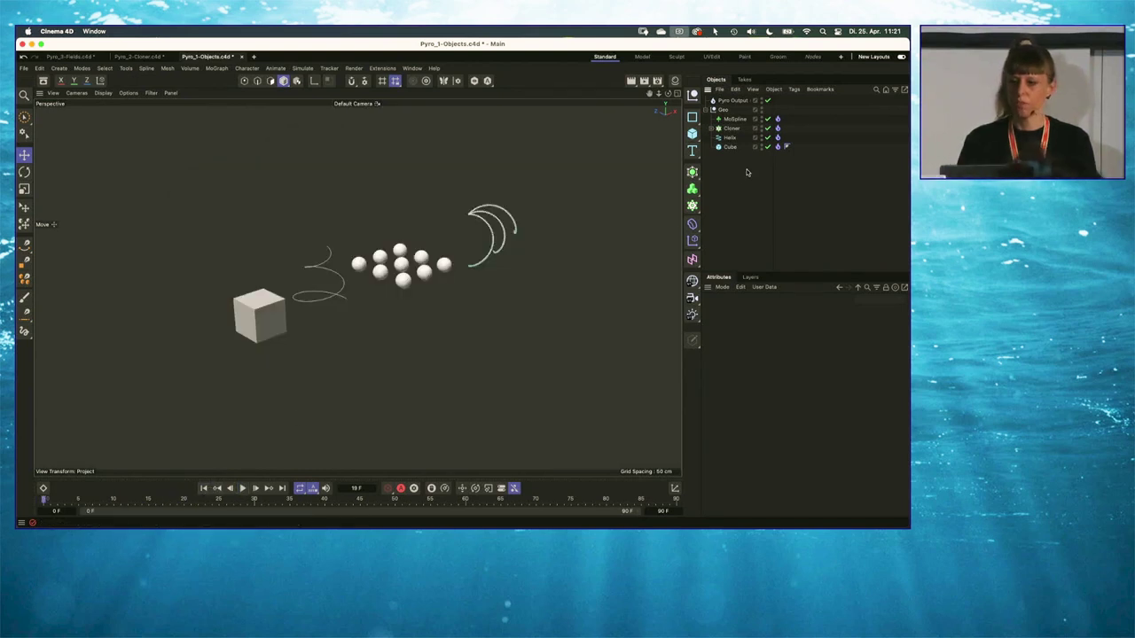
- Compare the Pyro Output's Pyro Scene settings with the Pyro simulation settings of the project
click(767, 101)
drag(773, 111, 797, 111)
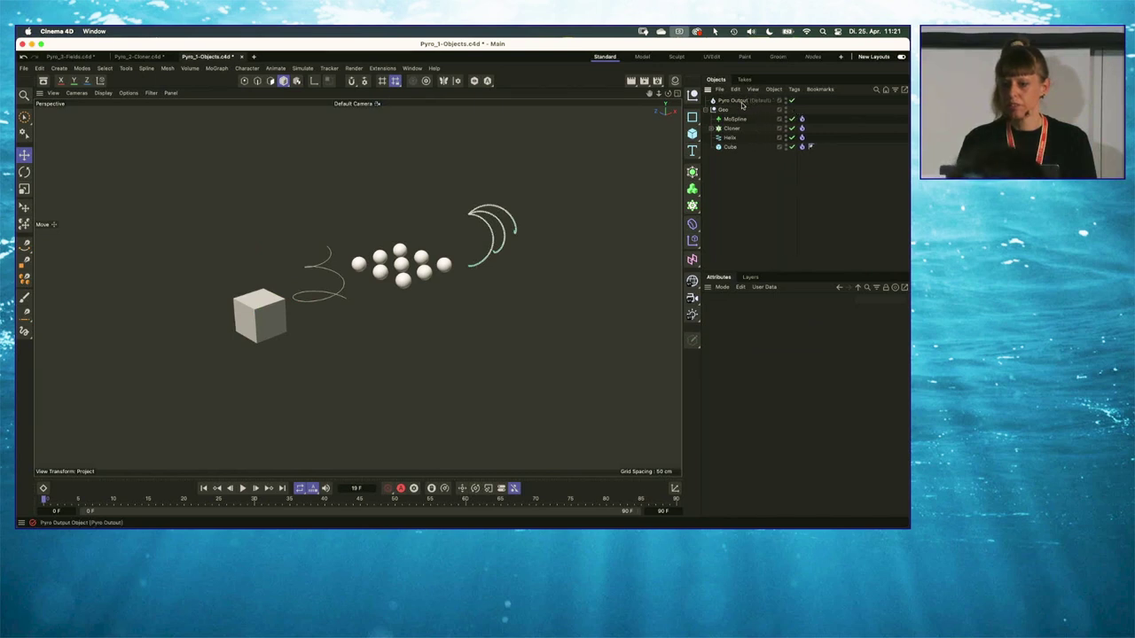
click(745, 101)
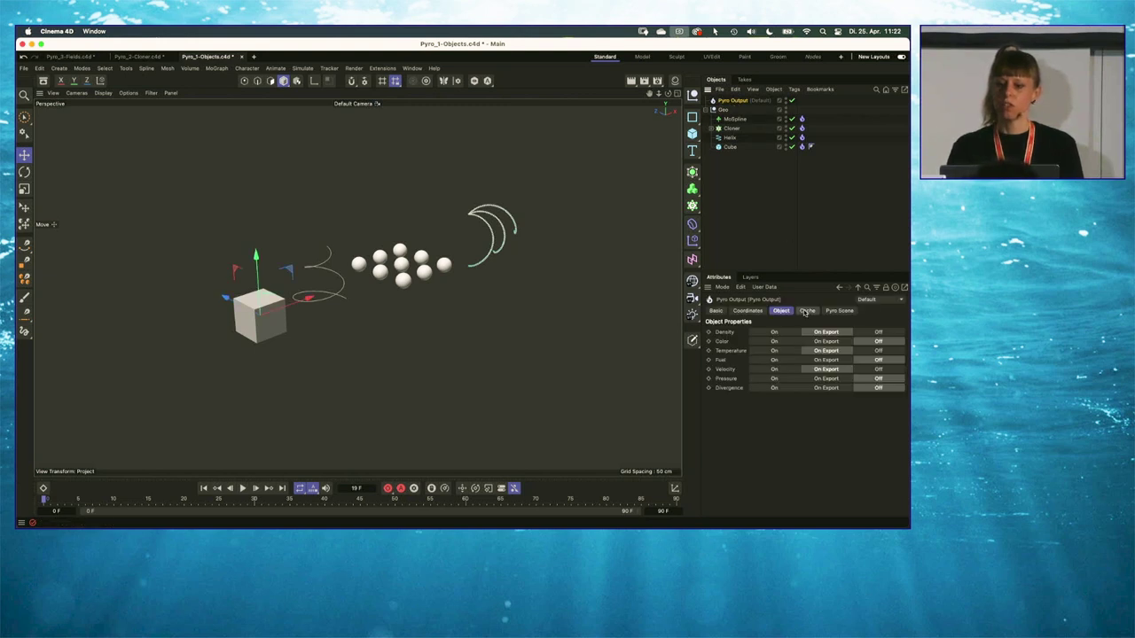
click(839, 310)
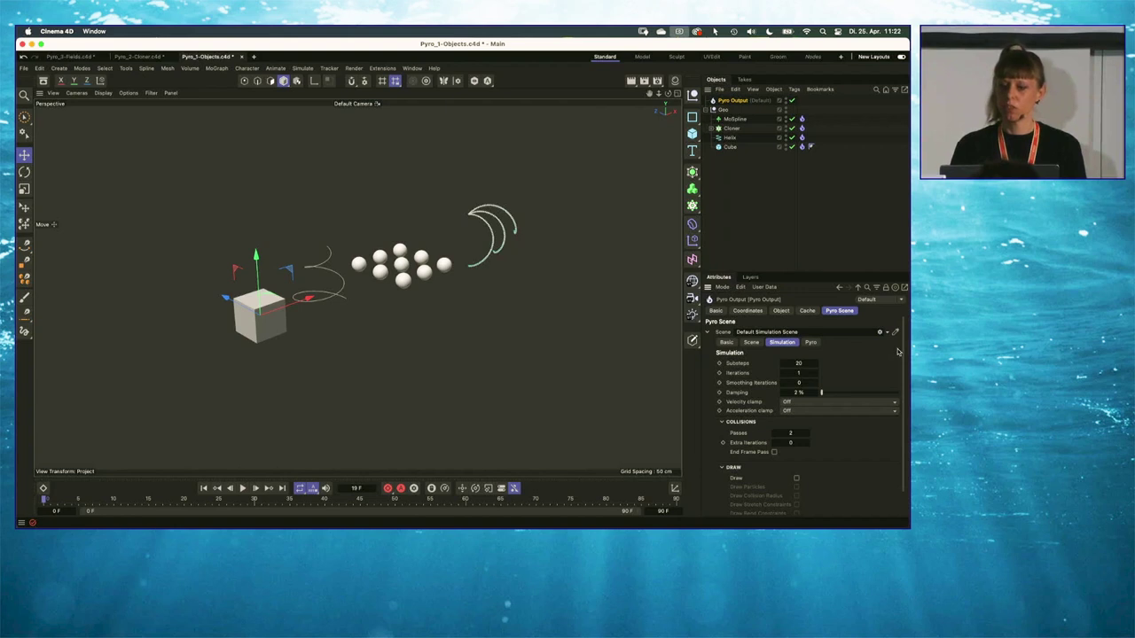
click(742, 213)
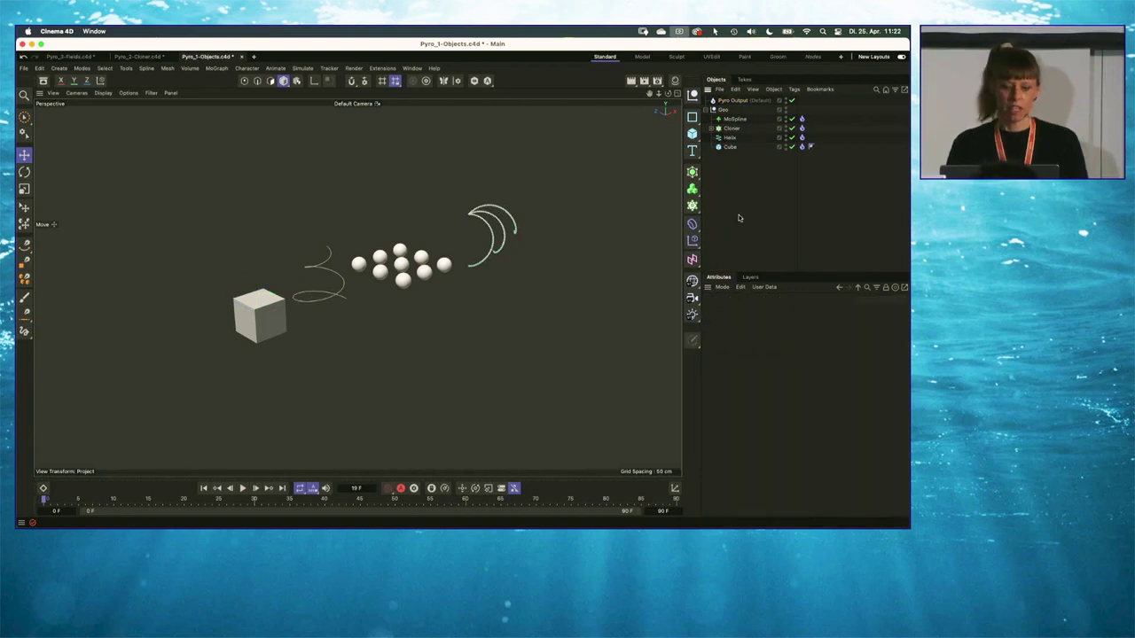
key(super+d)
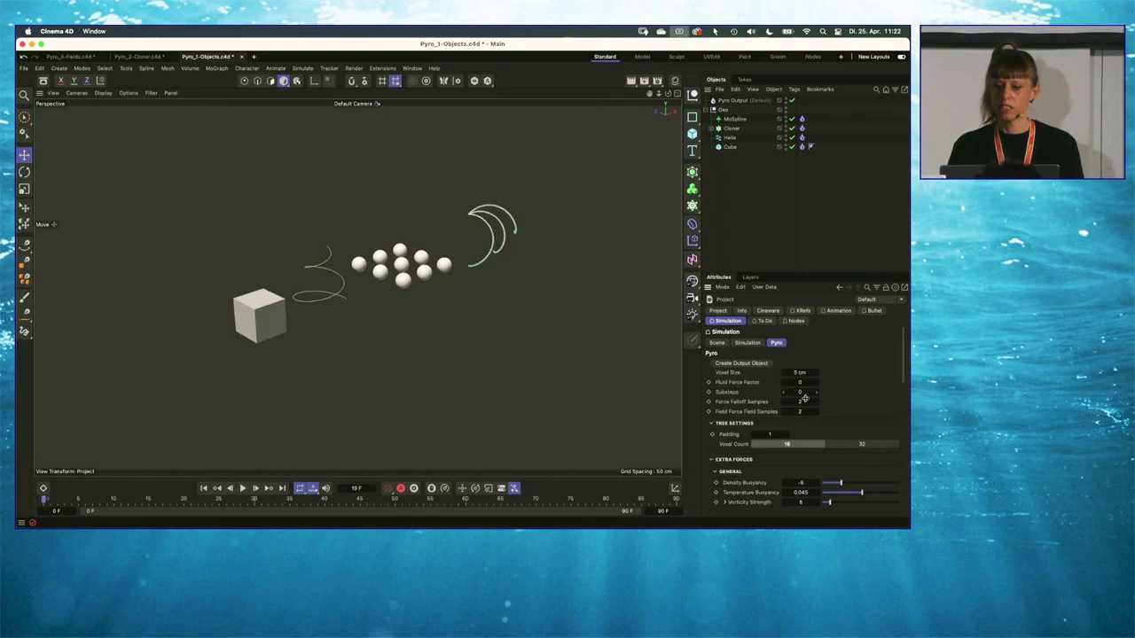
- Set the Voxel Size to 2 cm in the Pyro Output's Pyro Scene settings
click(732, 100)
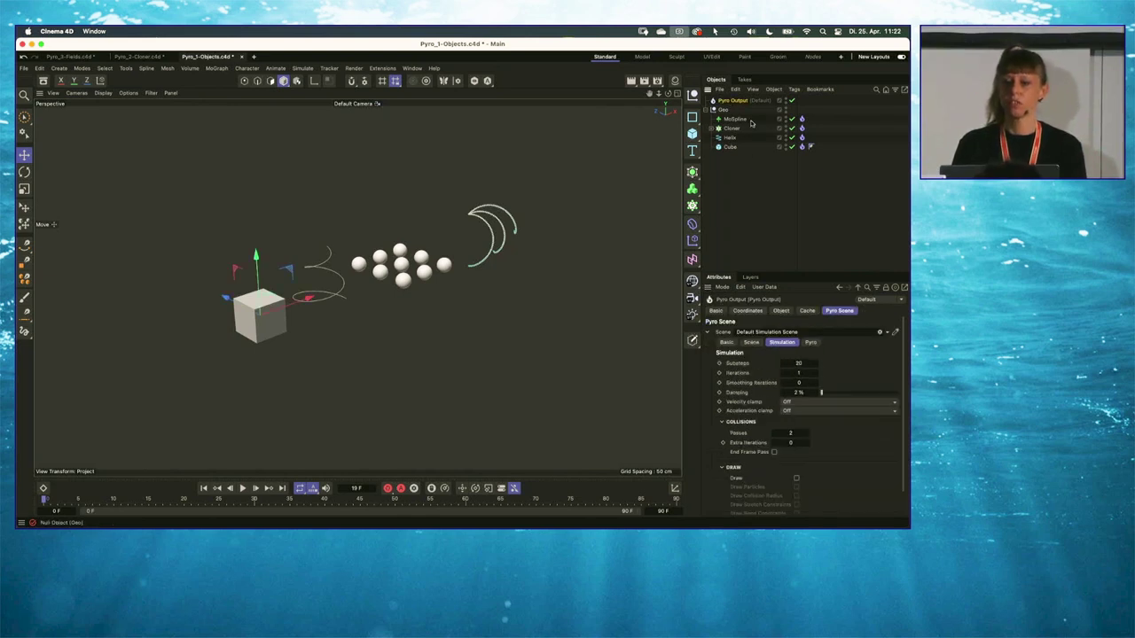
click(810, 342)
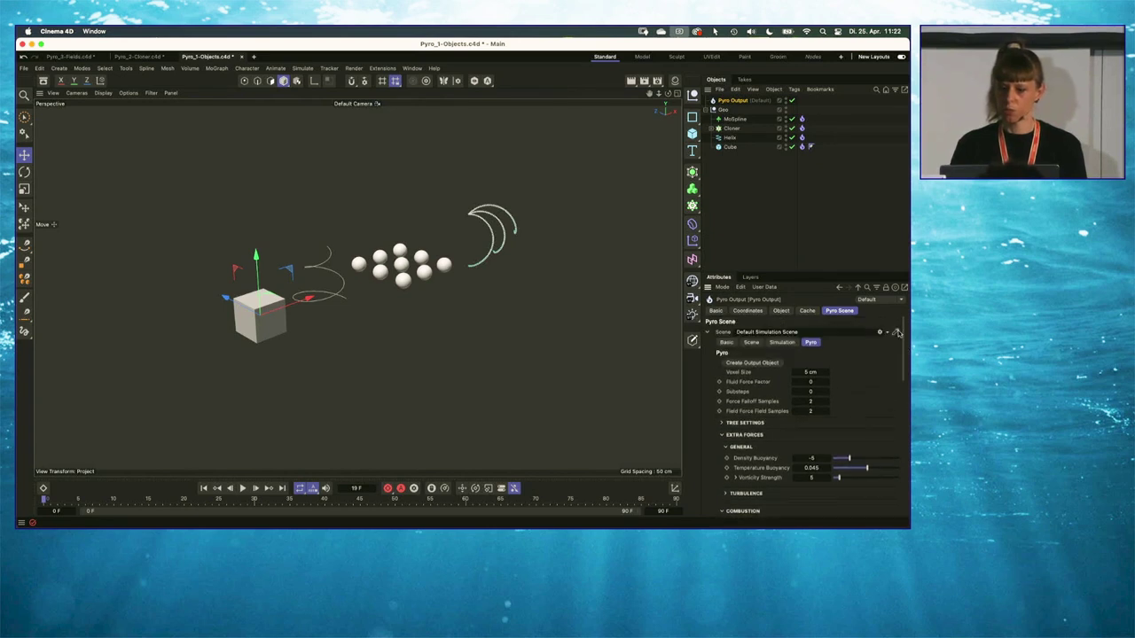
click(810, 372)
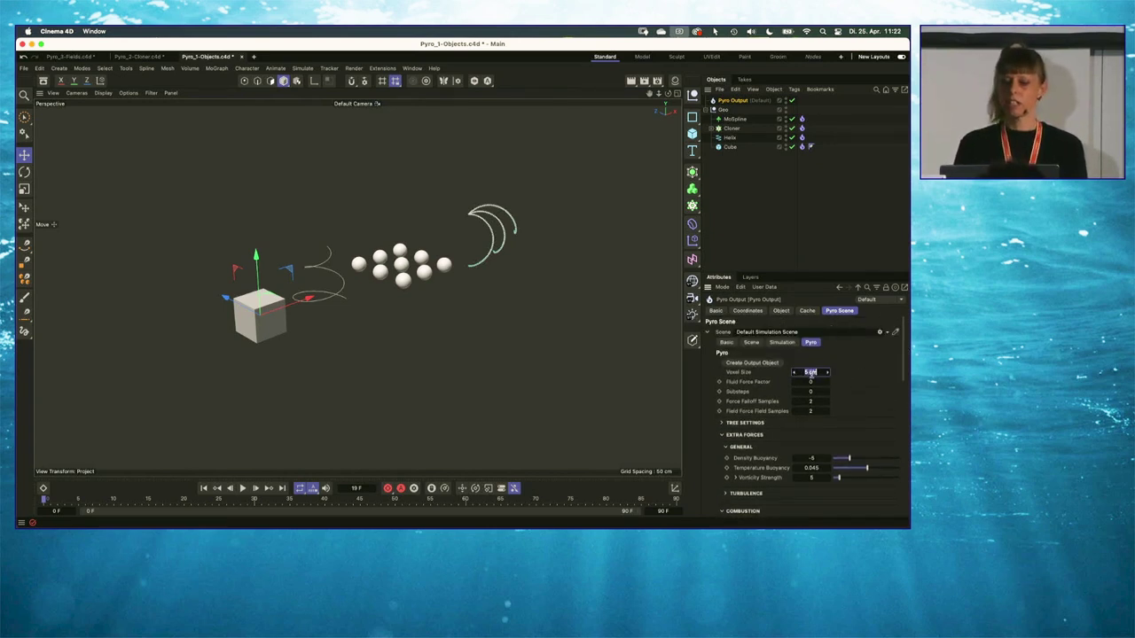
text(2)
key(Return)
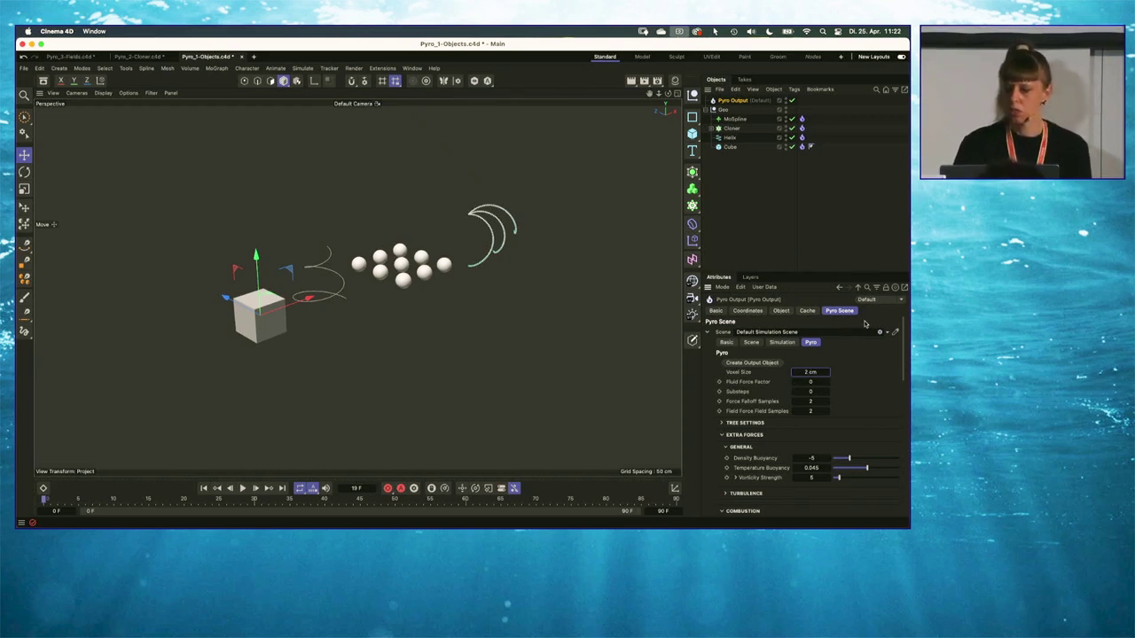
- Set the Surface Thickness of all four Pyro Emitter tags to 2 cm
drag(797, 113, 804, 157)
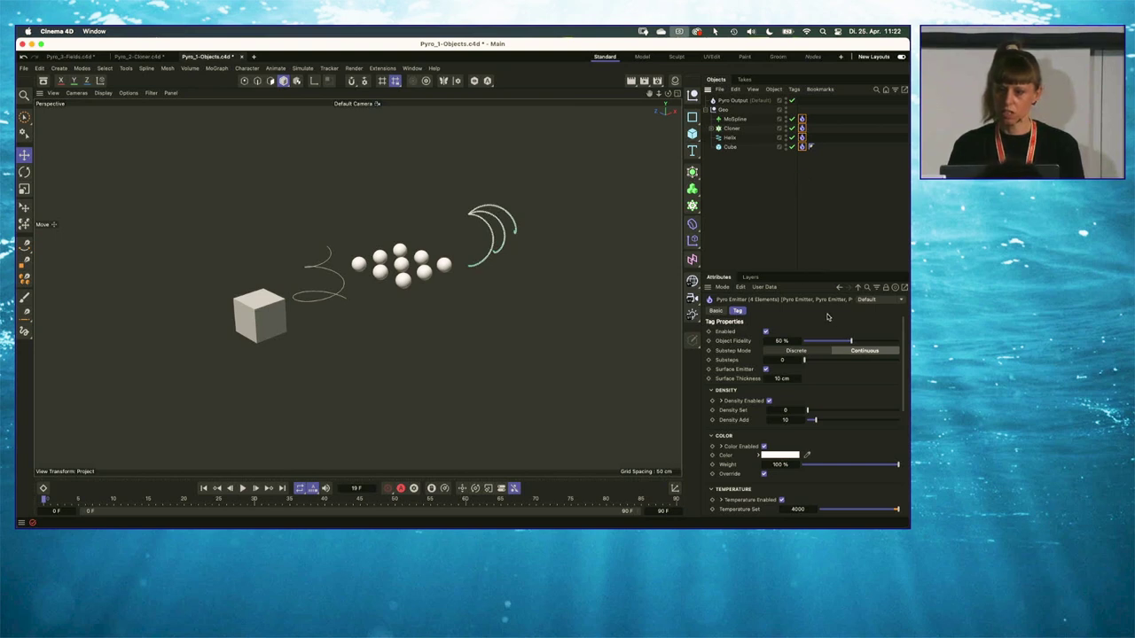
double_click(780, 378)
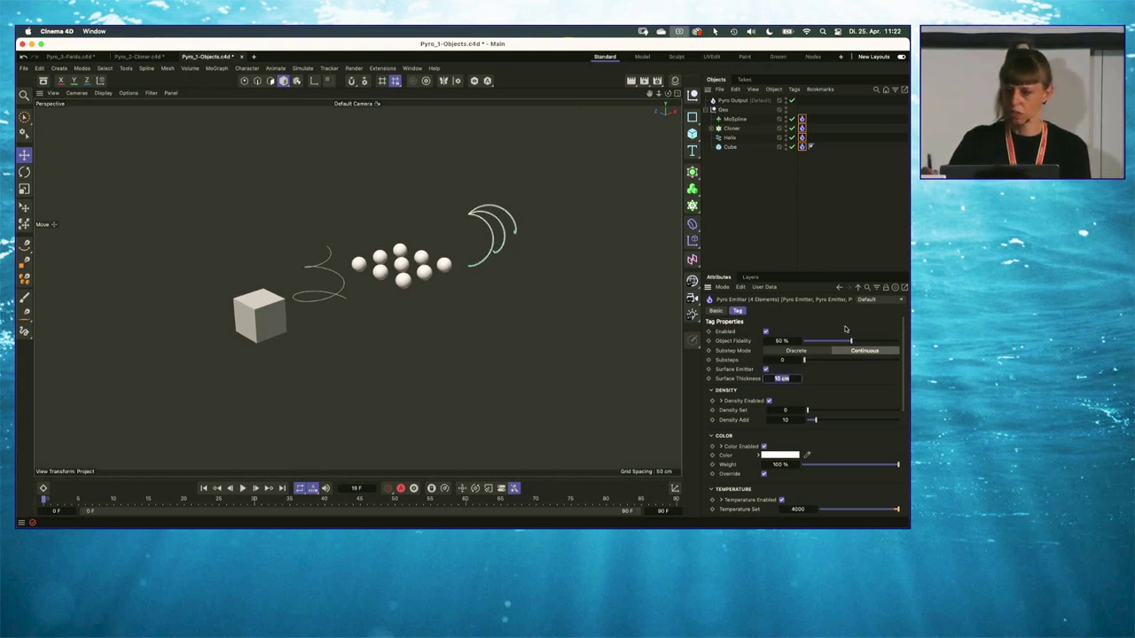
text(2)
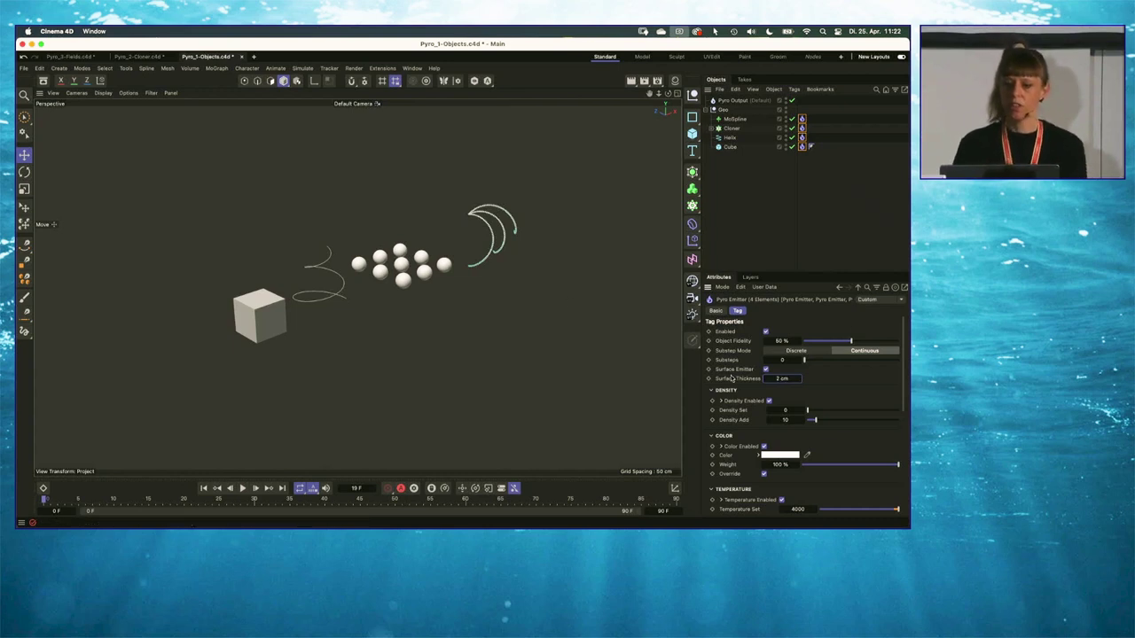
click(745, 213)
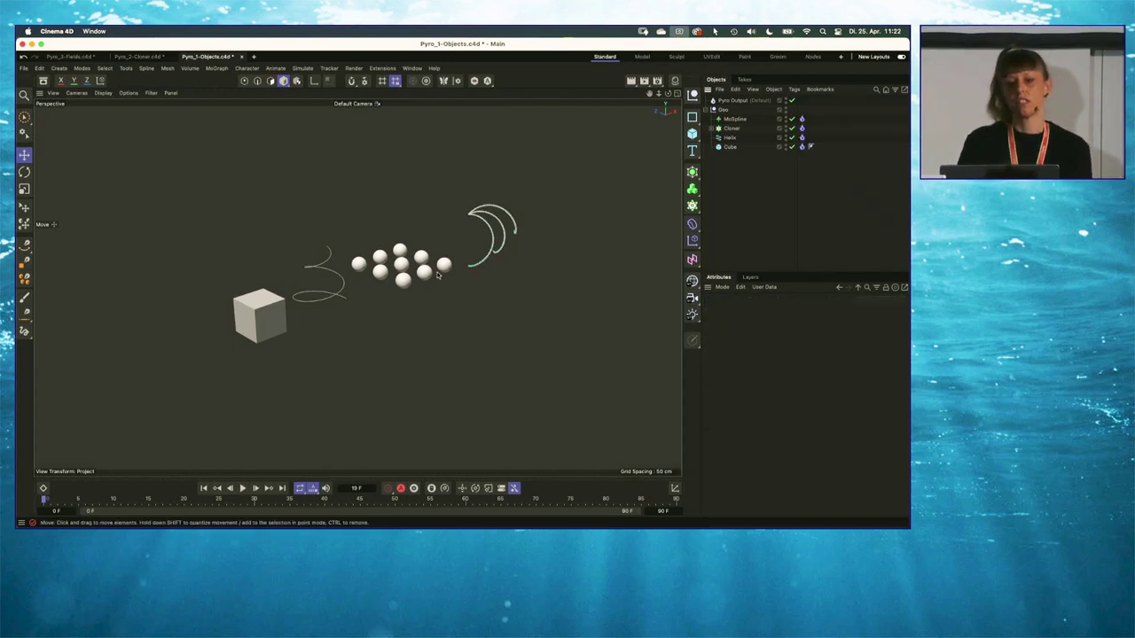
- Play the refined pyro simulation to frame 33 and frame the fire and smoke for inspection
drag(658, 94, 640, 116)
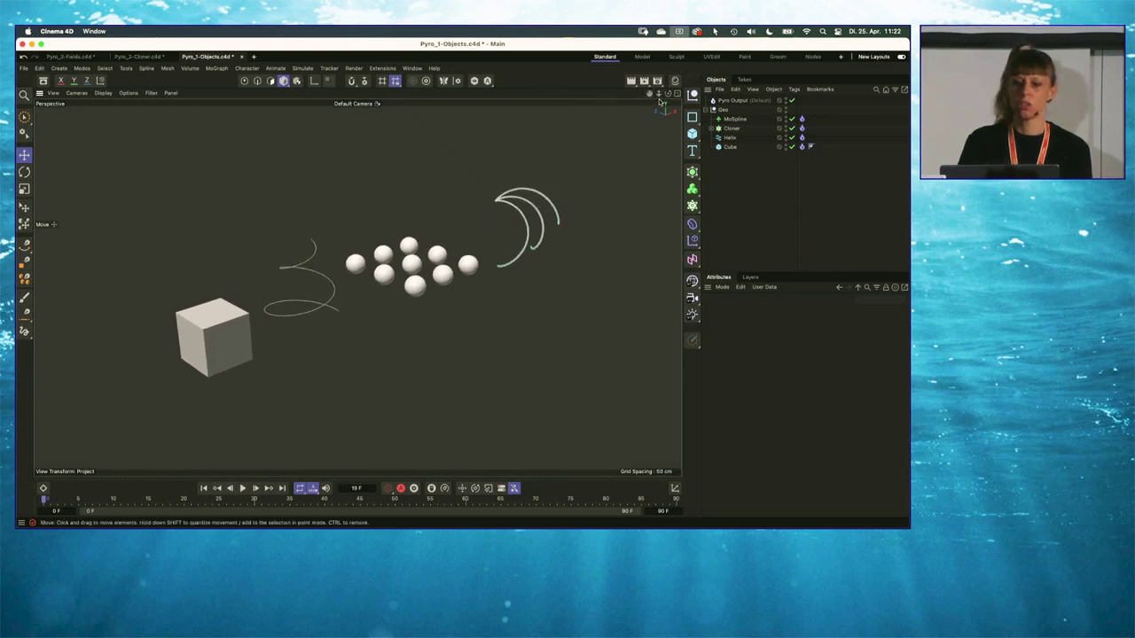
click(243, 488)
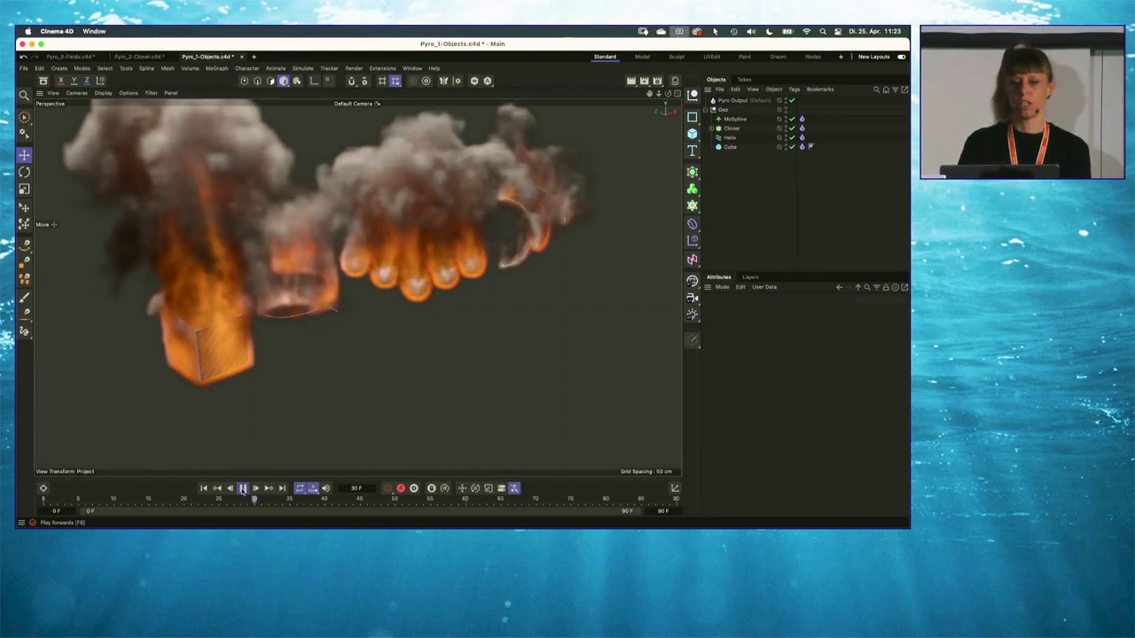
click(243, 488)
drag(648, 94, 650, 169)
- Examine the Pyro Output's extra forces, combustion, dissipation, draw and forces settings
click(733, 100)
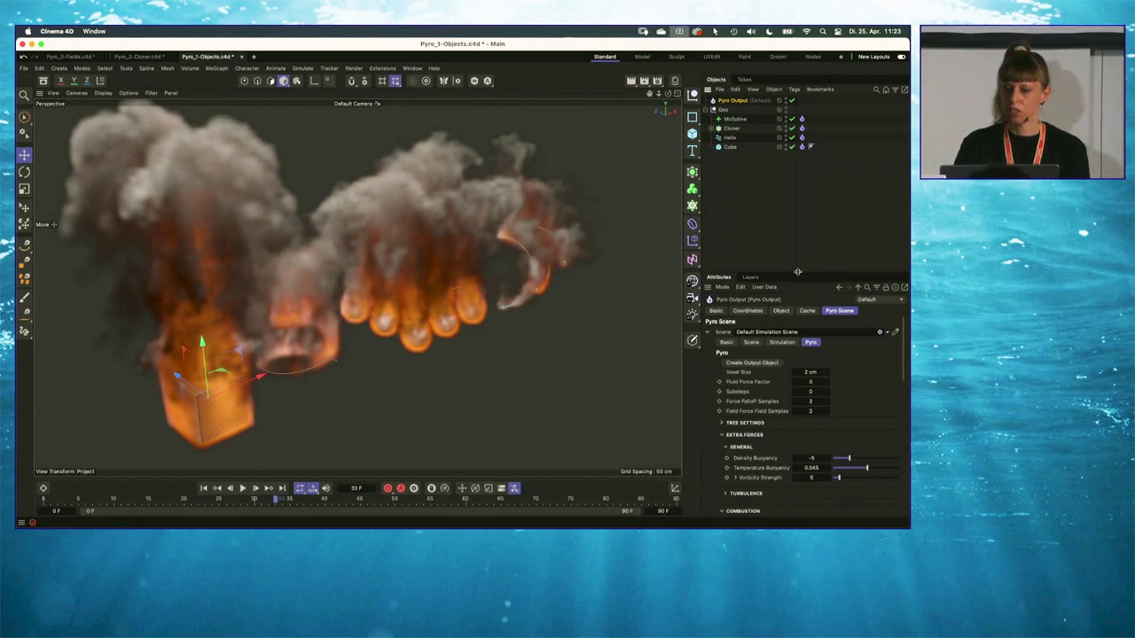
drag(797, 270, 784, 122)
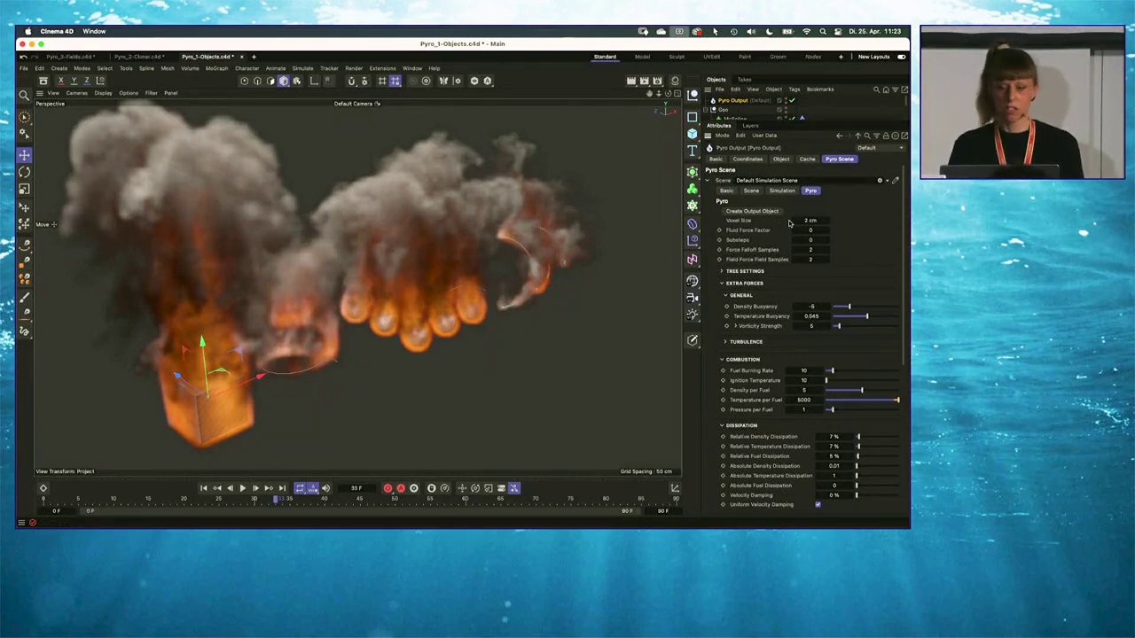
scroll(899, 214, down, 2)
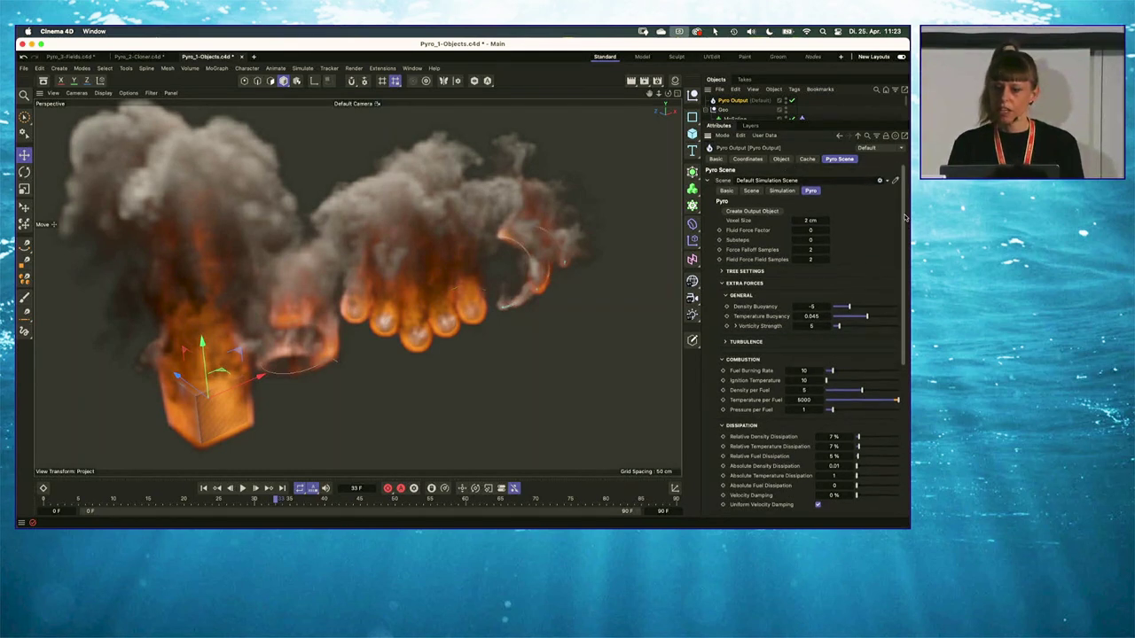
scroll(902, 241, down, 6)
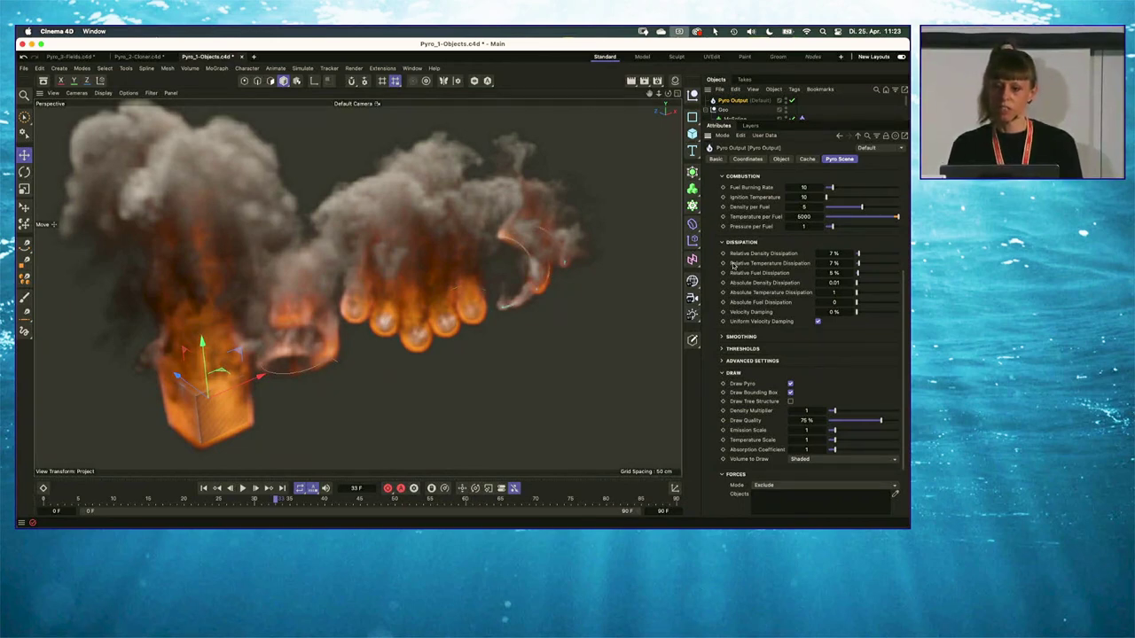
click(724, 342)
click(723, 342)
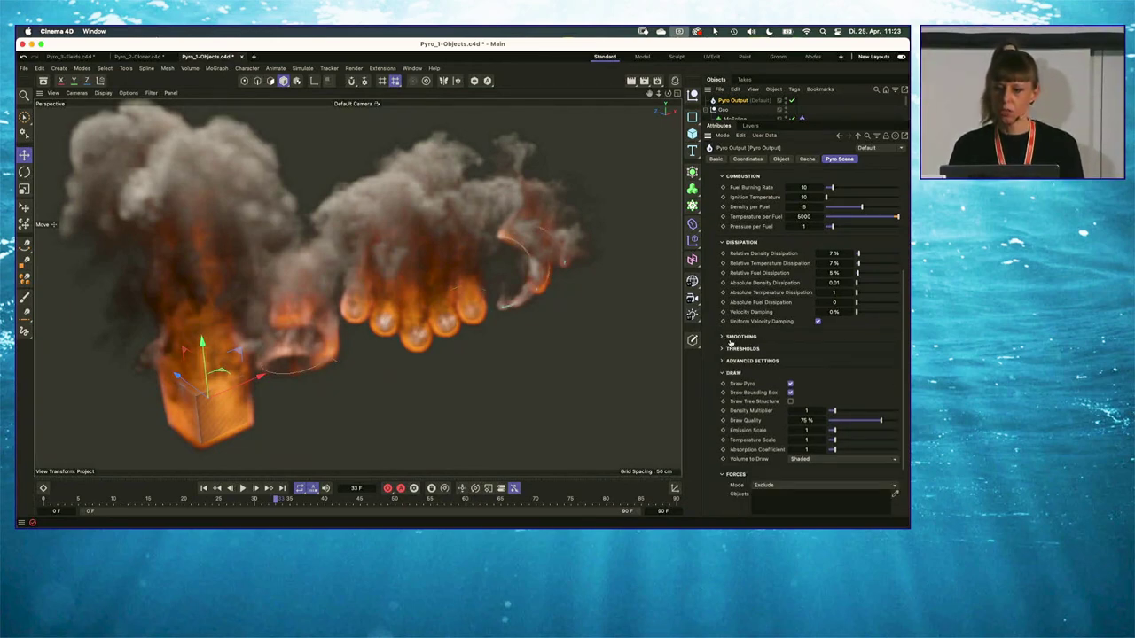
click(724, 373)
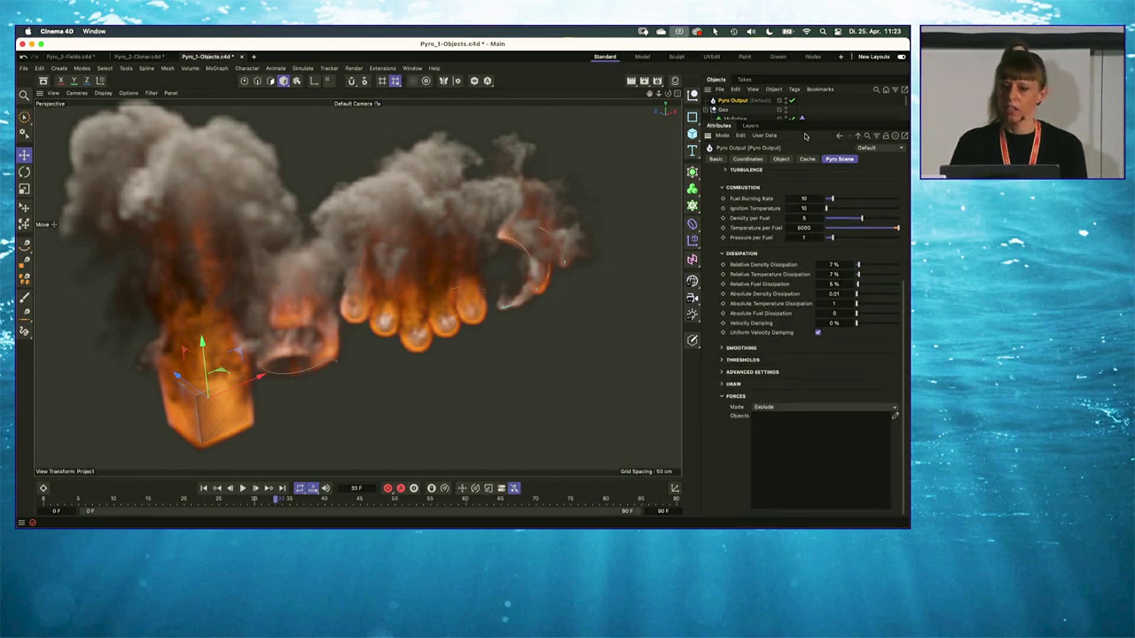
- Review the tag properties of the four Pyro Emitter tags, from object fidelity to noise
drag(811, 120, 811, 229)
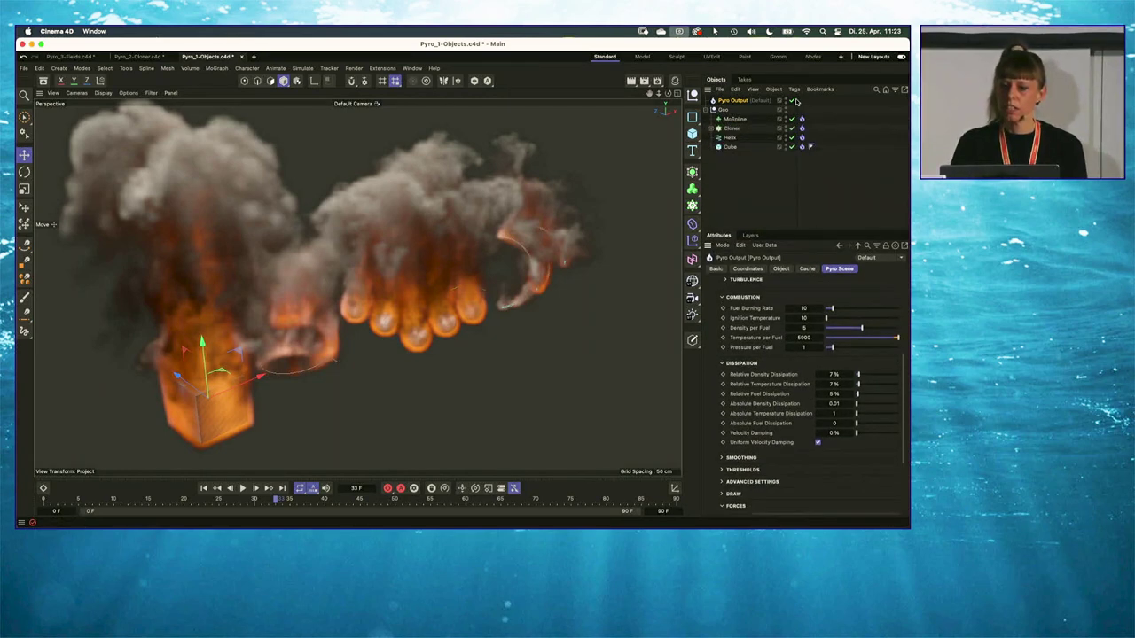
drag(802, 111, 807, 184)
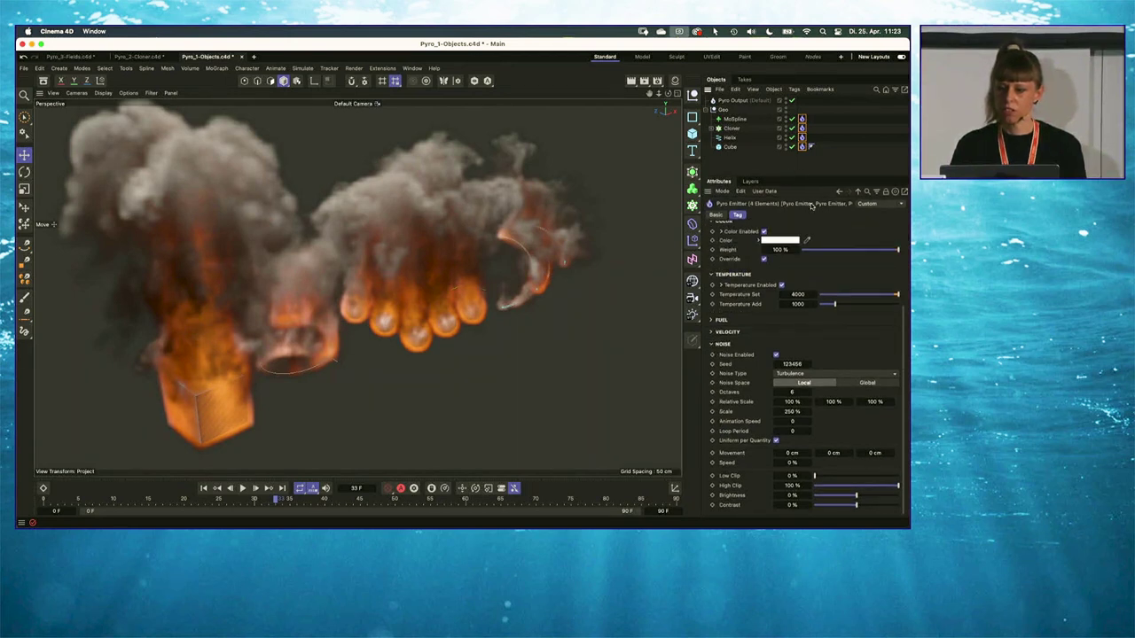
scroll(798, 319, up, 5)
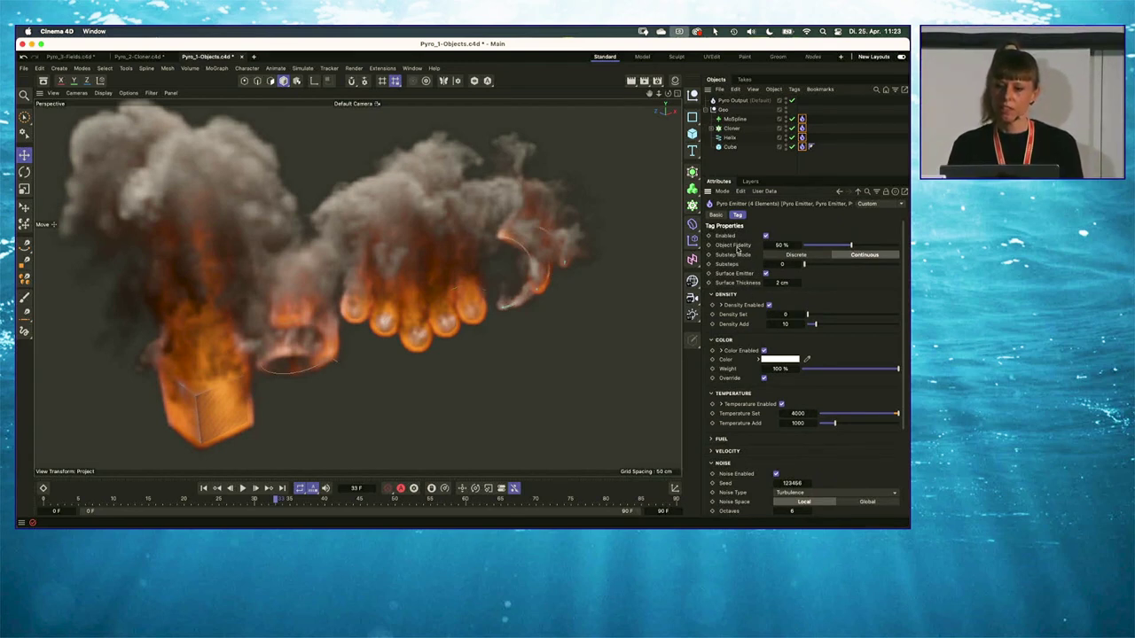
- Set the emission color of the four Pyro Emitter tags to bright green with hue 132° and full saturation
click(777, 359)
click(826, 419)
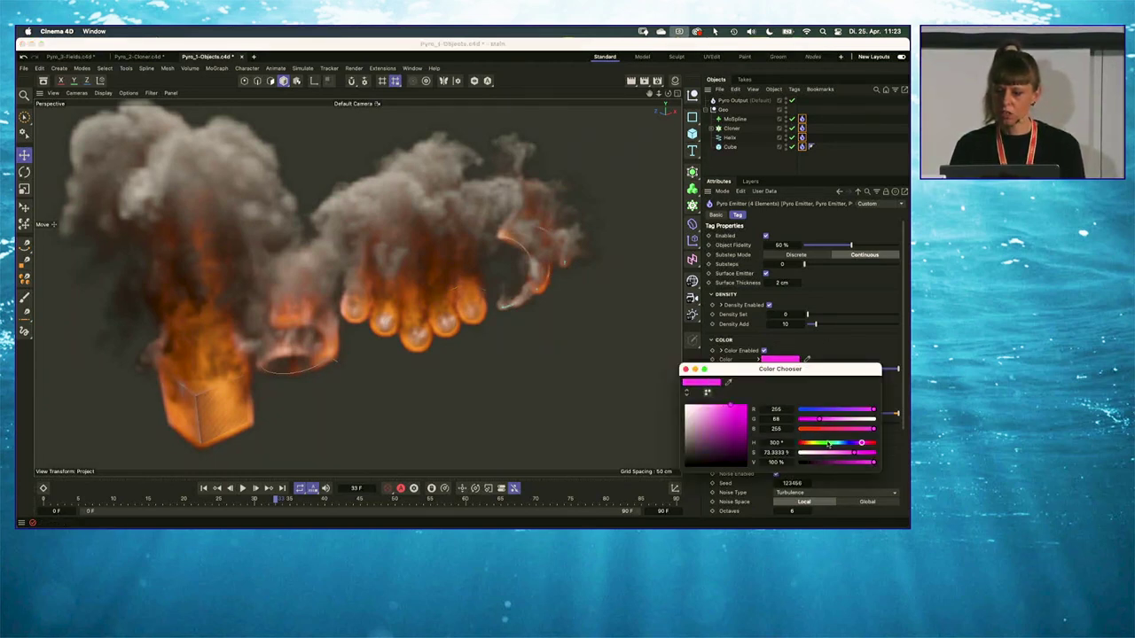
click(825, 443)
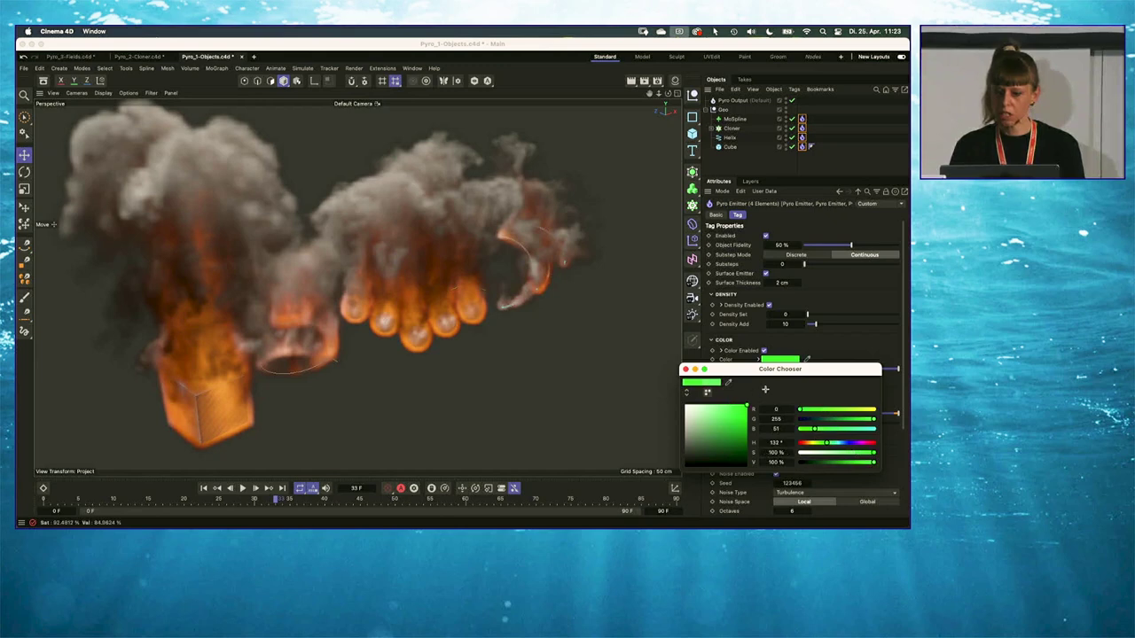
click(539, 337)
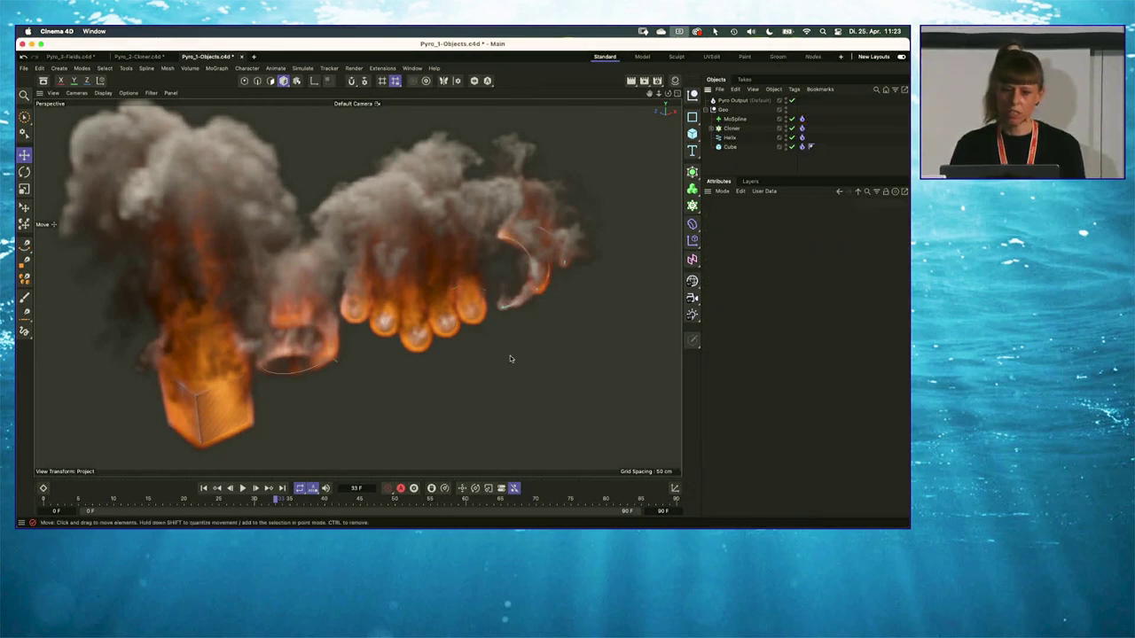
- Play the pyro simulation from the first frame to preview the green smoke, and rewind to the start
click(214, 491)
click(243, 489)
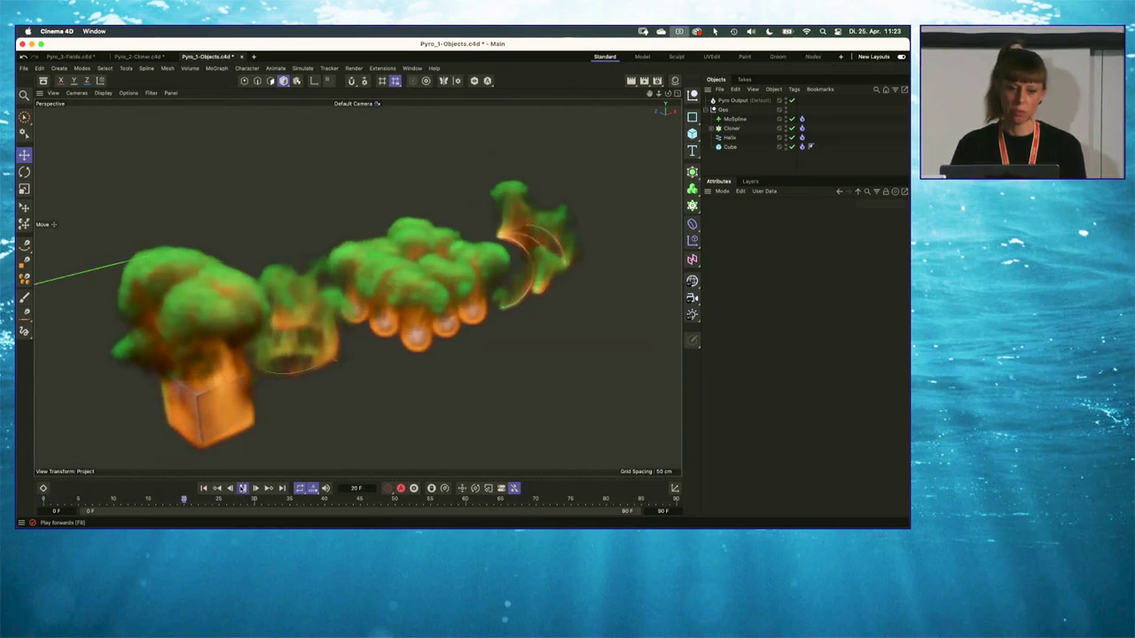
click(242, 489)
click(202, 489)
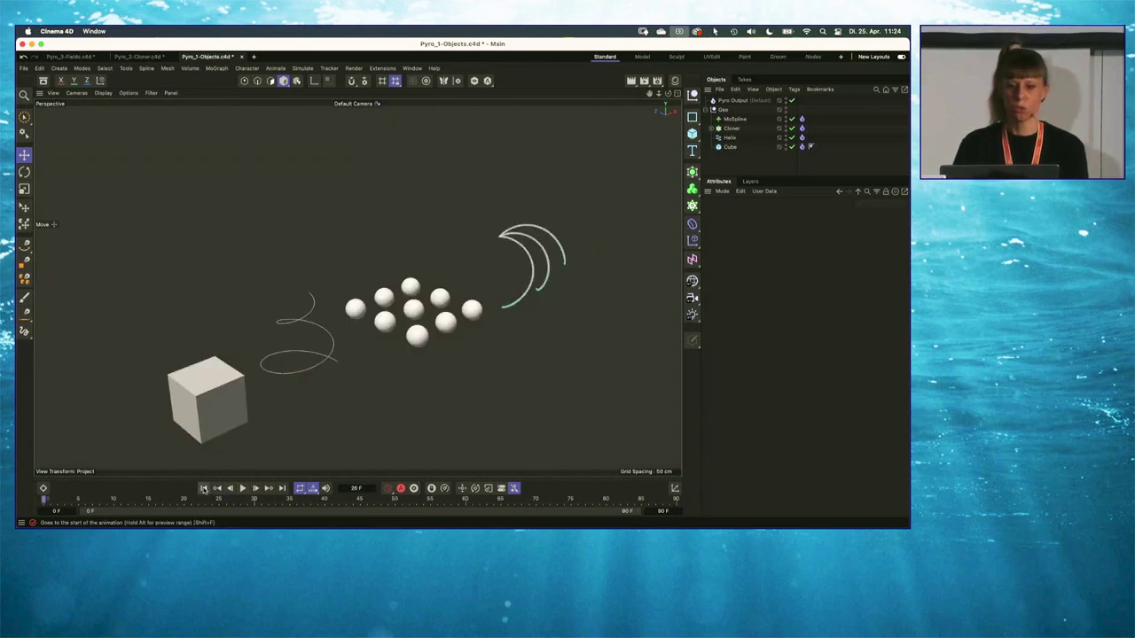
- Review the Pyro Emitter tag on the MoSpline, including its temperature, fuel, velocity and noise settings
drag(800, 109, 800, 160)
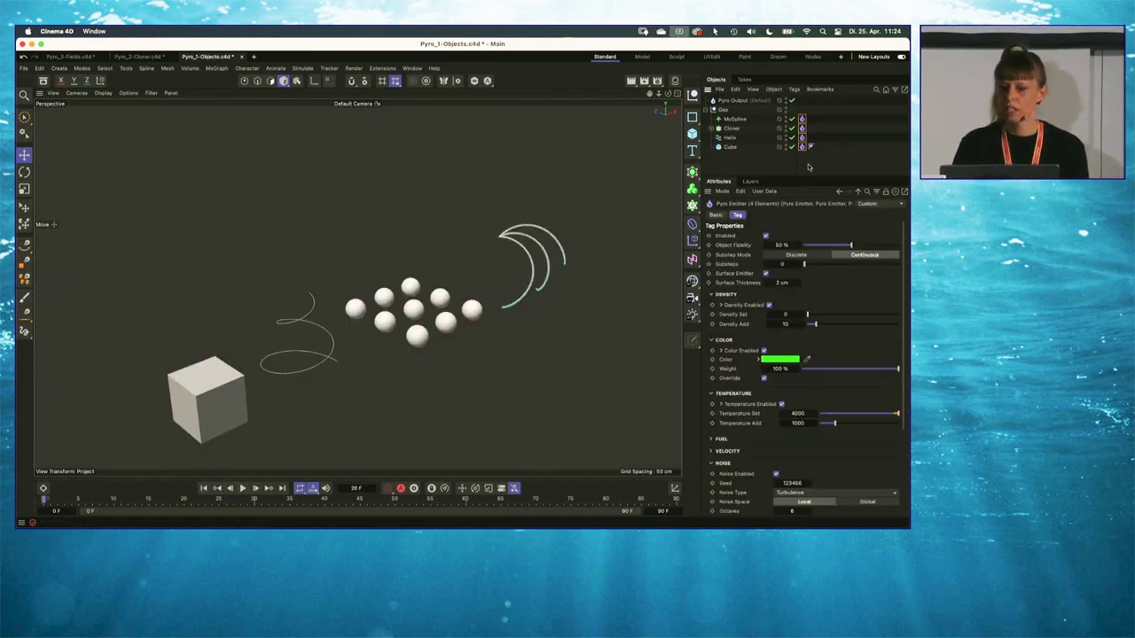
click(801, 118)
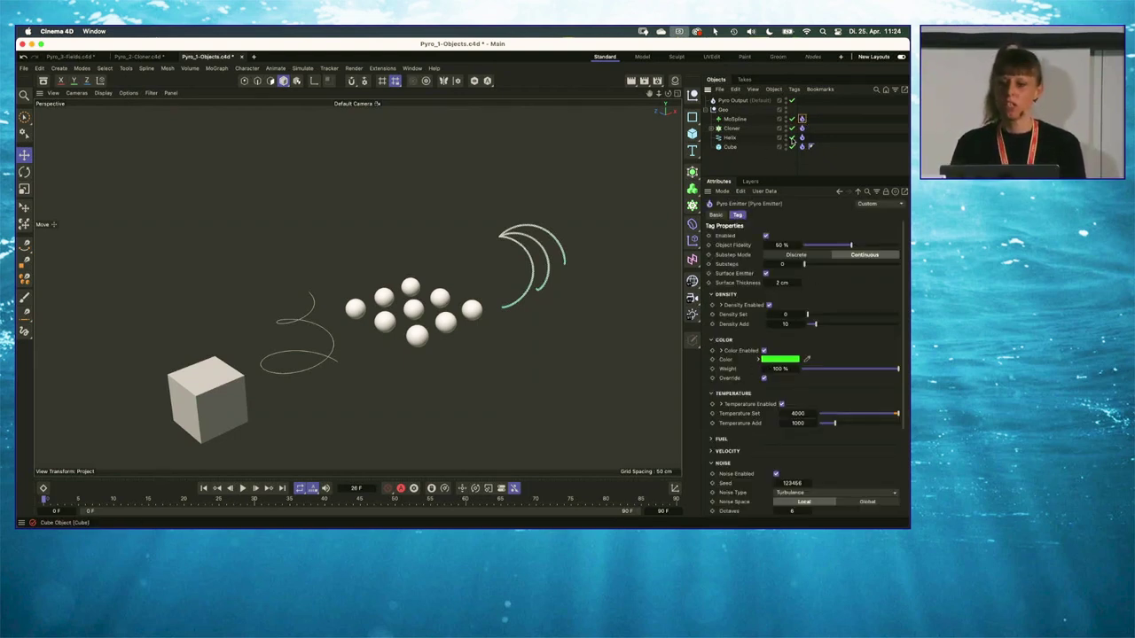
drag(901, 277, 906, 387)
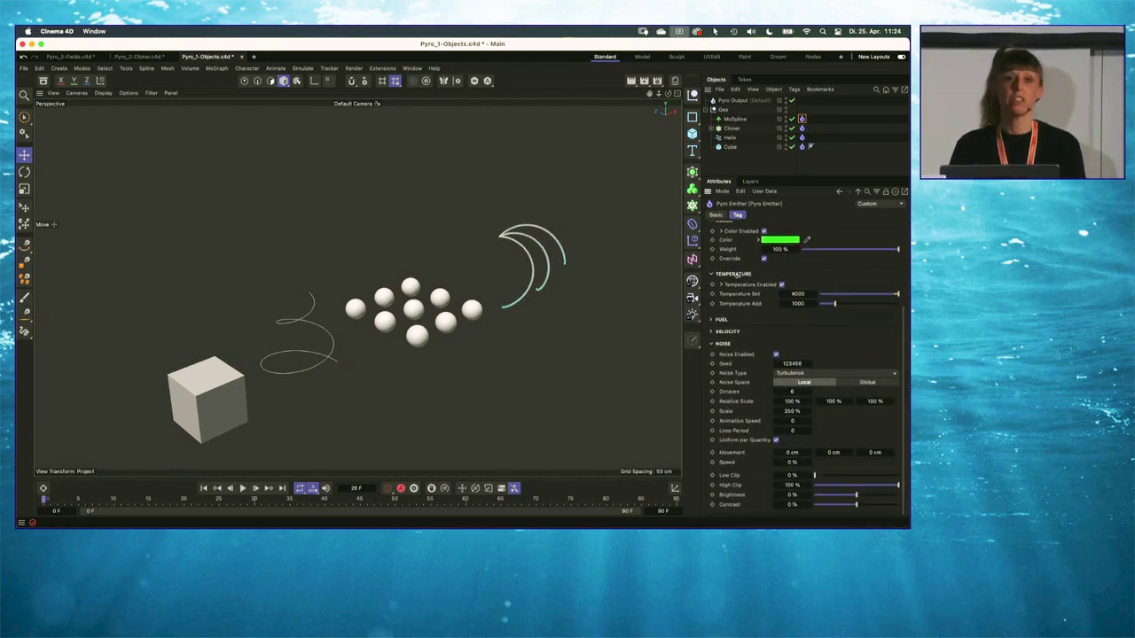
drag(906, 344, 905, 235)
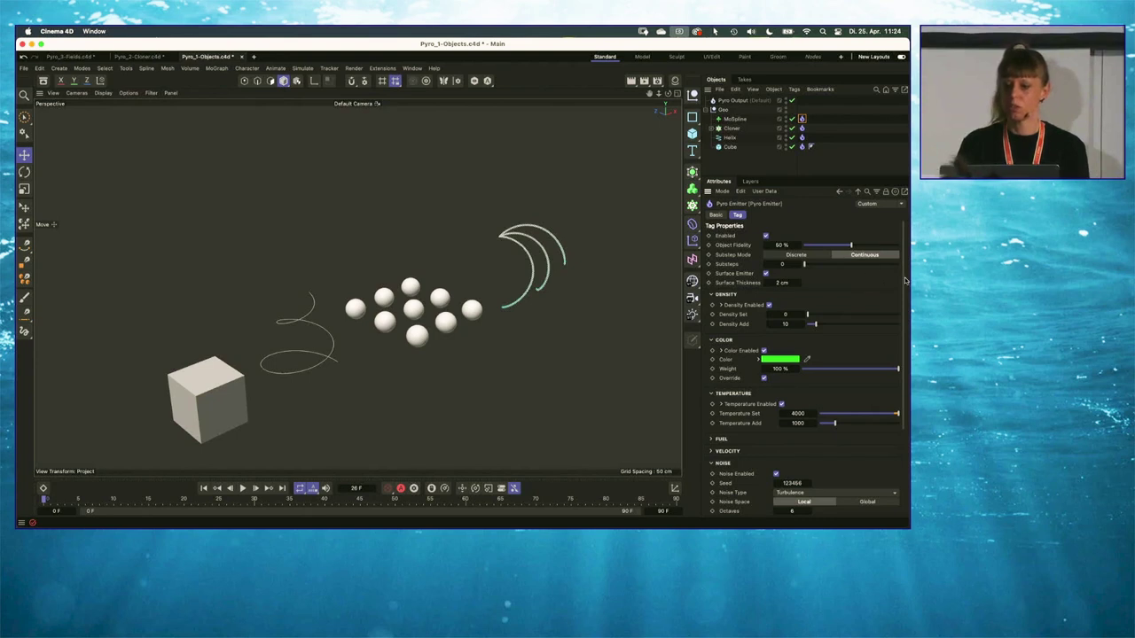
scroll(904, 279, down, 3)
click(711, 320)
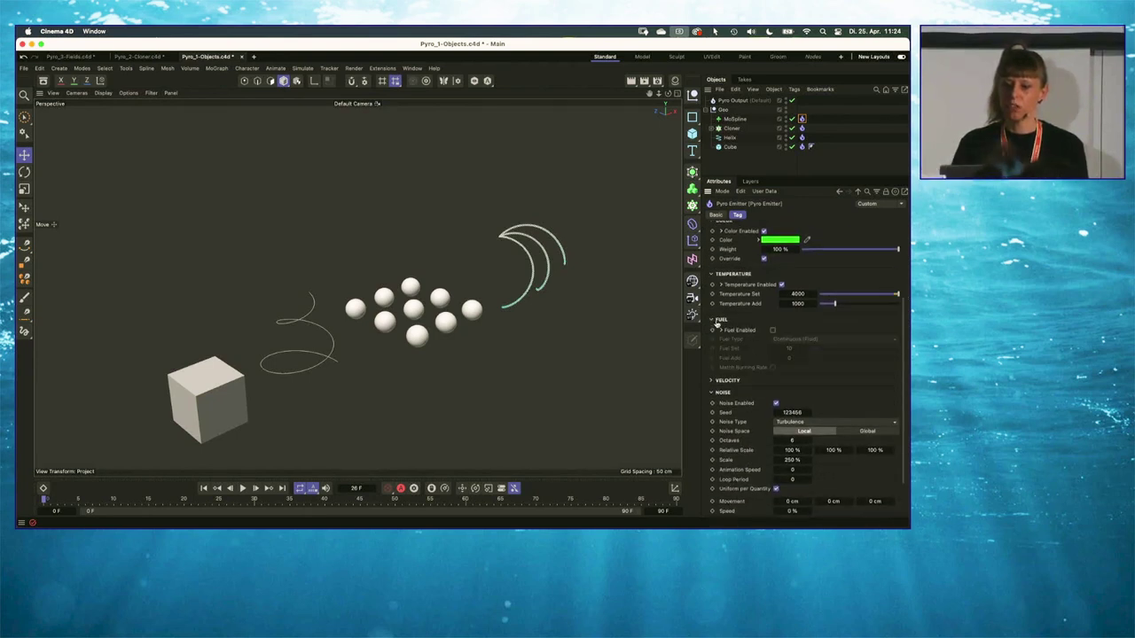
click(715, 321)
click(711, 332)
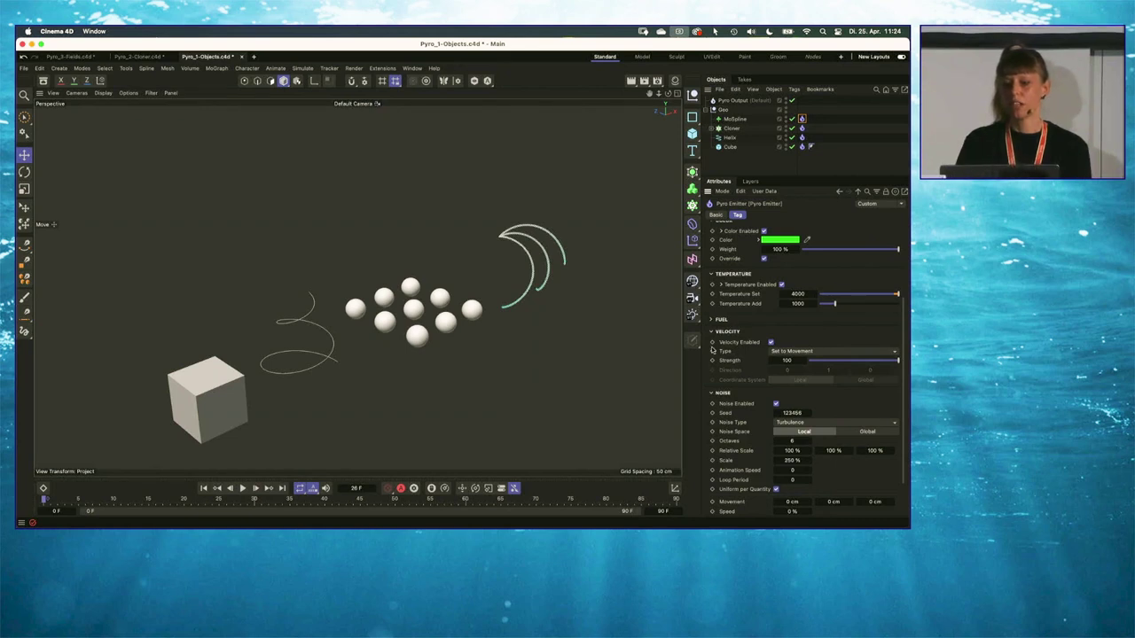
scroll(903, 321, up, 3)
click(620, 195)
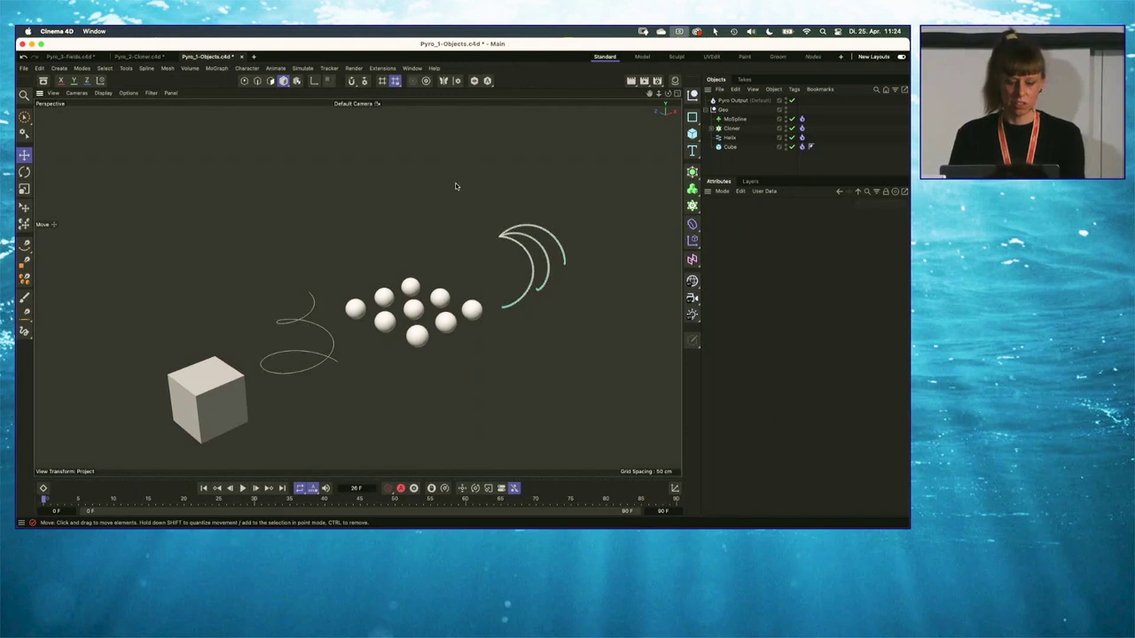
- Close the Pyro_1-Objects.c4d project and preview the animated spheres in Pyro_2-Cloner.c4d, rewinding to the start
key(super+w)
click(462, 253)
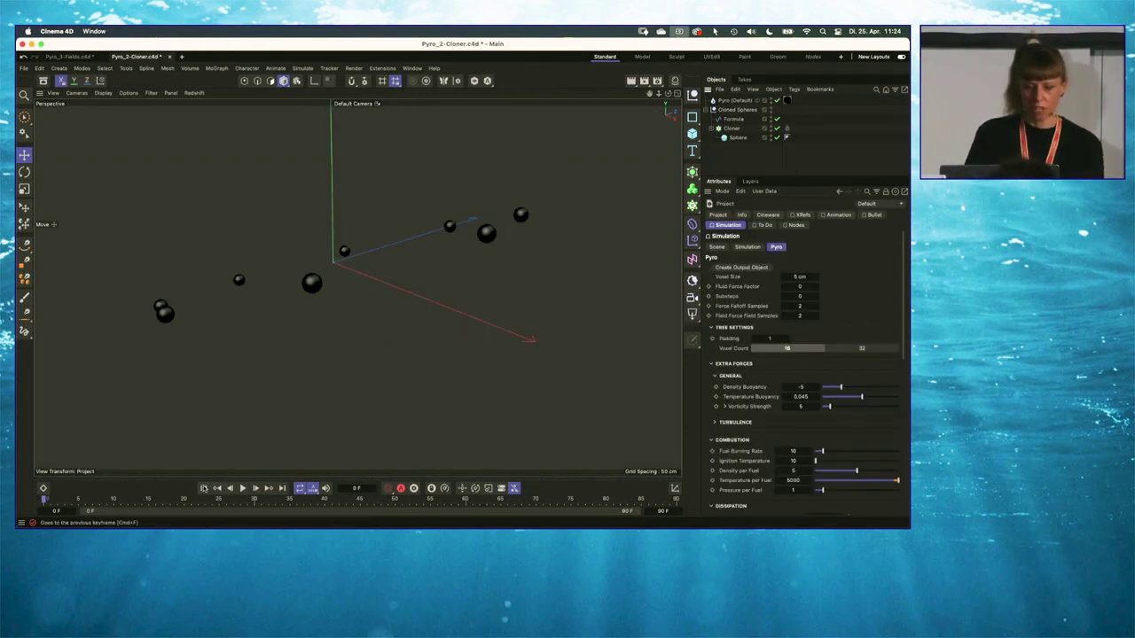
click(245, 488)
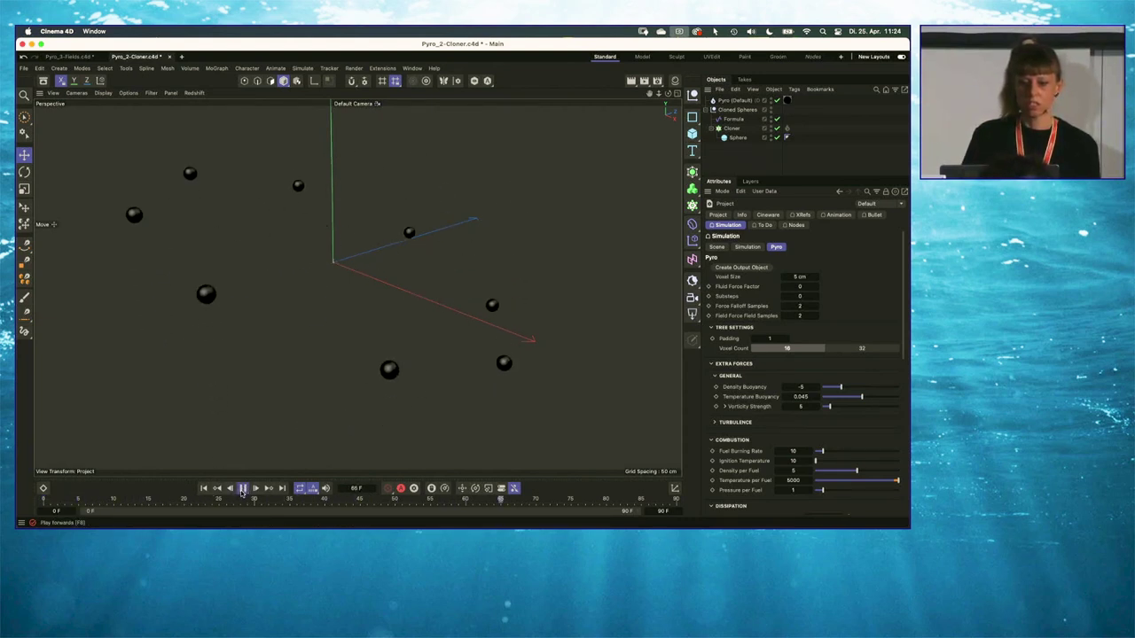
click(203, 488)
- Check the Formula effector's settings and enable the Pyro Emitter tag on the Cloner
click(732, 119)
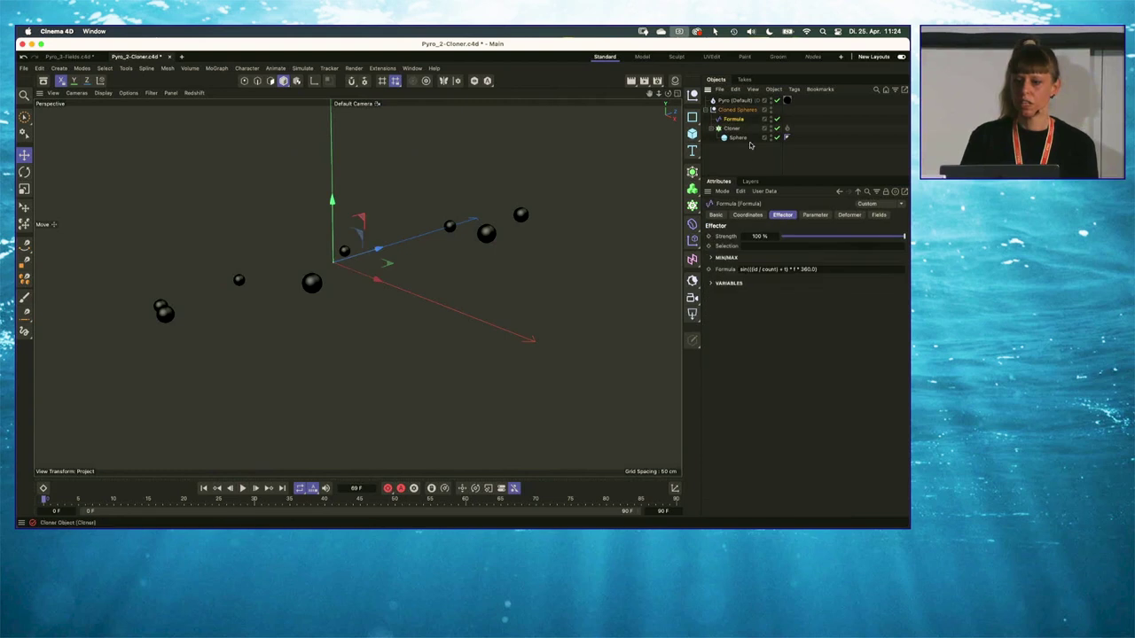
click(749, 158)
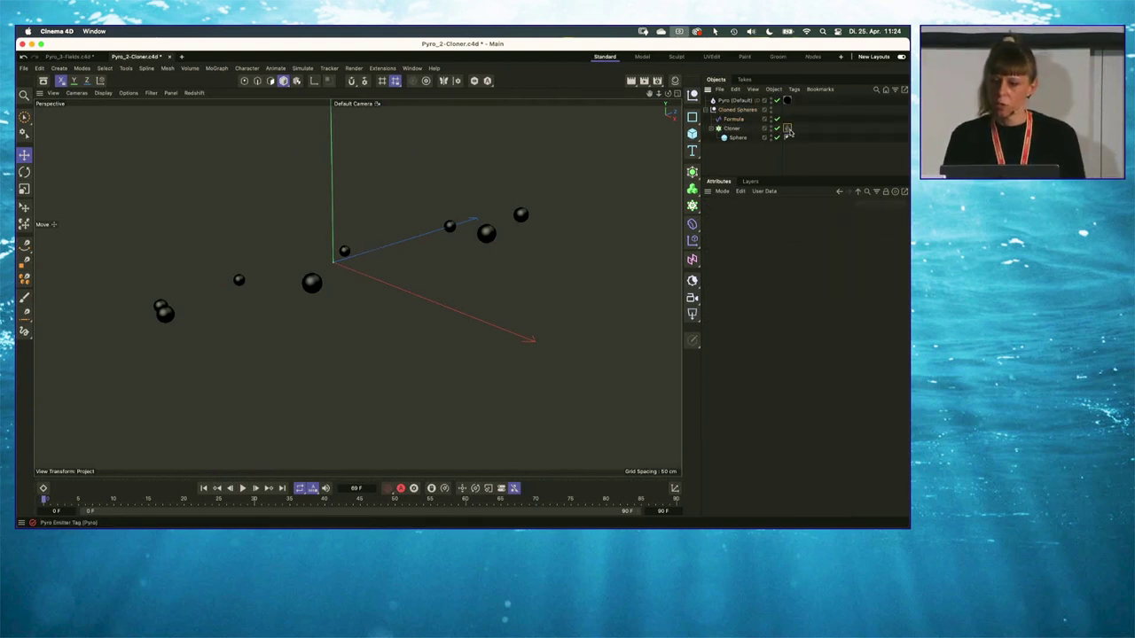
click(787, 129)
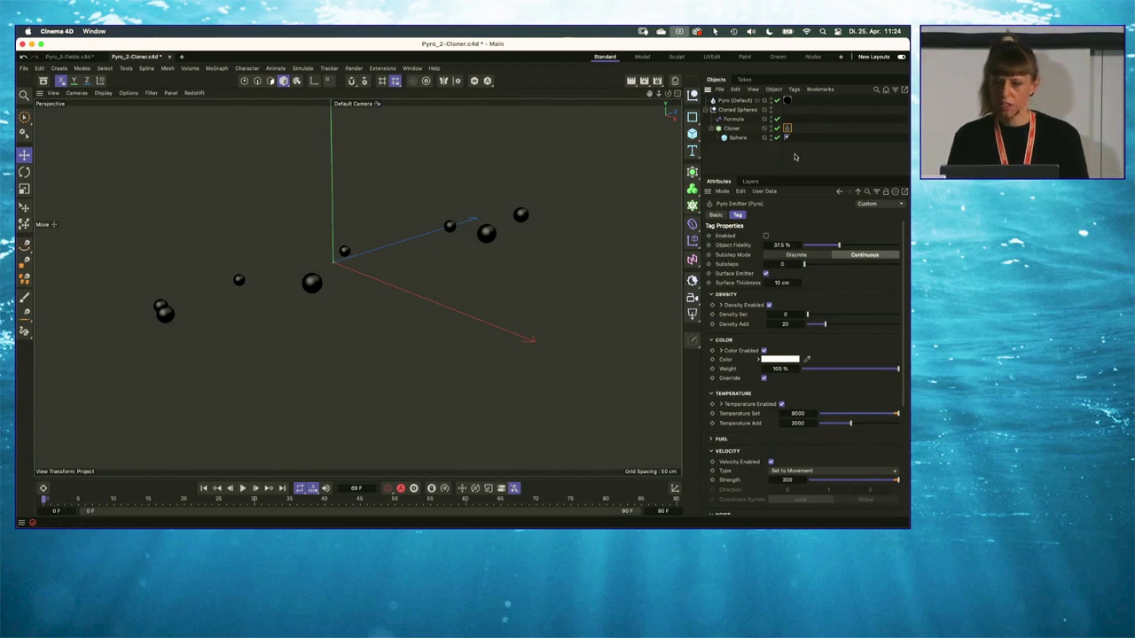
click(765, 236)
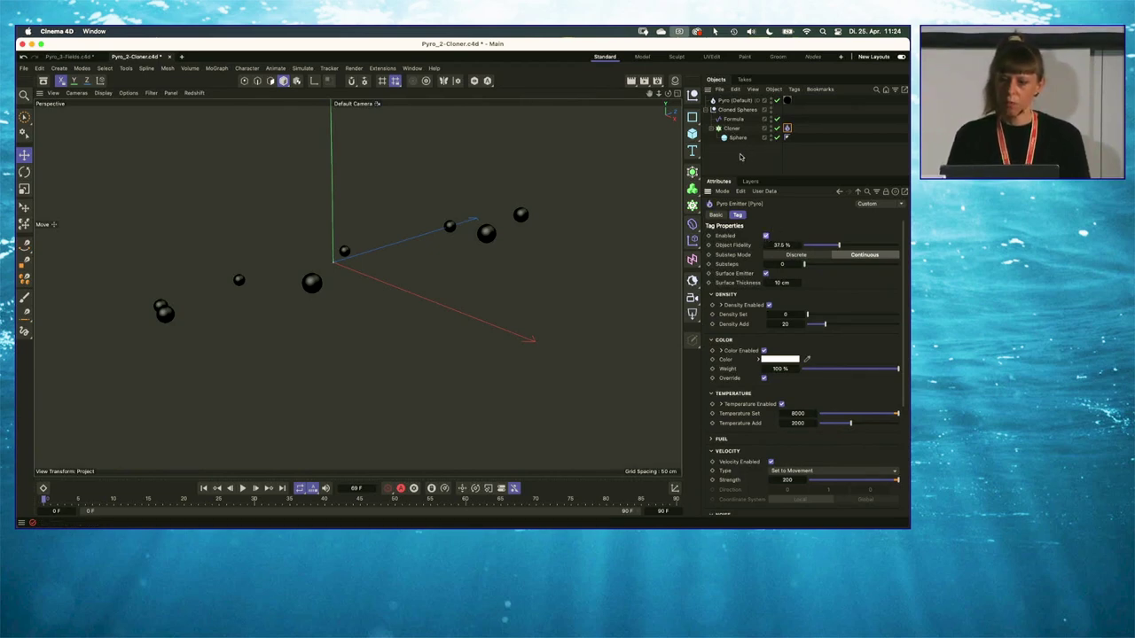
- Play the pyro simulation on the cloned spheres up to frame 72 and rewind to the start
click(740, 157)
click(242, 488)
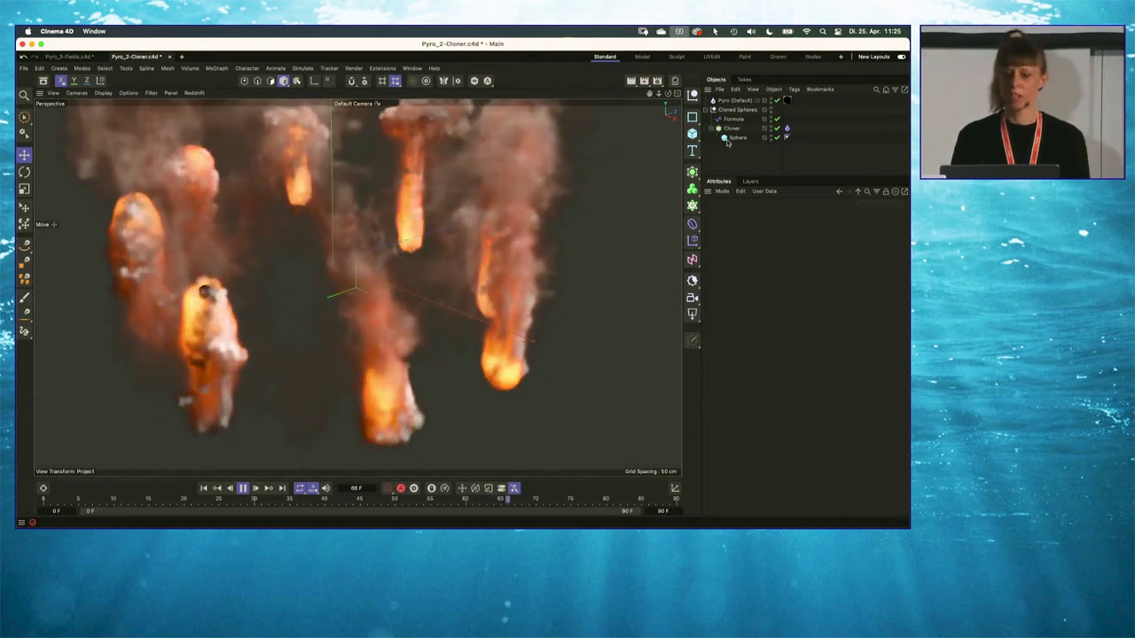
click(242, 487)
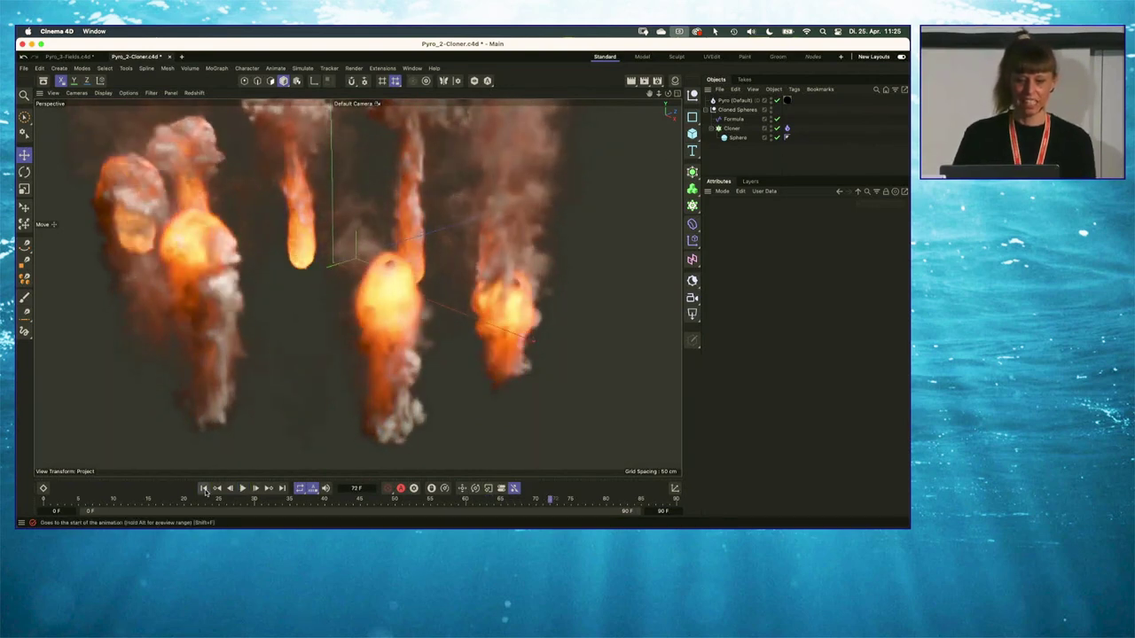
click(204, 487)
- Review the Cloner's Pyro Emitter settings down to noise and close the Pyro_2-Cloner.c4d project
click(786, 128)
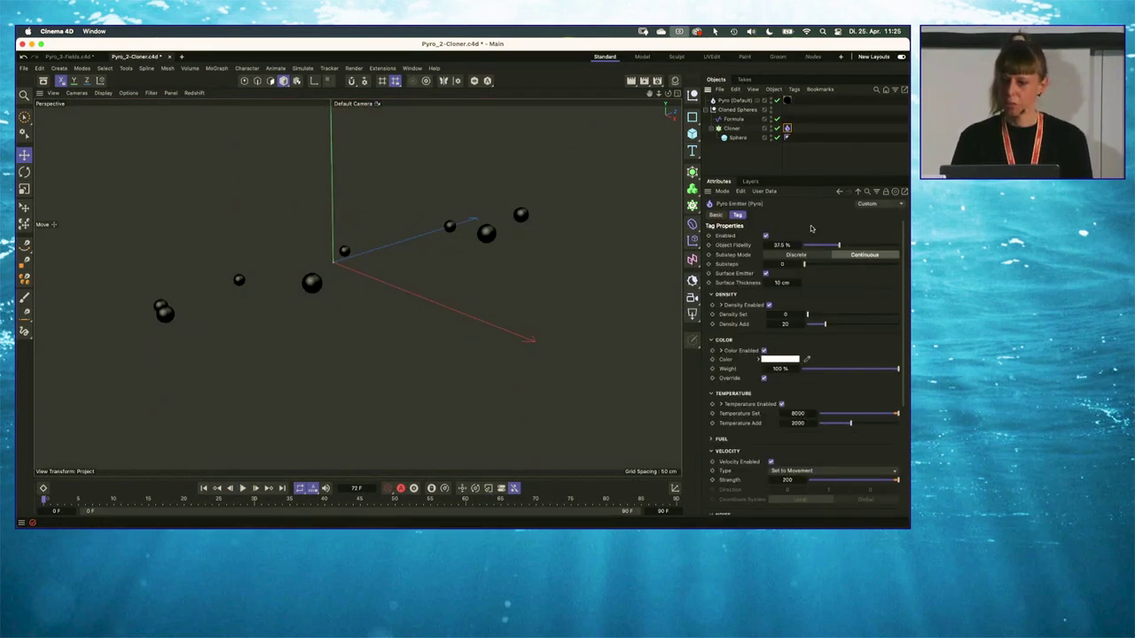
scroll(836, 358, down, 5)
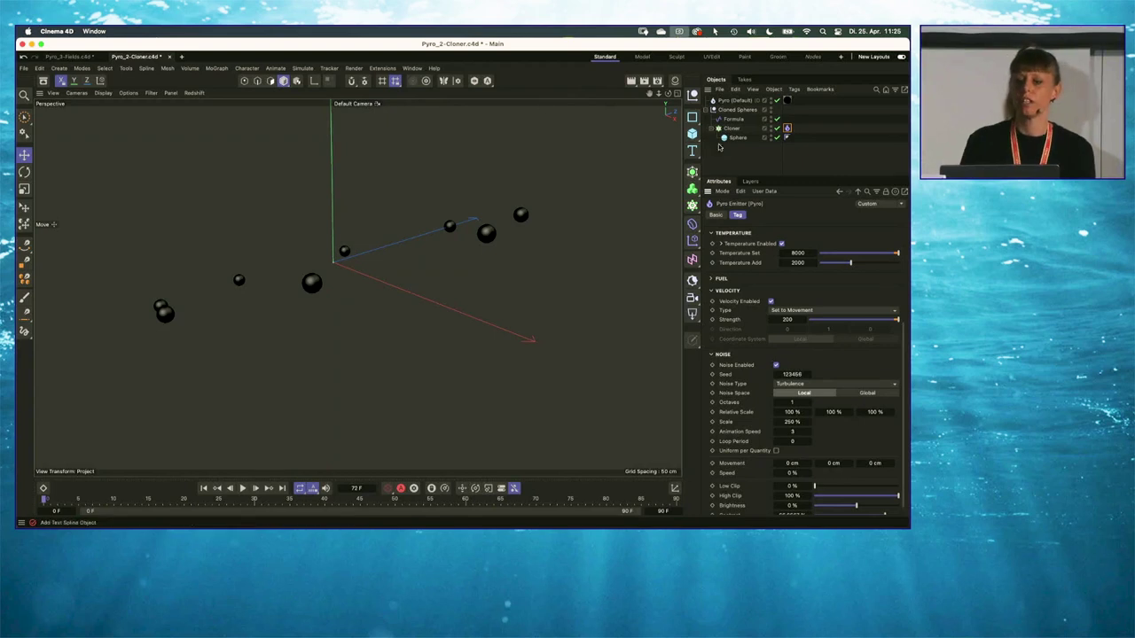
click(251, 233)
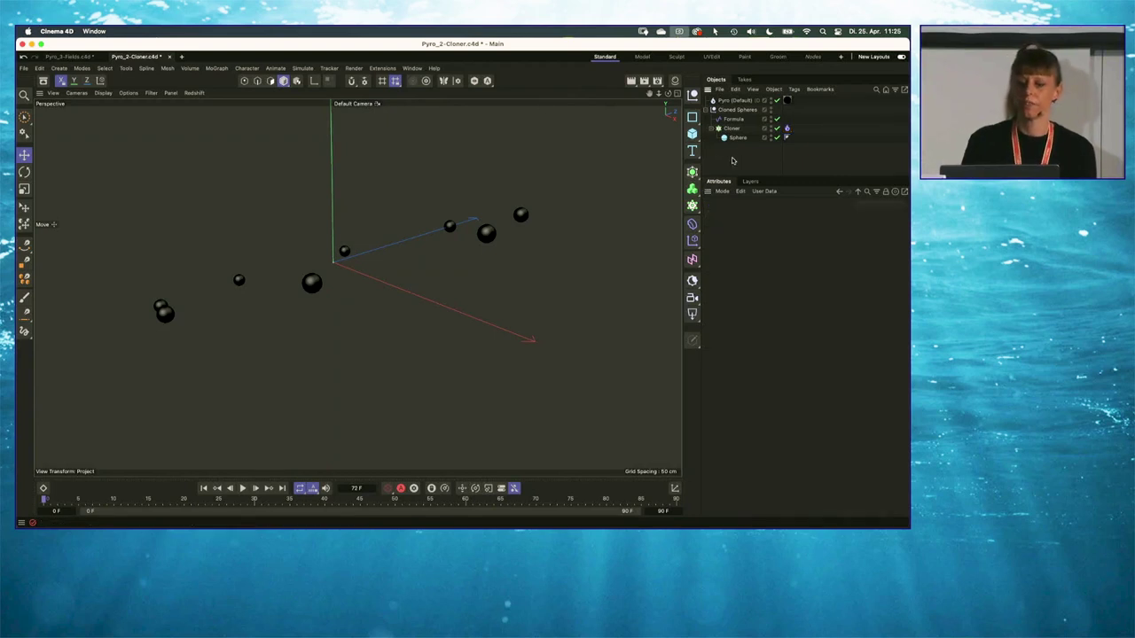
click(171, 56)
click(450, 258)
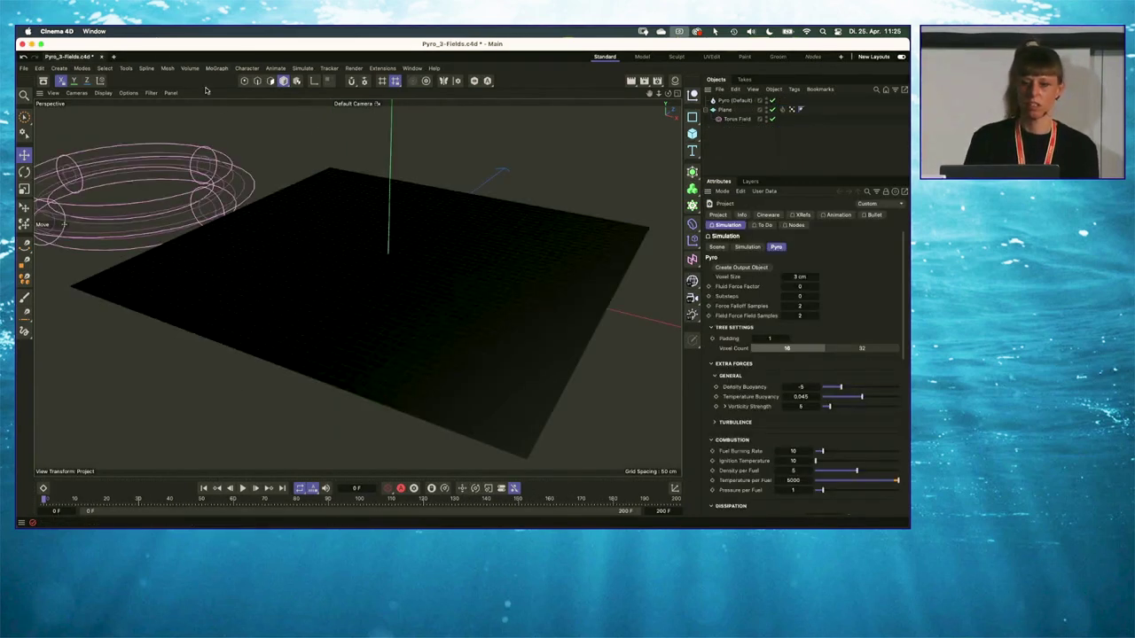
- Inspect the Plane's Vertex Map driven by the Torus Field, scrub the timeline through its motion, and return to frame 0
click(725, 109)
click(693, 298)
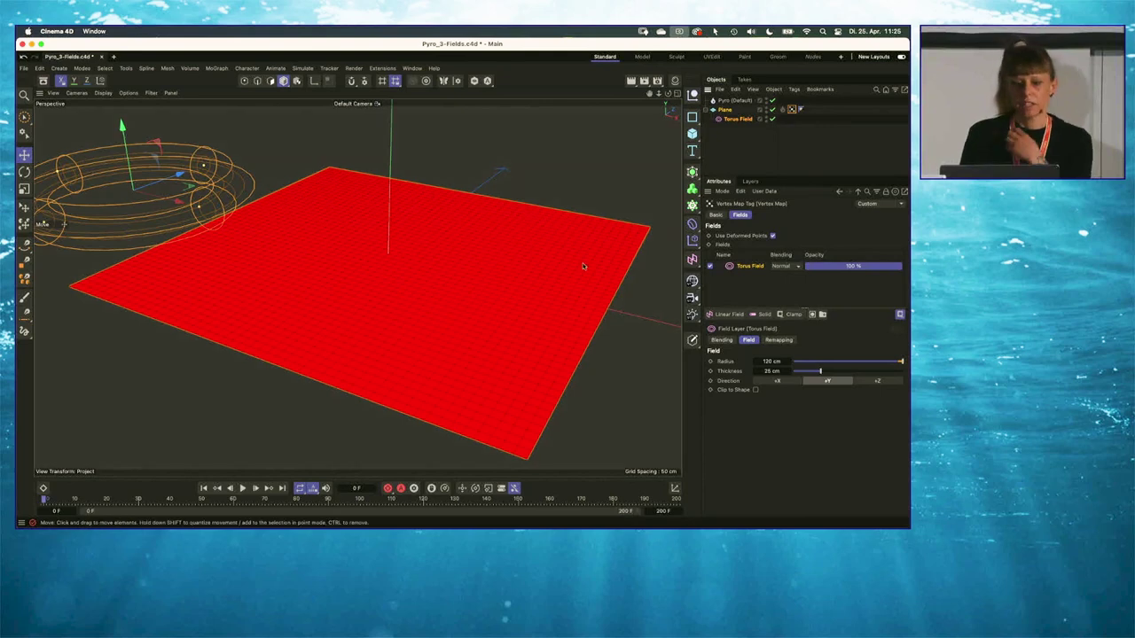
drag(51, 499, 124, 499)
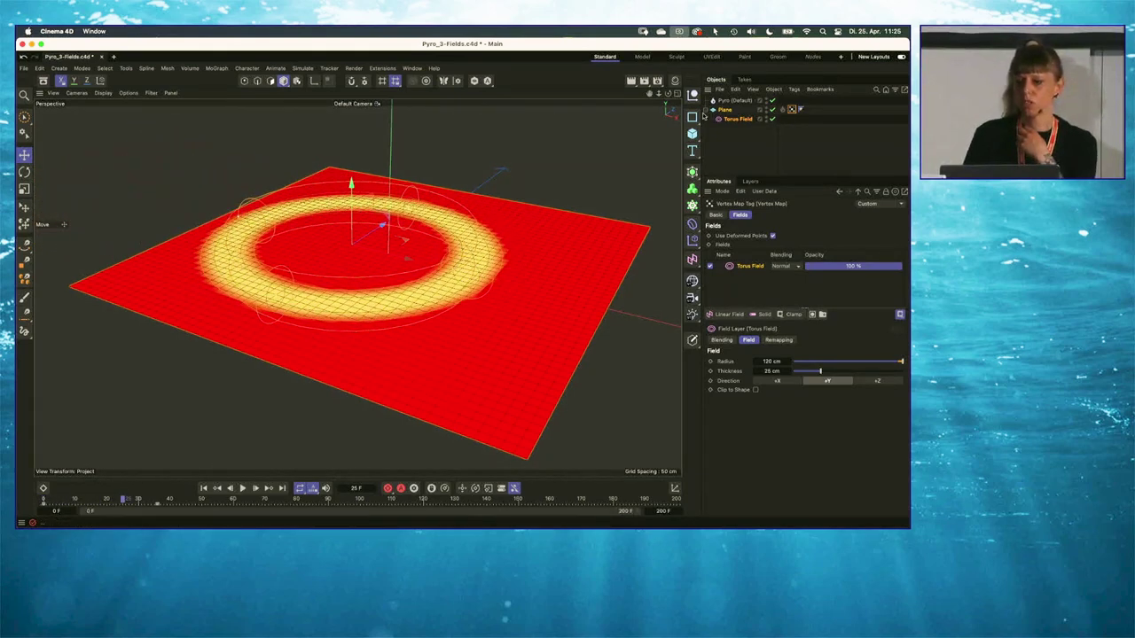
click(737, 119)
click(735, 110)
click(792, 109)
click(78, 499)
drag(80, 501, 124, 499)
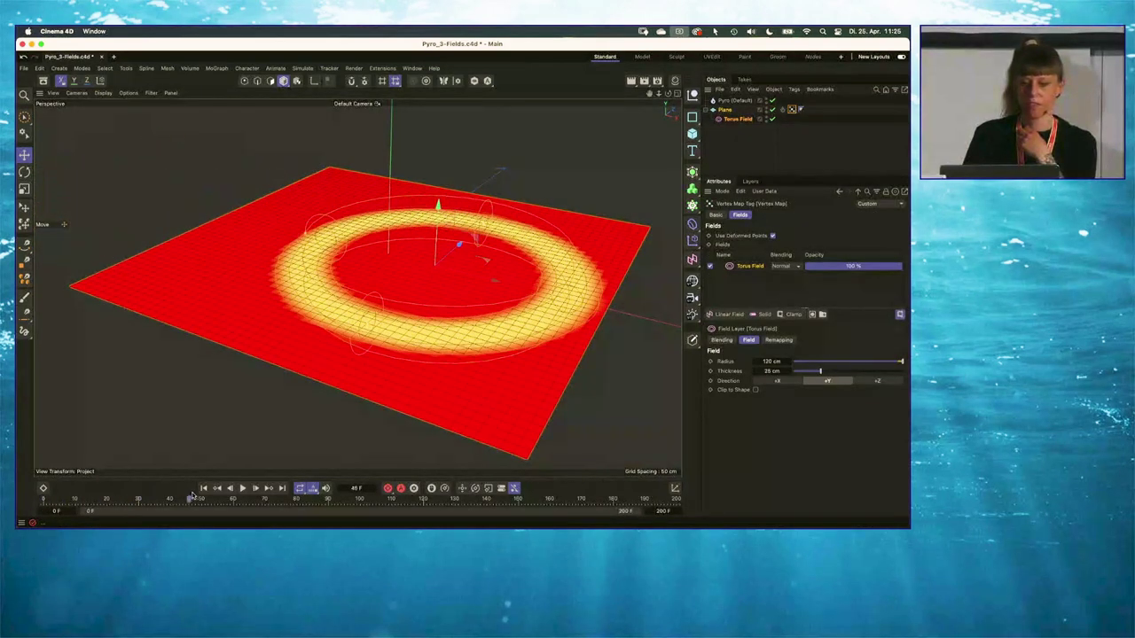
click(43, 498)
- Enable the Plane's Pyro Emitter tag and play the simulation to frame 37, framing the ring of fire for inspection
click(781, 109)
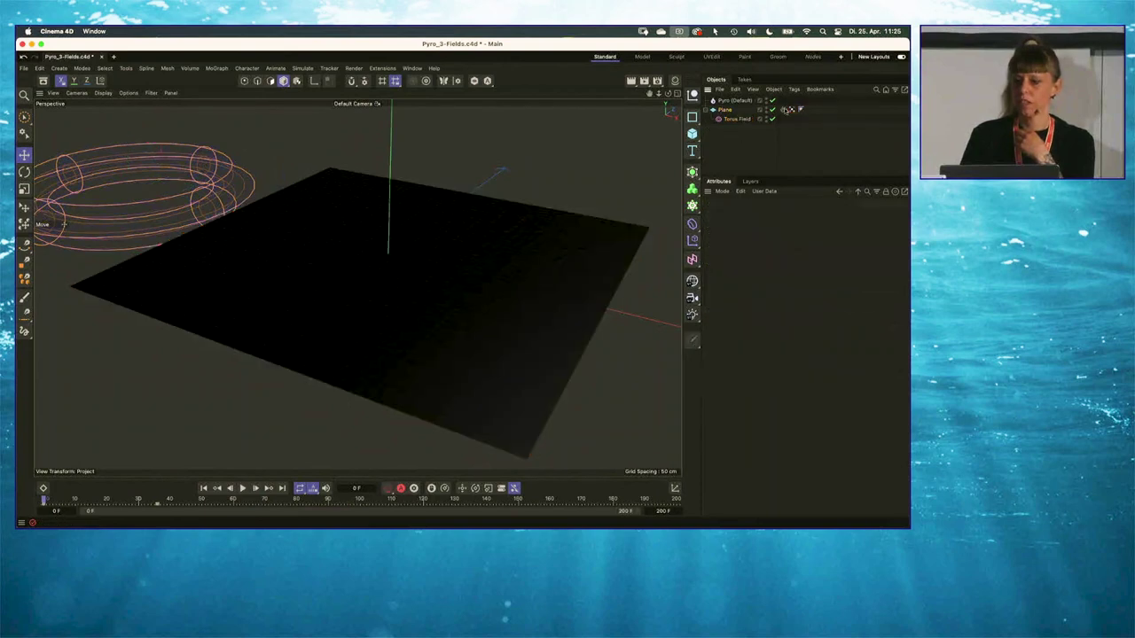
click(743, 151)
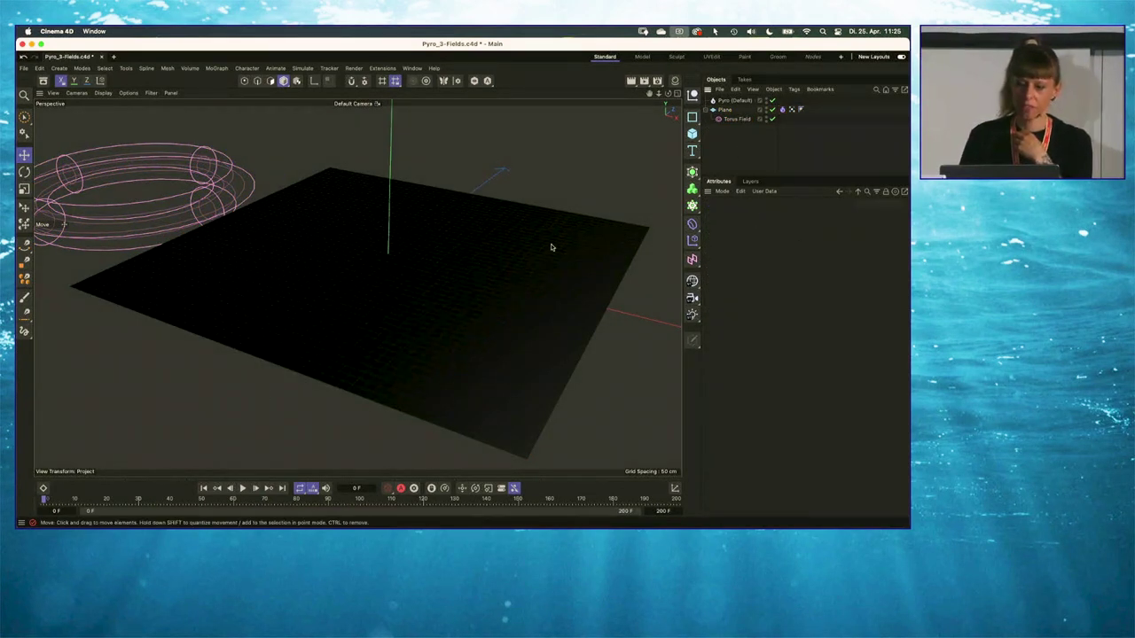
click(242, 489)
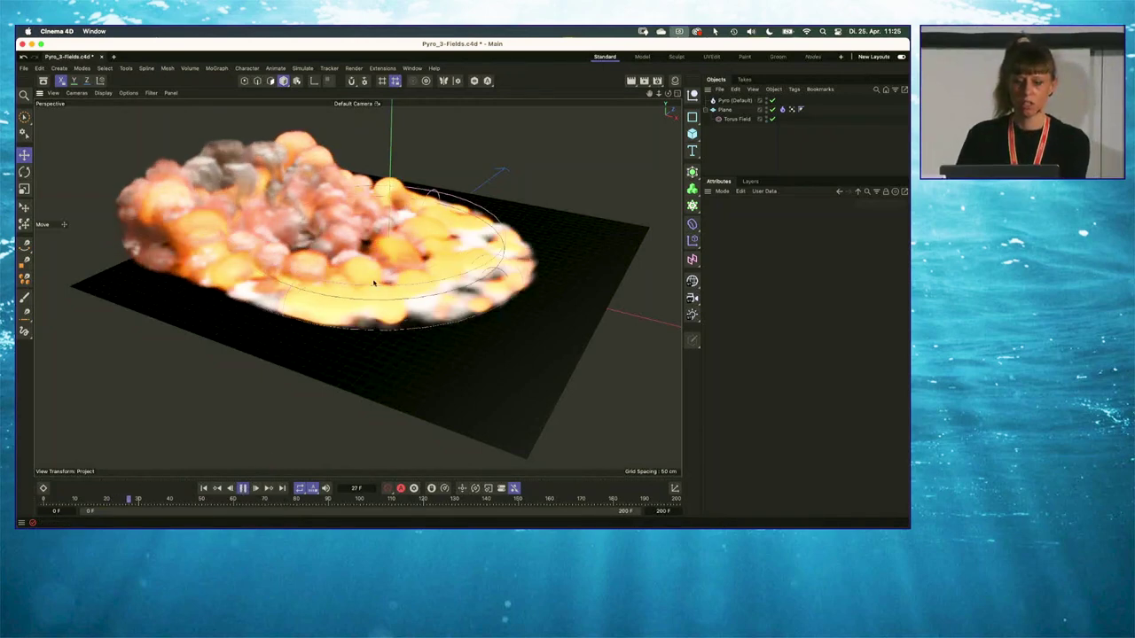
alt+drag(374, 257, 381, 289)
key(F8)
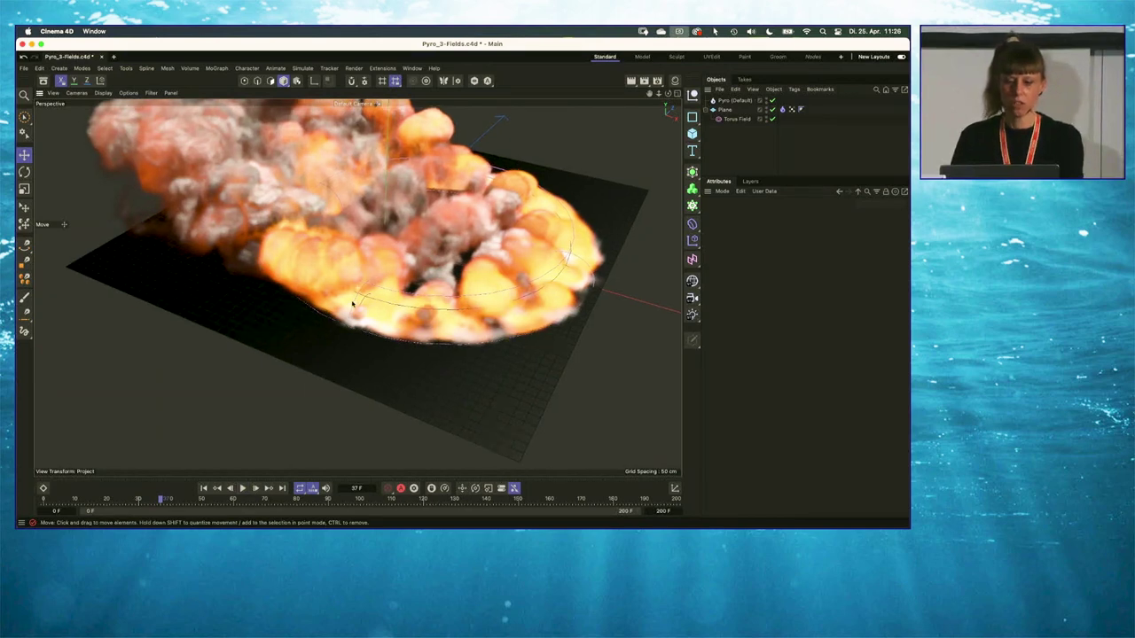
alt+drag(355, 294, 358, 310)
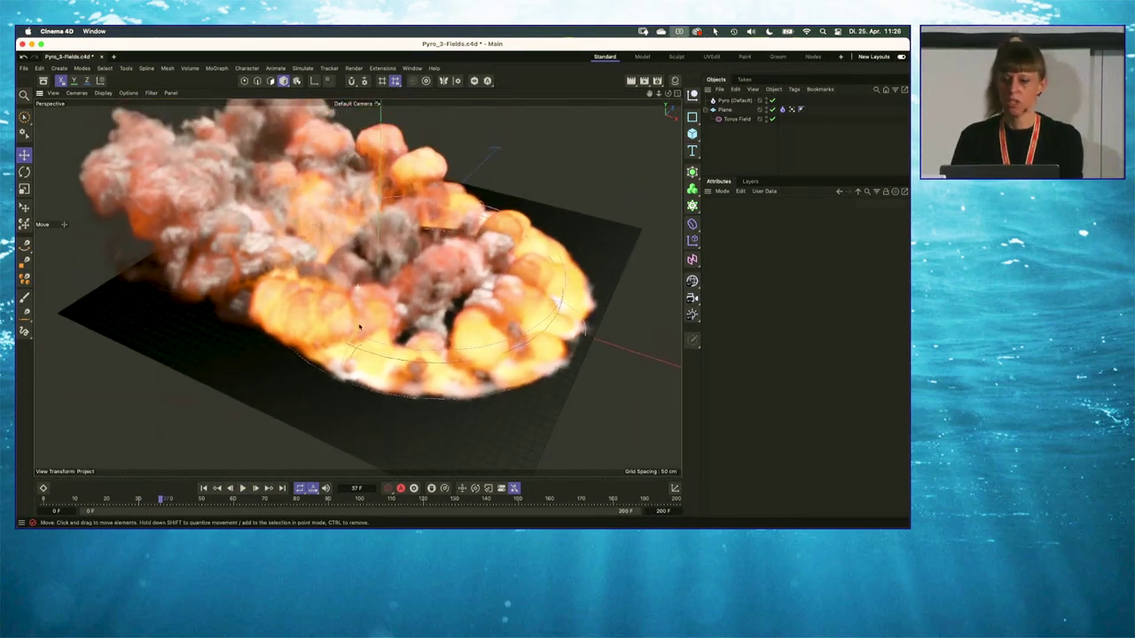
- Inspect the Plane's Pyro Emitter tag, expanding the density and temperature map settings, and clear the selection
click(781, 109)
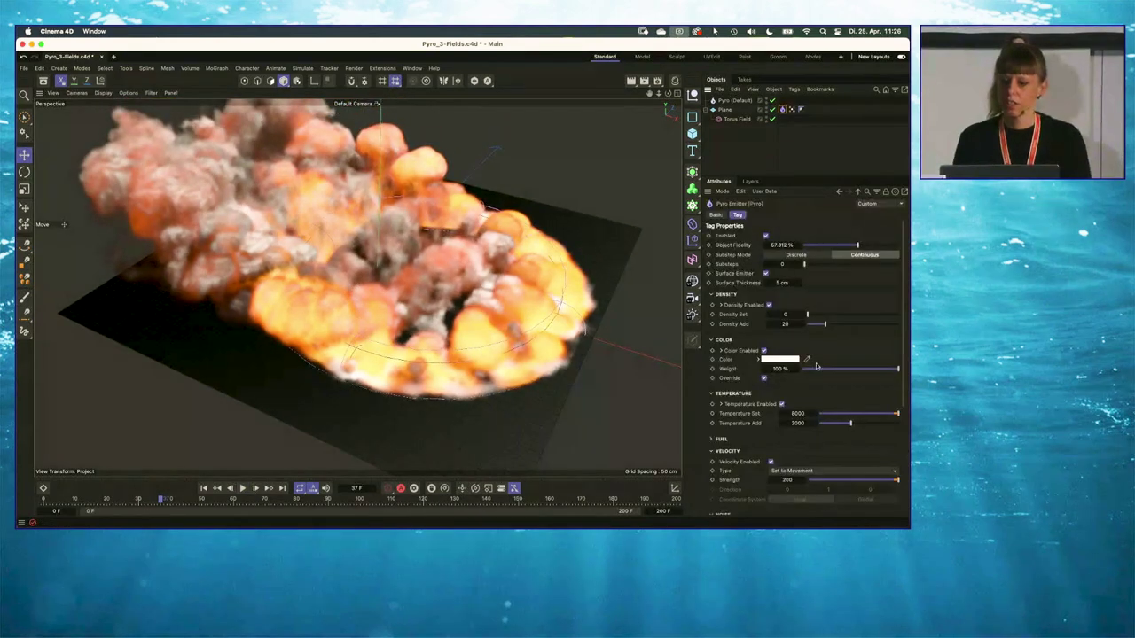
click(722, 305)
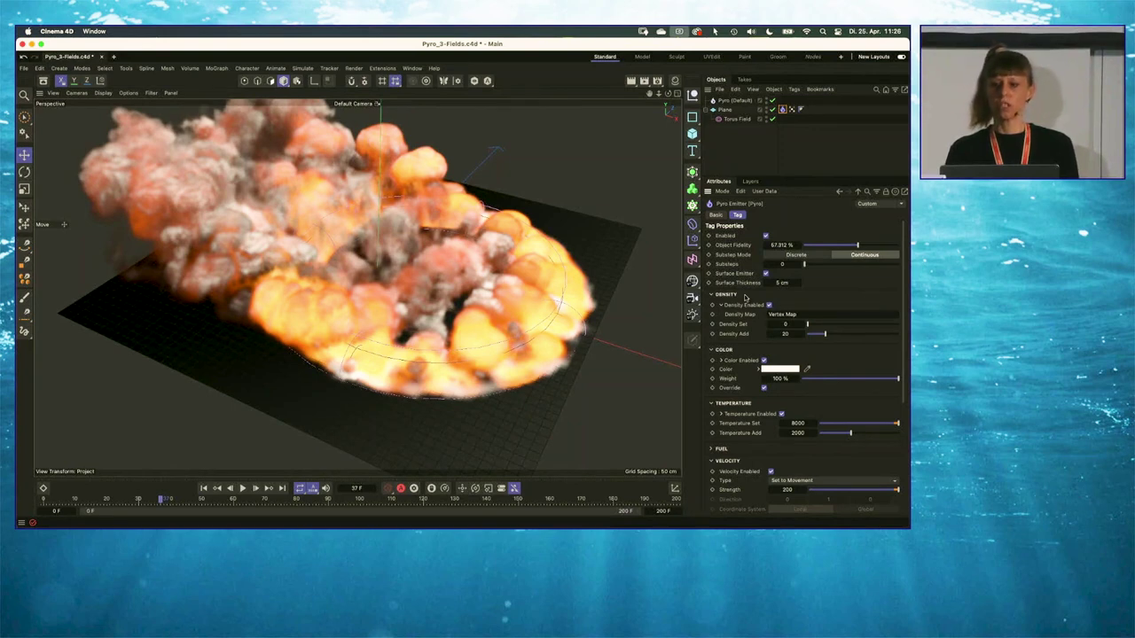
scroll(899, 282, down, 3)
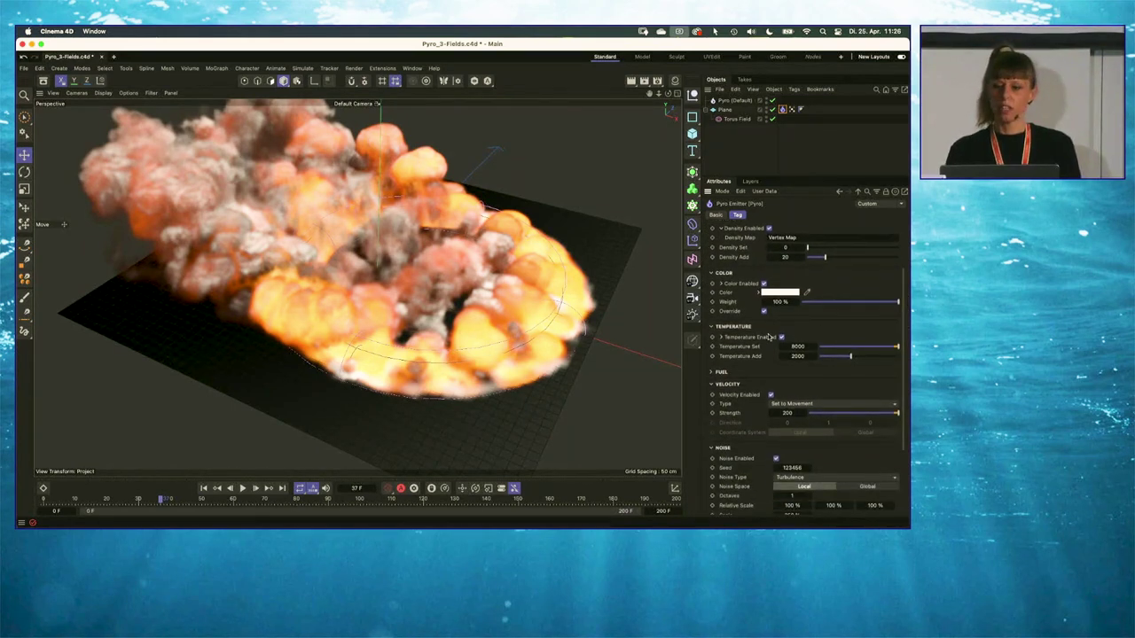
click(721, 337)
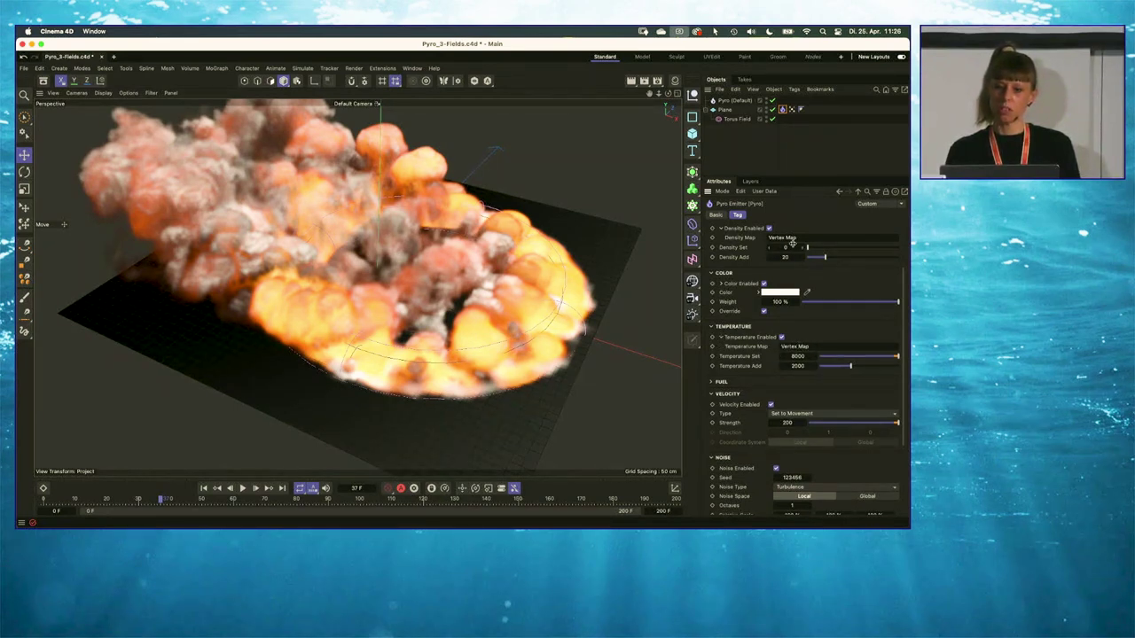
scroll(902, 303, up, 3)
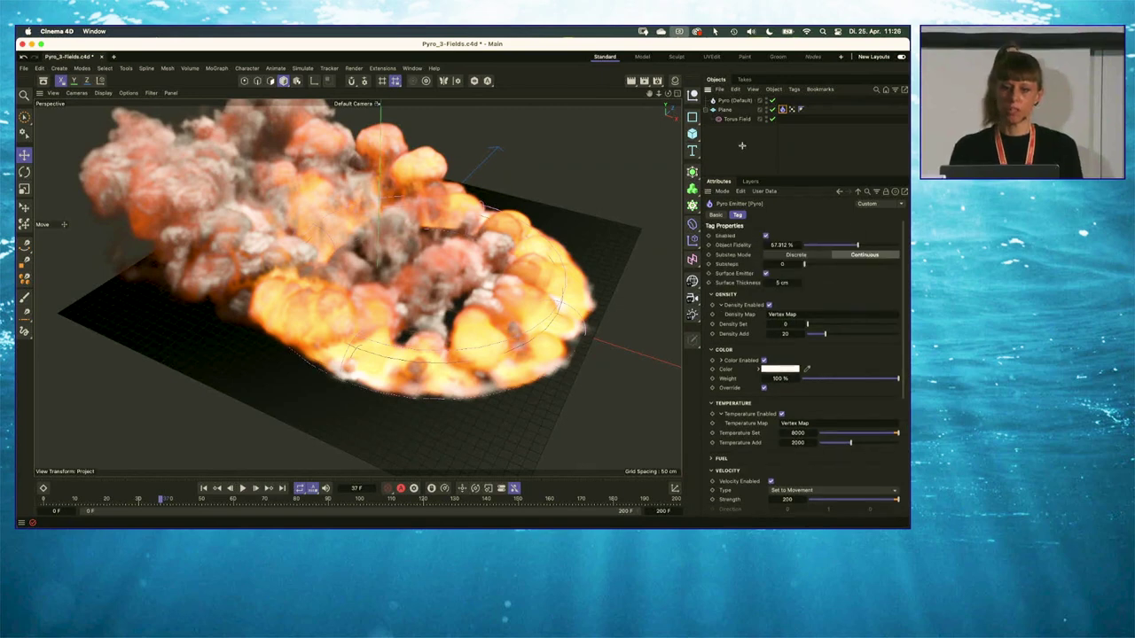
click(735, 164)
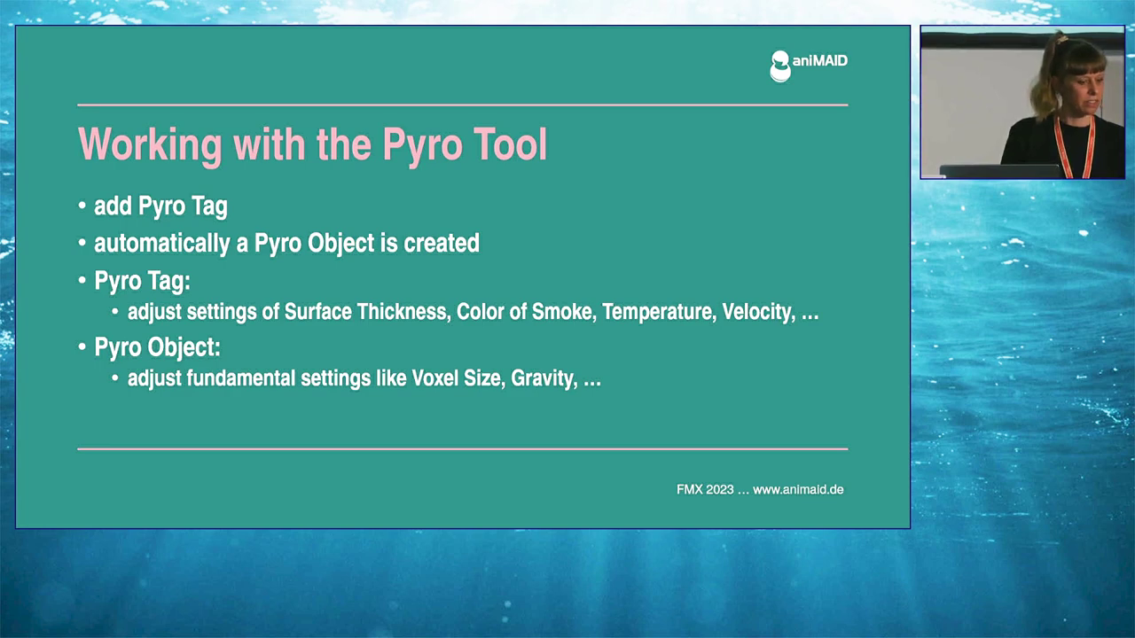
key(Right)
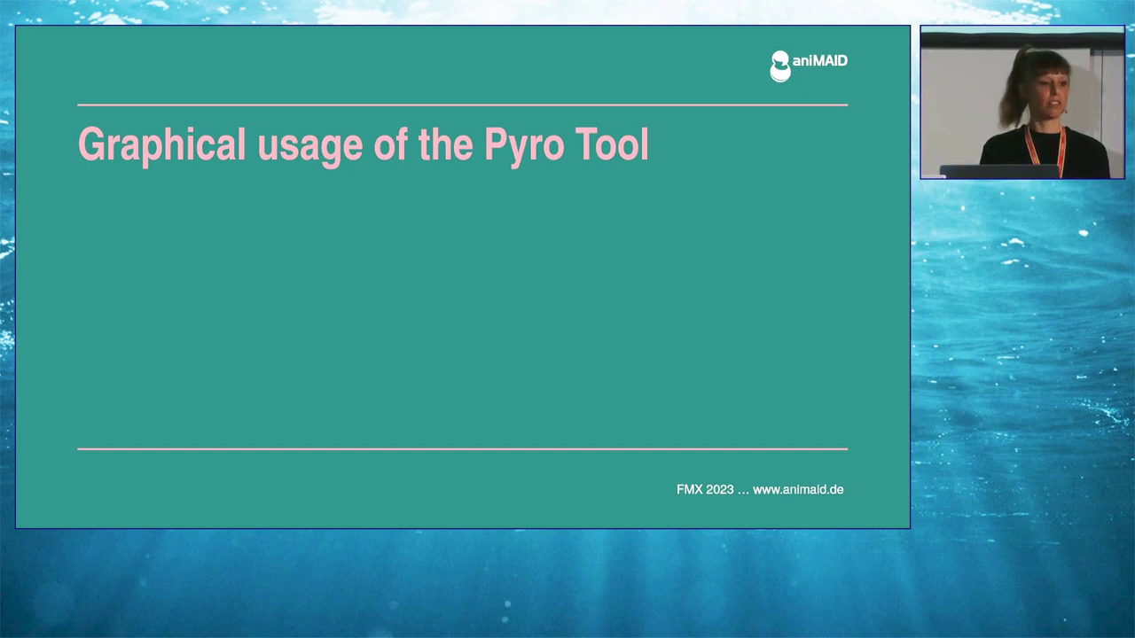
key(Right)
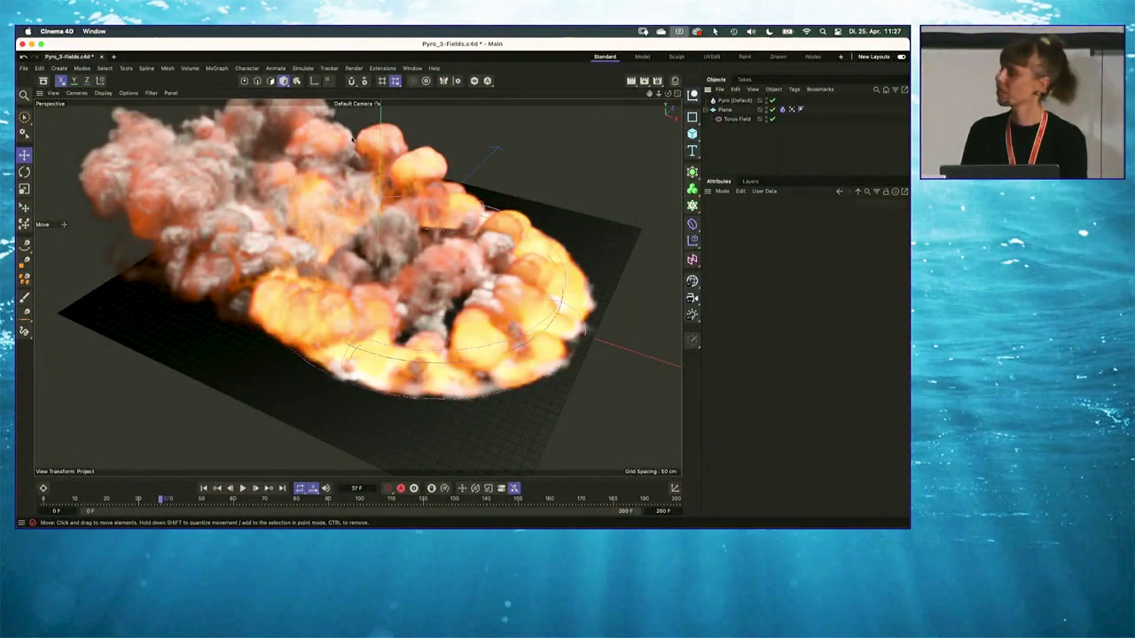
- Close Pyro_3-Fields.c4d without saving and open the Pyro_BouncingPlatonics.c4d project from the Pyro_2-BouncingPlatonics folder
key(super+w)
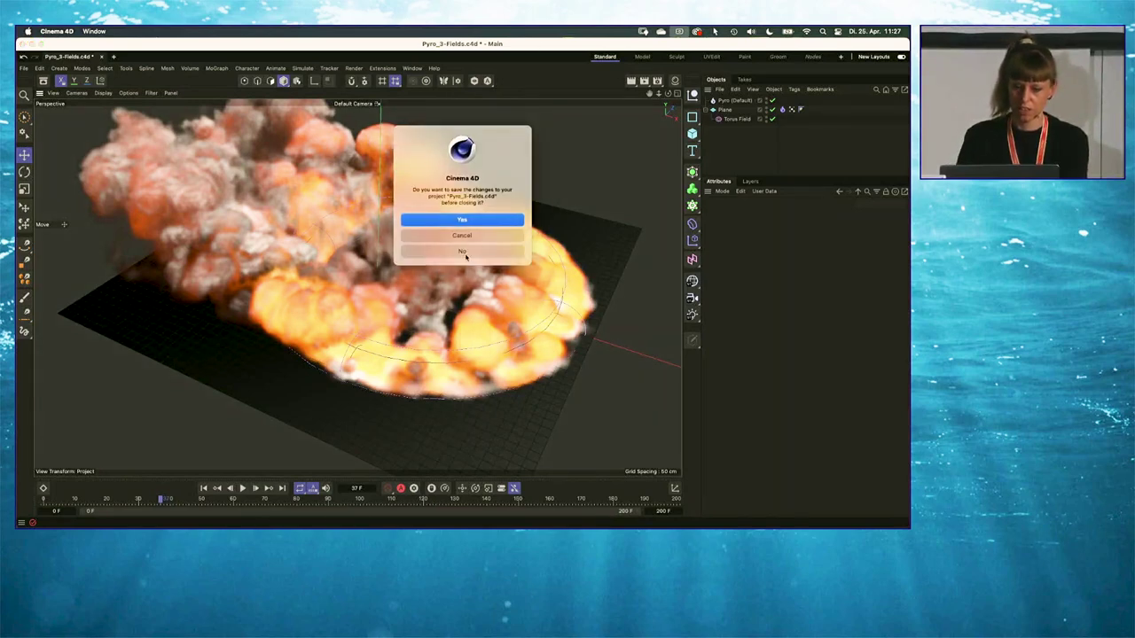
click(462, 252)
key(super+o)
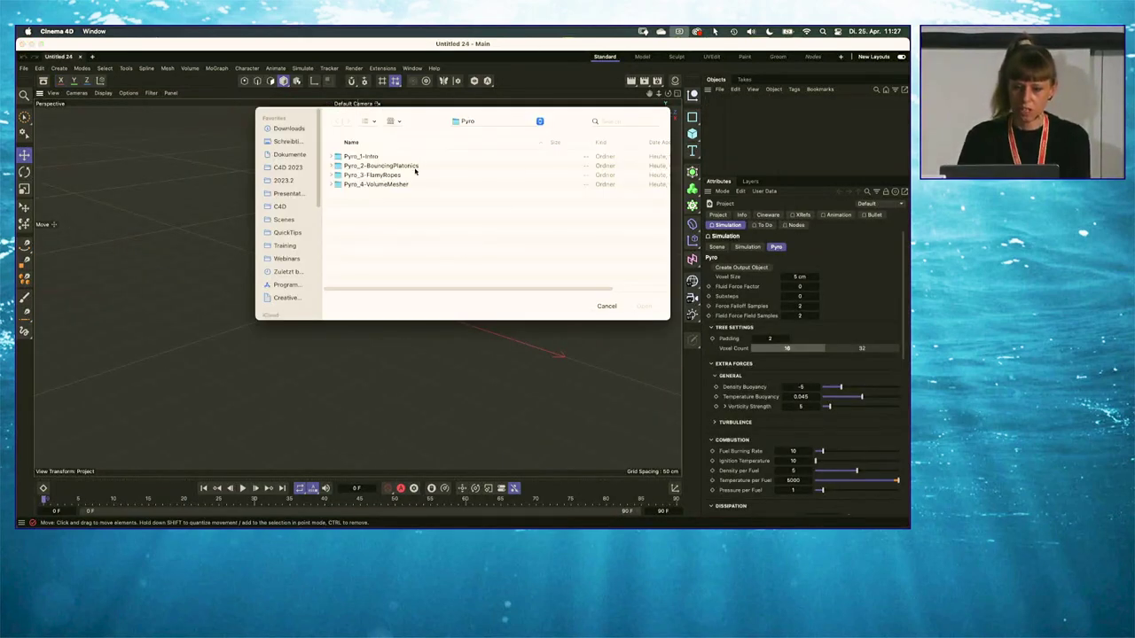
double_click(414, 167)
double_click(386, 158)
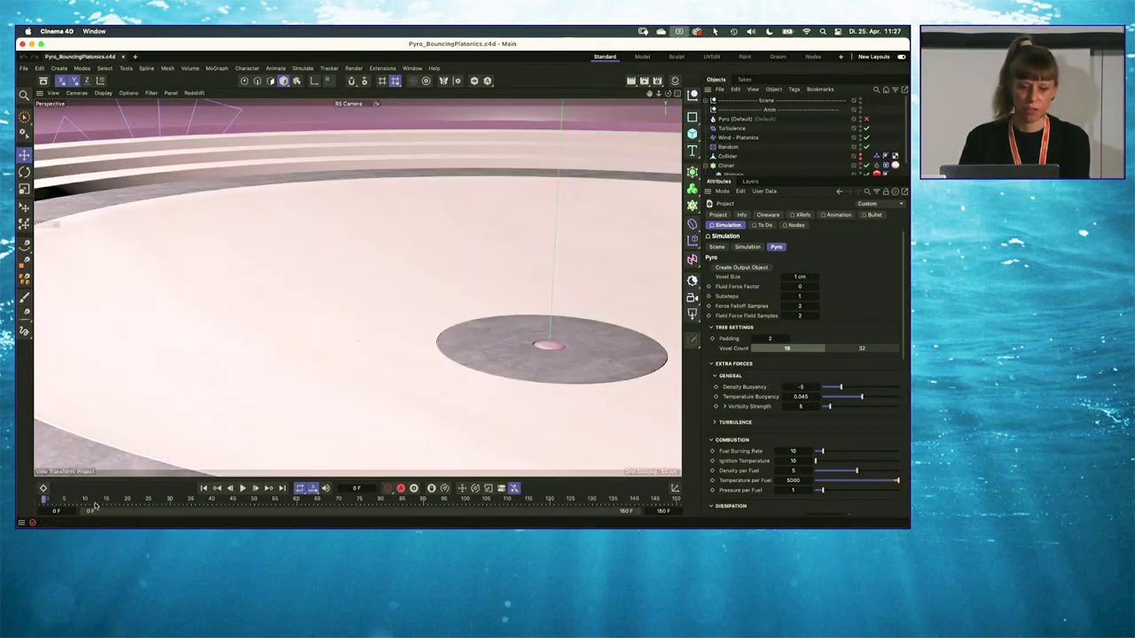
- Scrub the timeline to frame 65 to view the bouncing platonics and enlarge the object list
drag(85, 500, 96, 499)
drag(227, 499, 98, 460)
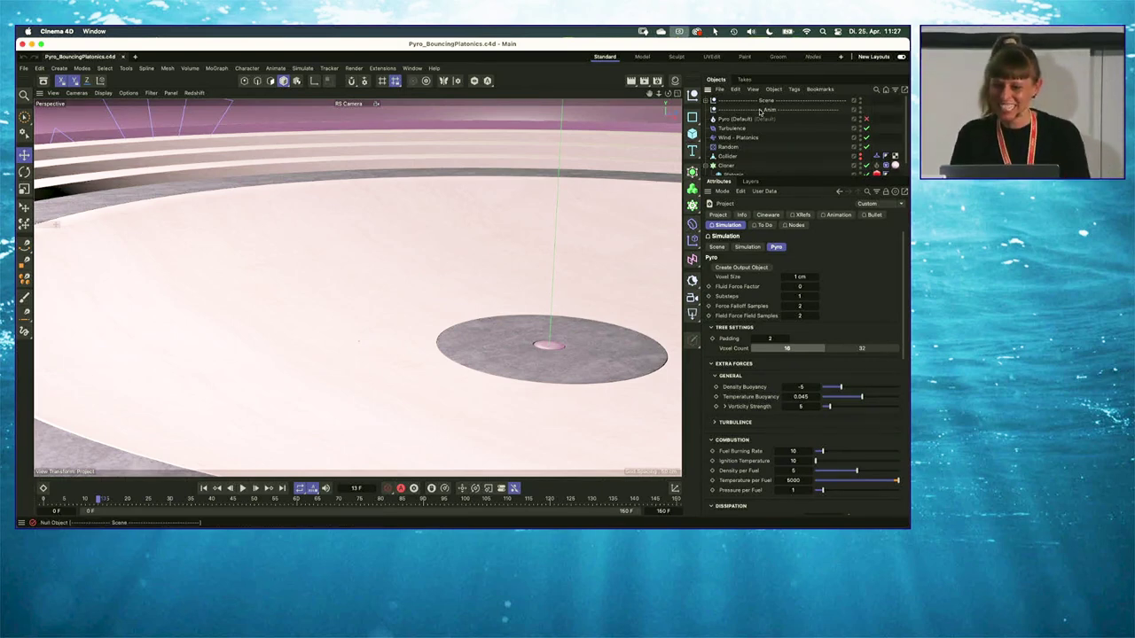
click(317, 498)
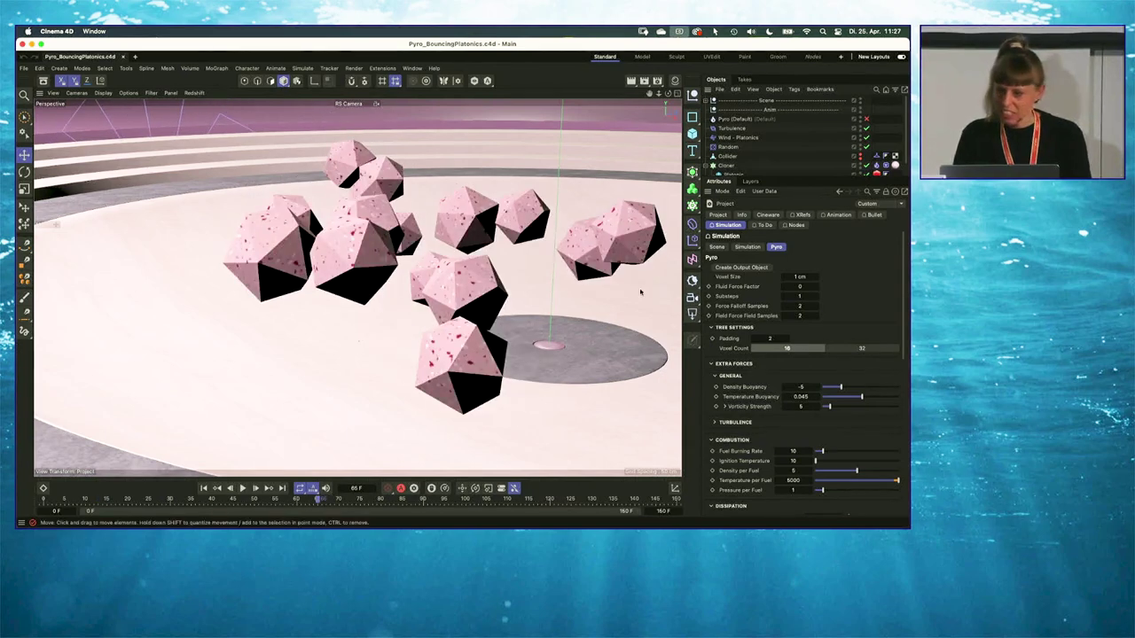
drag(814, 175, 813, 230)
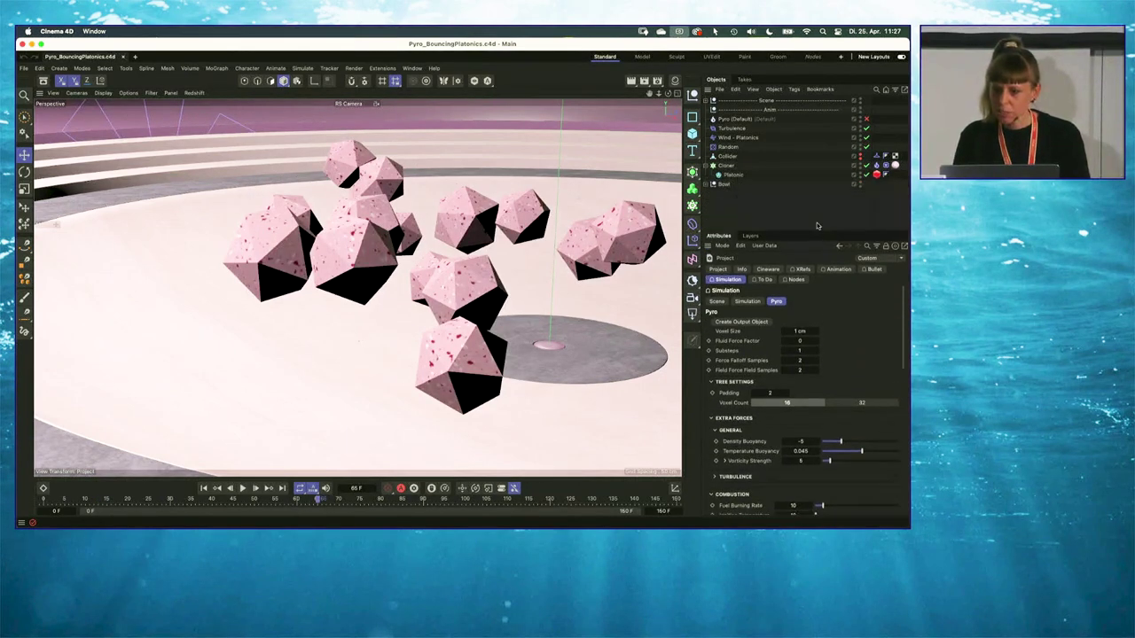
- Examine the Cloner's object properties and its Soft Body tag's surface and cache settings, and clear the selection
click(730, 166)
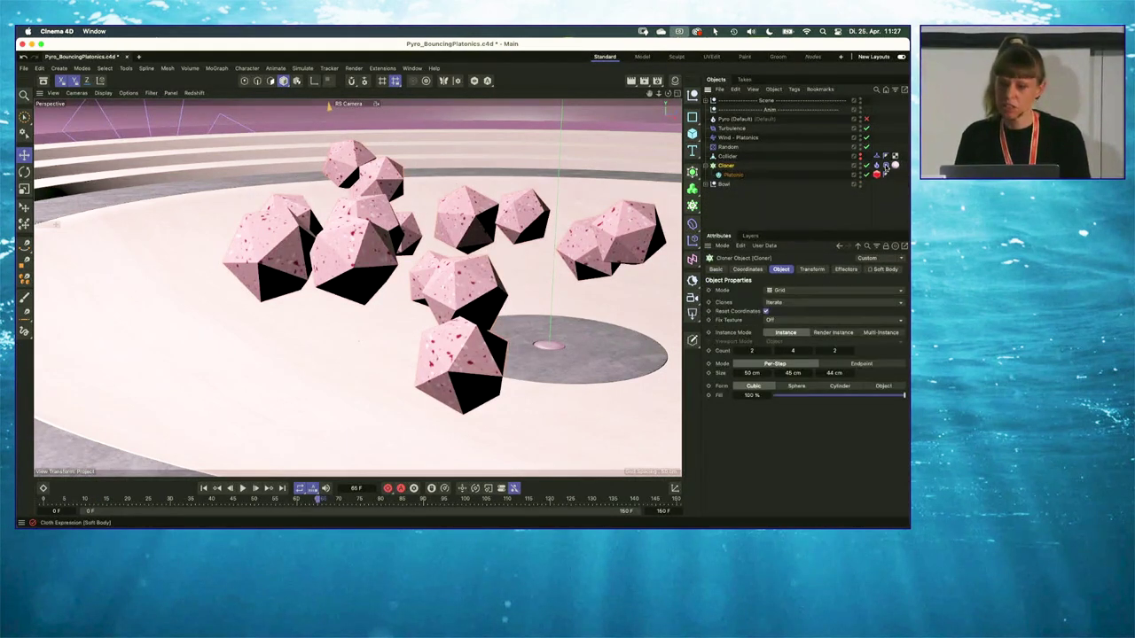
click(885, 166)
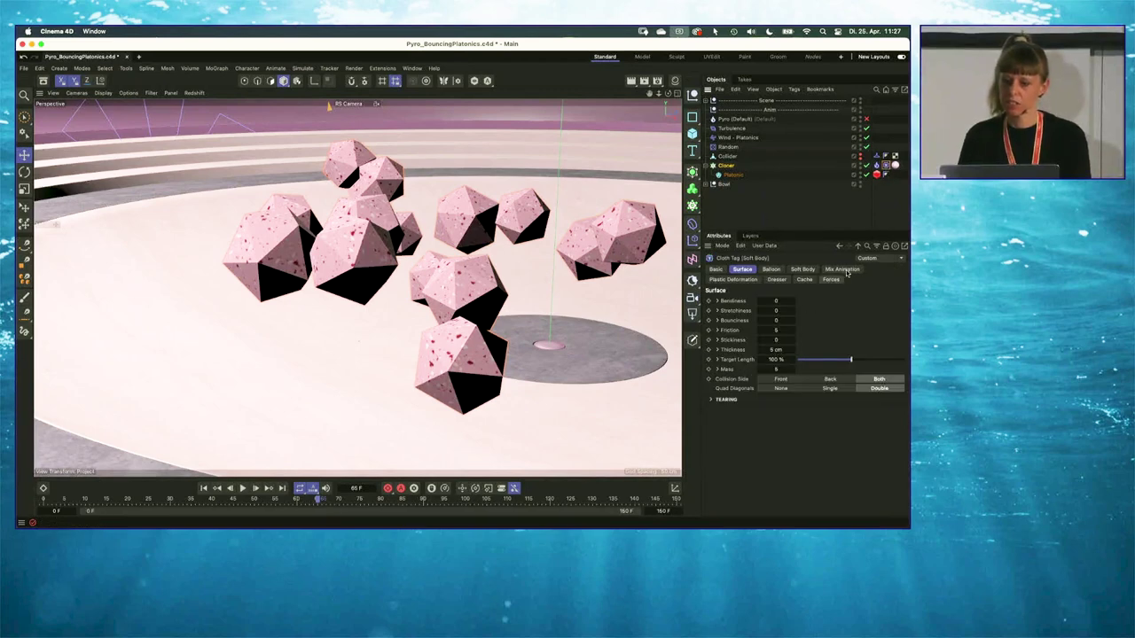
click(804, 280)
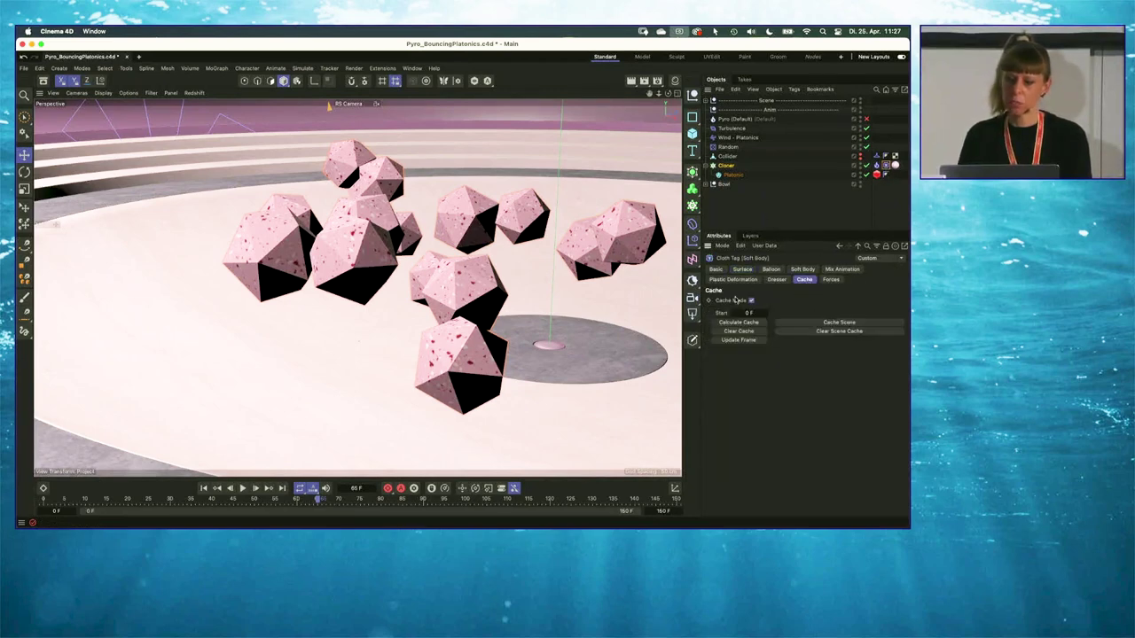
click(754, 201)
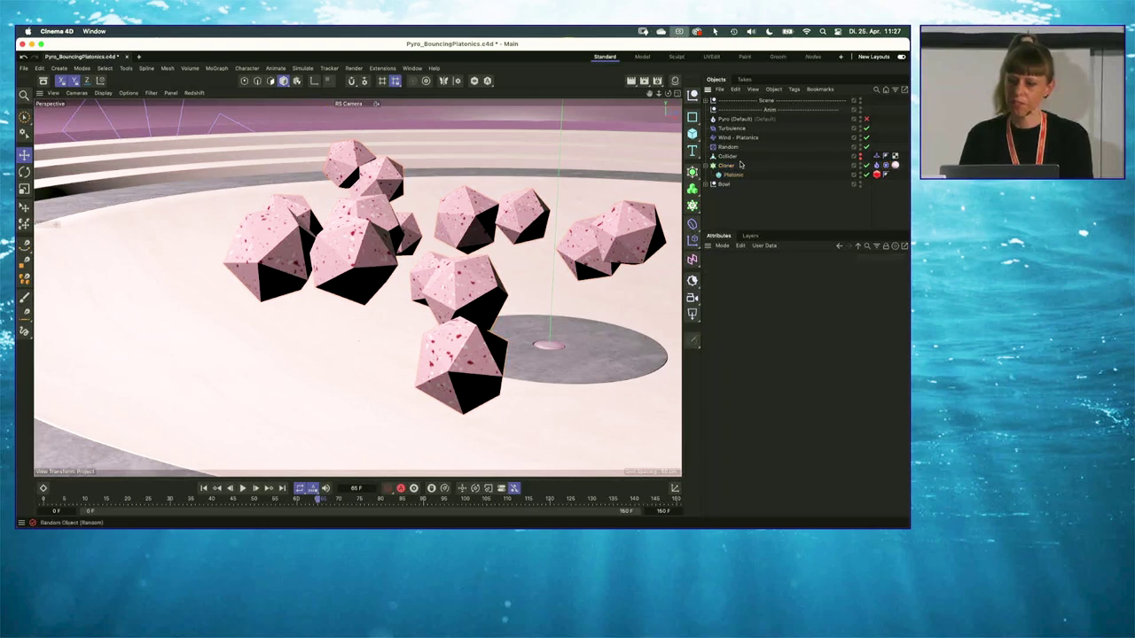
- Enable the Pyro output object, scrub back to frame 30 where the smoke starts, and clear the selection
click(824, 119)
click(866, 118)
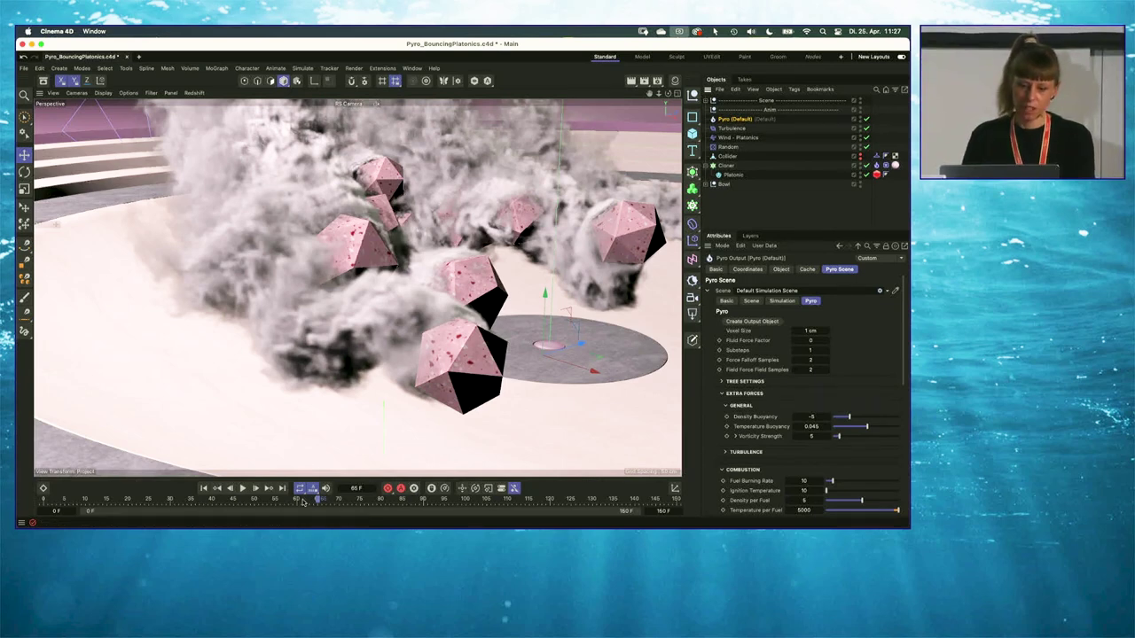
click(284, 501)
drag(290, 502, 167, 501)
click(171, 509)
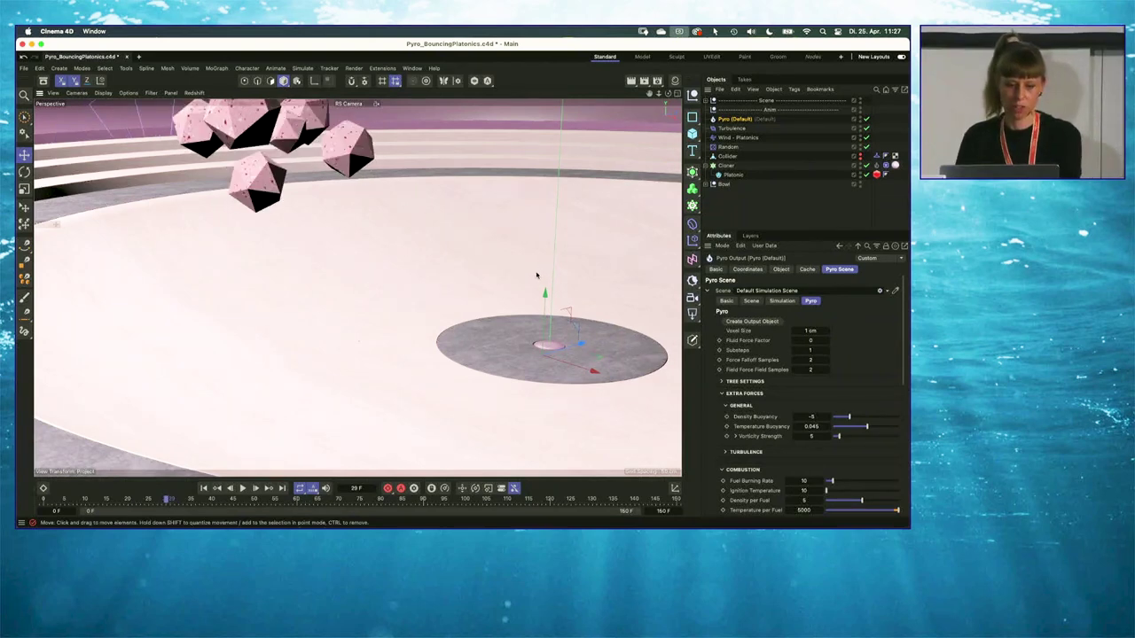
click(731, 210)
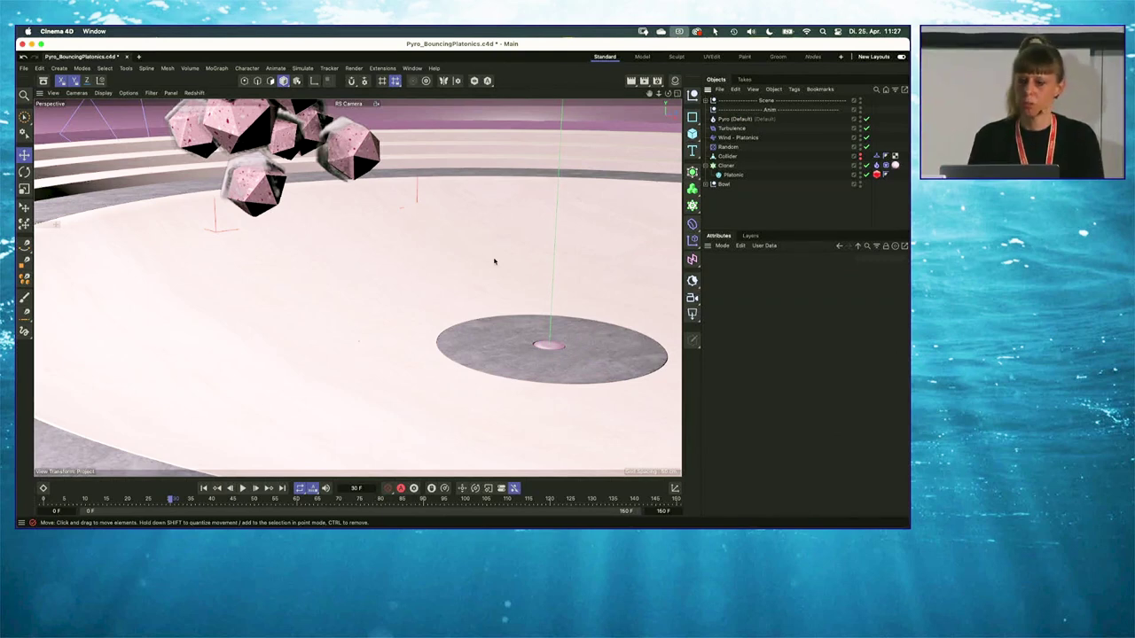
- Jump to frame 90 and review the Pyro output object's scene settings, from voxel size down to combustion and dissipation
click(735, 119)
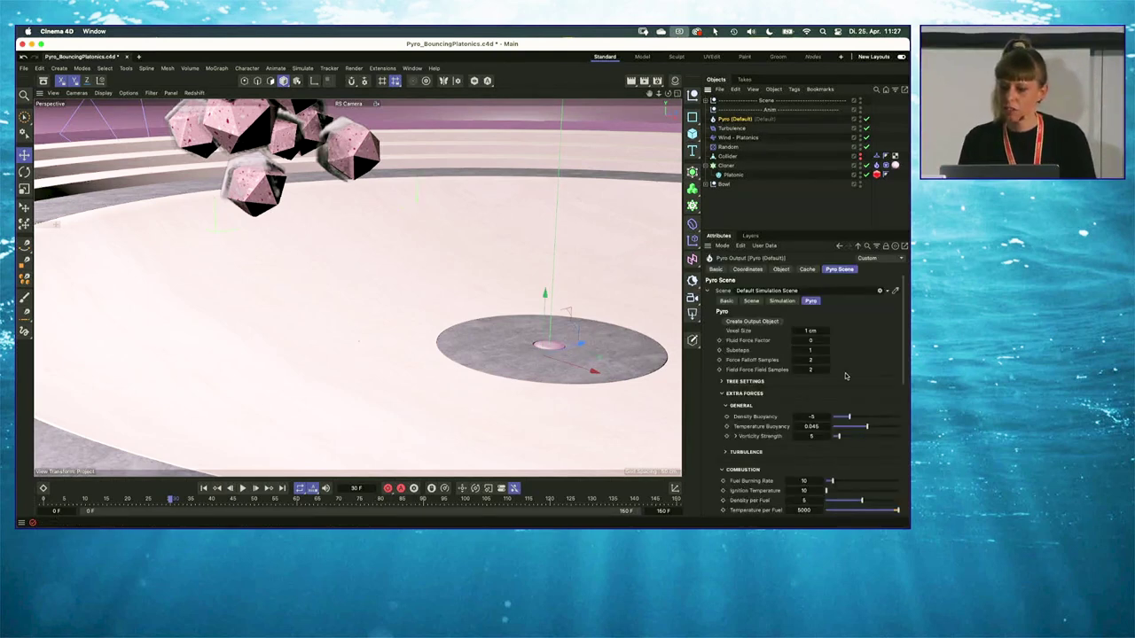
click(423, 503)
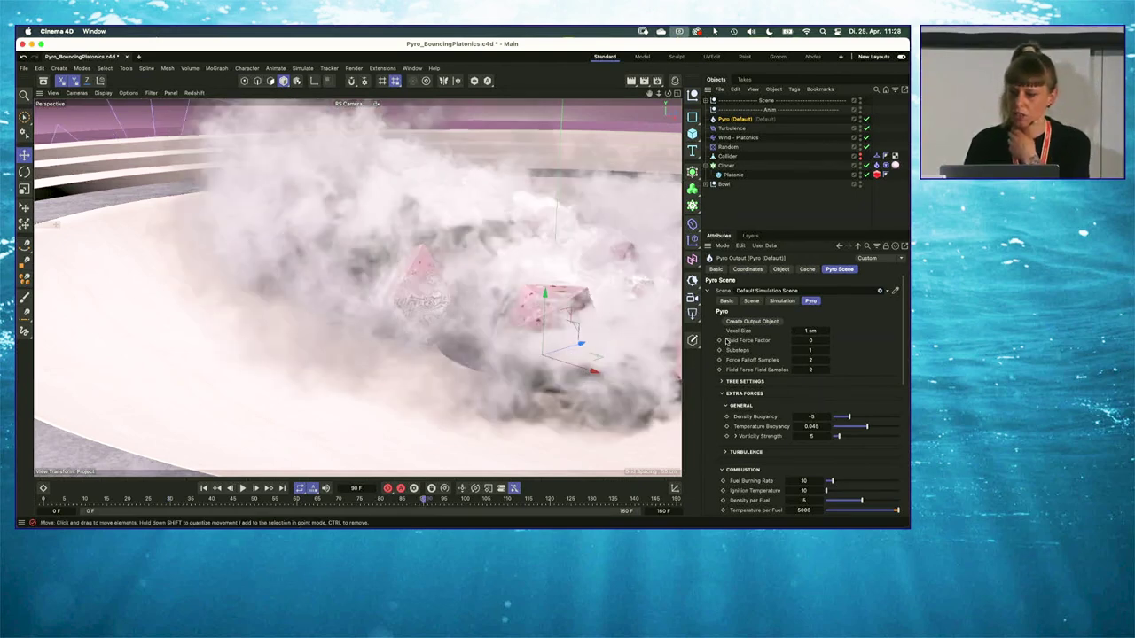
scroll(903, 312, down, 10)
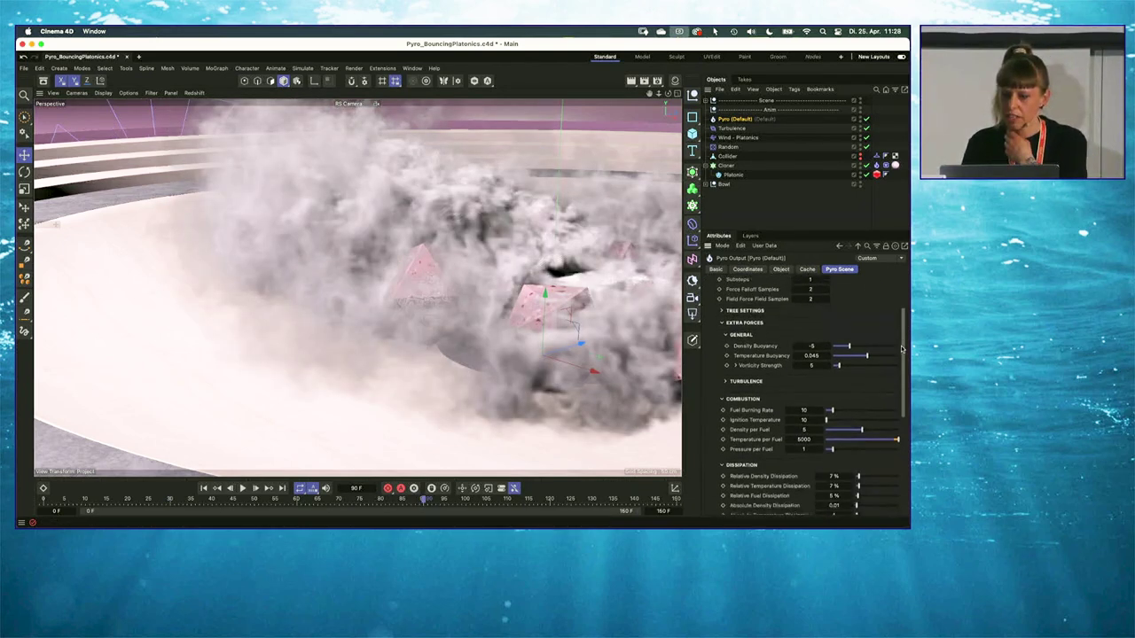
scroll(886, 408, up, 5)
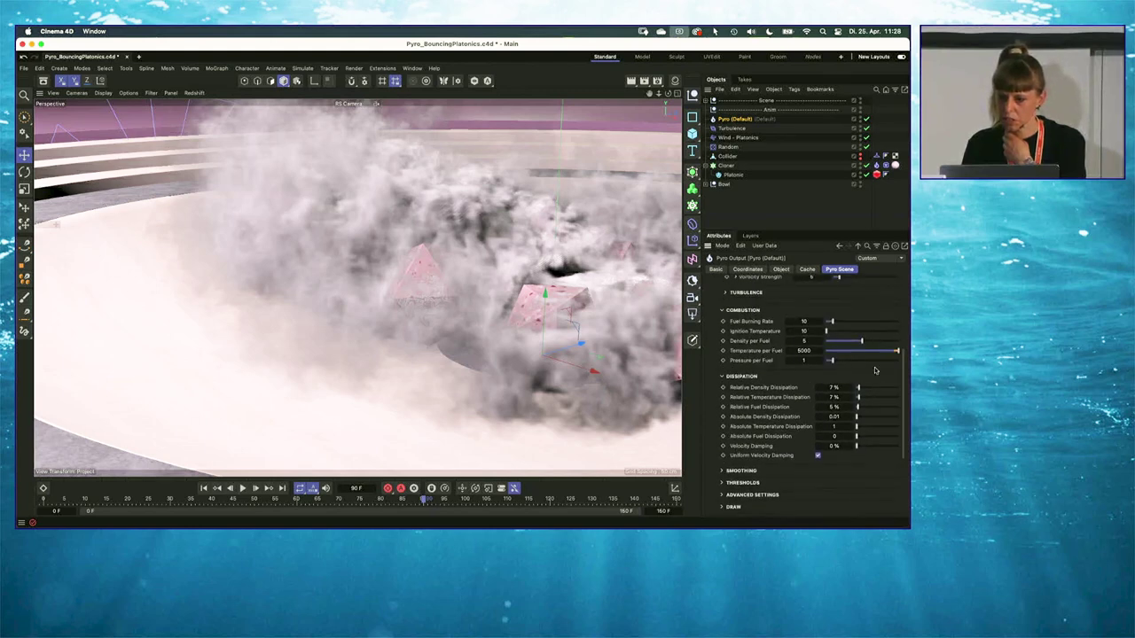
- Review the Cloner's Pyro Emitter settings down to noise, comparing the emitter's enabled state at frames 29 and 31
click(876, 165)
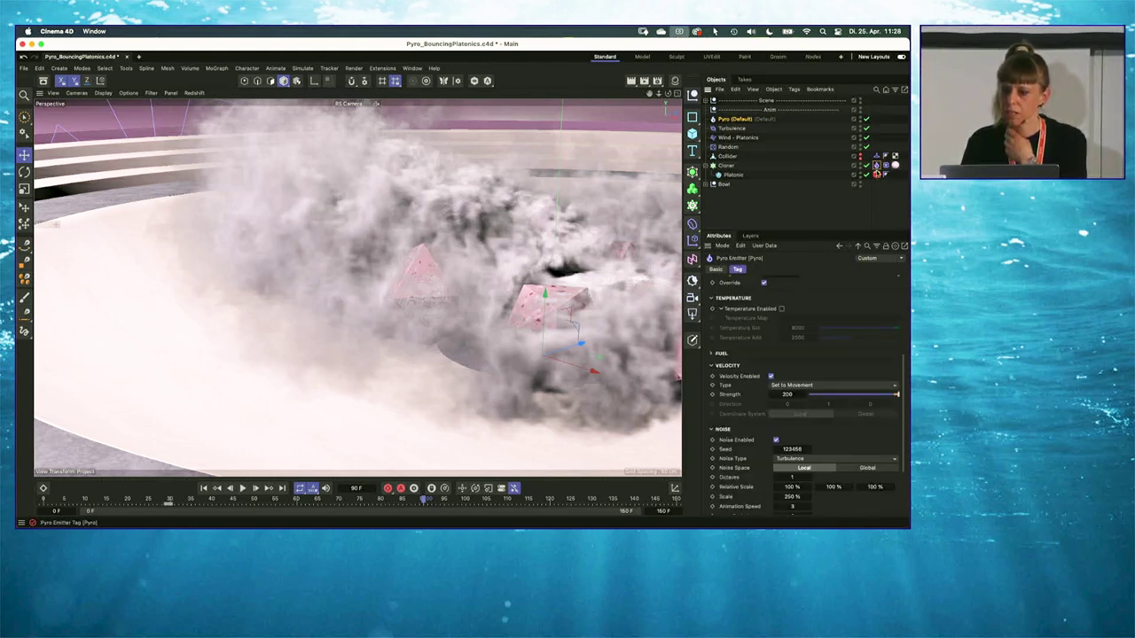
drag(902, 383, 858, 312)
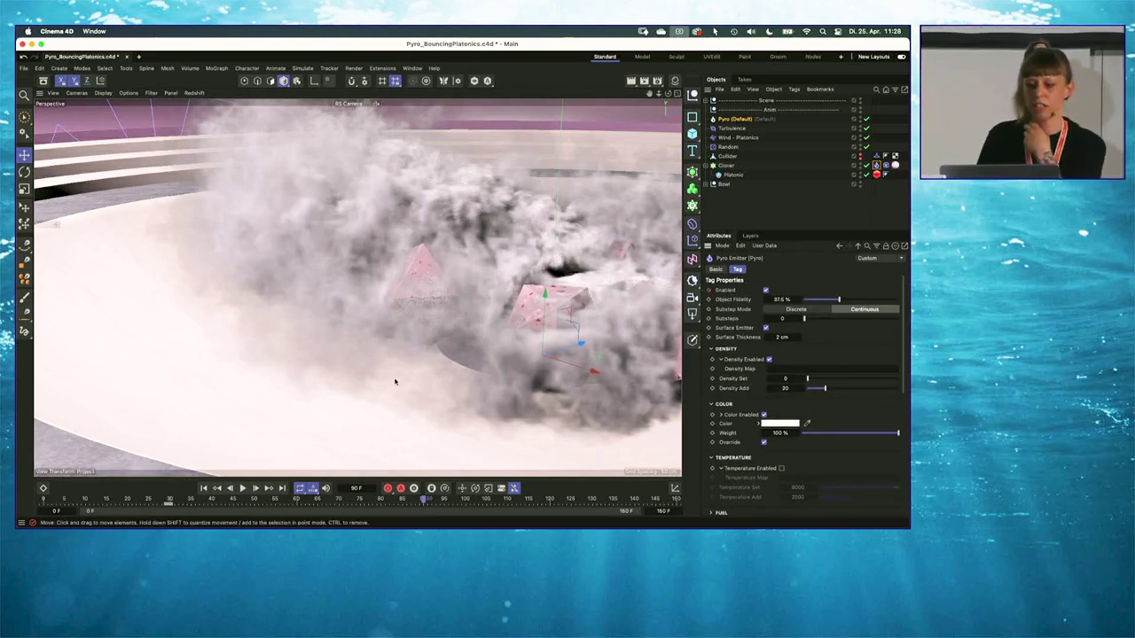
click(170, 501)
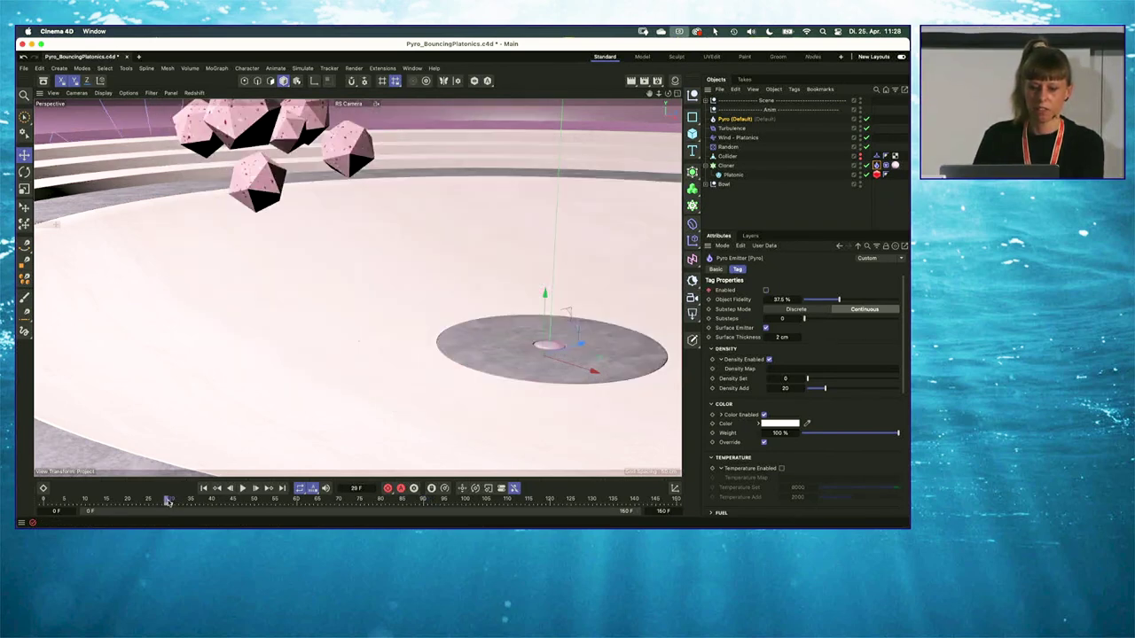
drag(170, 501, 172, 501)
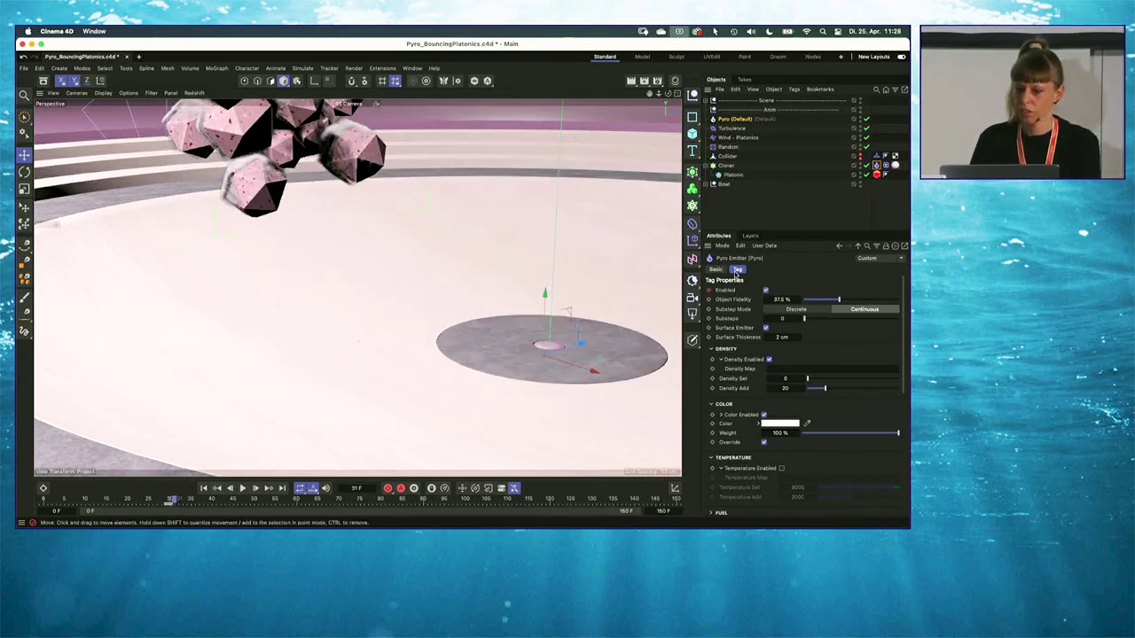
scroll(892, 420, down, 10)
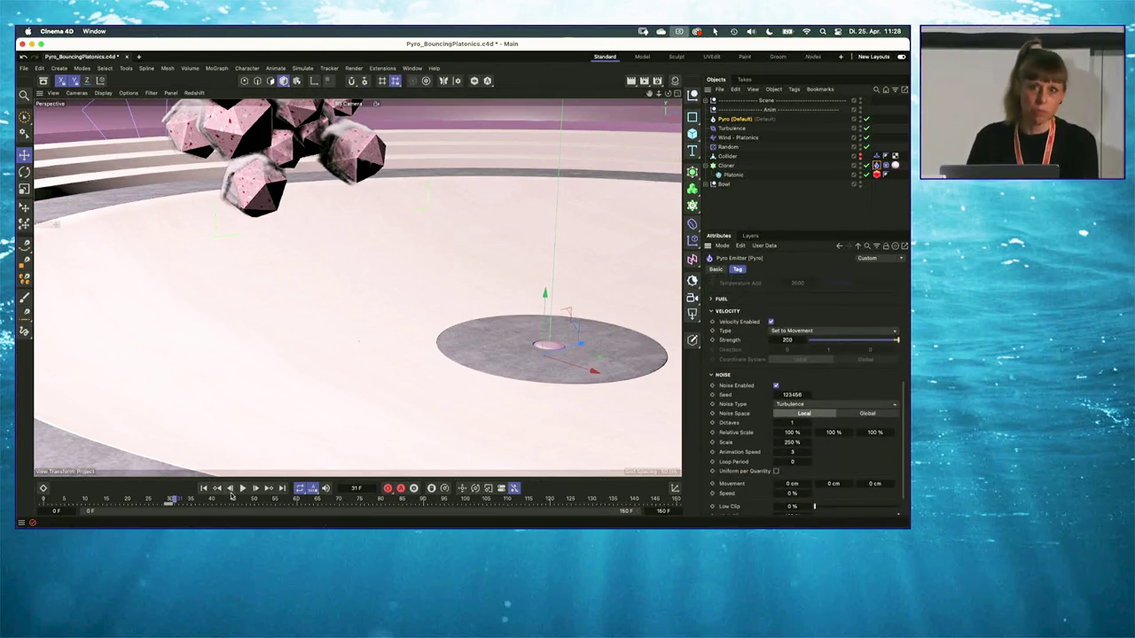
- Play the smoke simulation on the platonics, return to frame 61, and clear the selection
key(space)
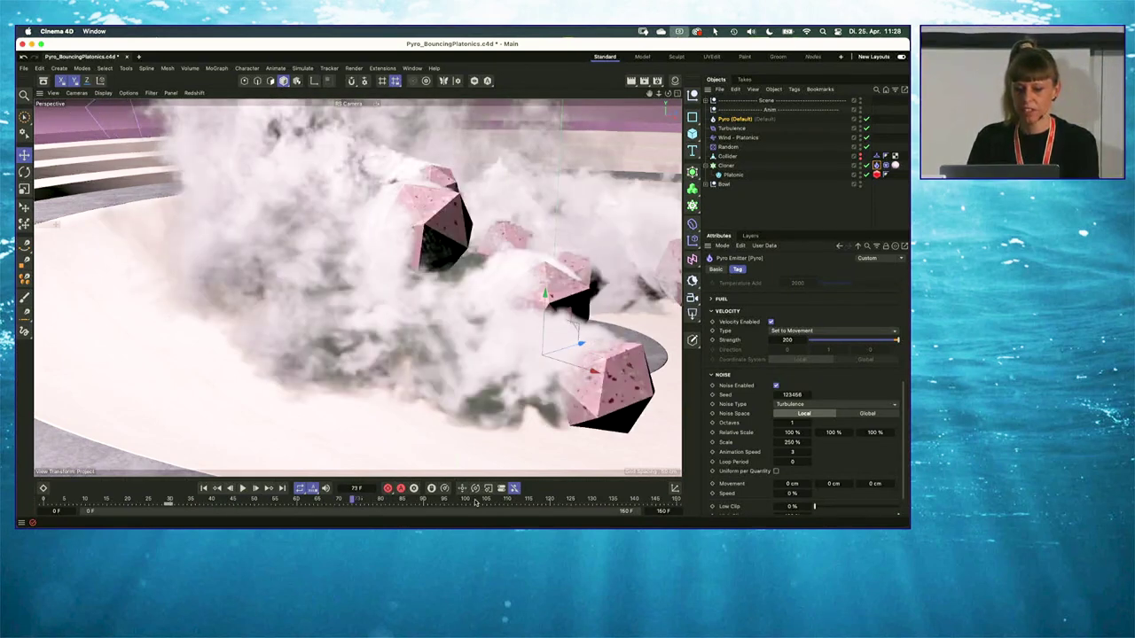
click(301, 501)
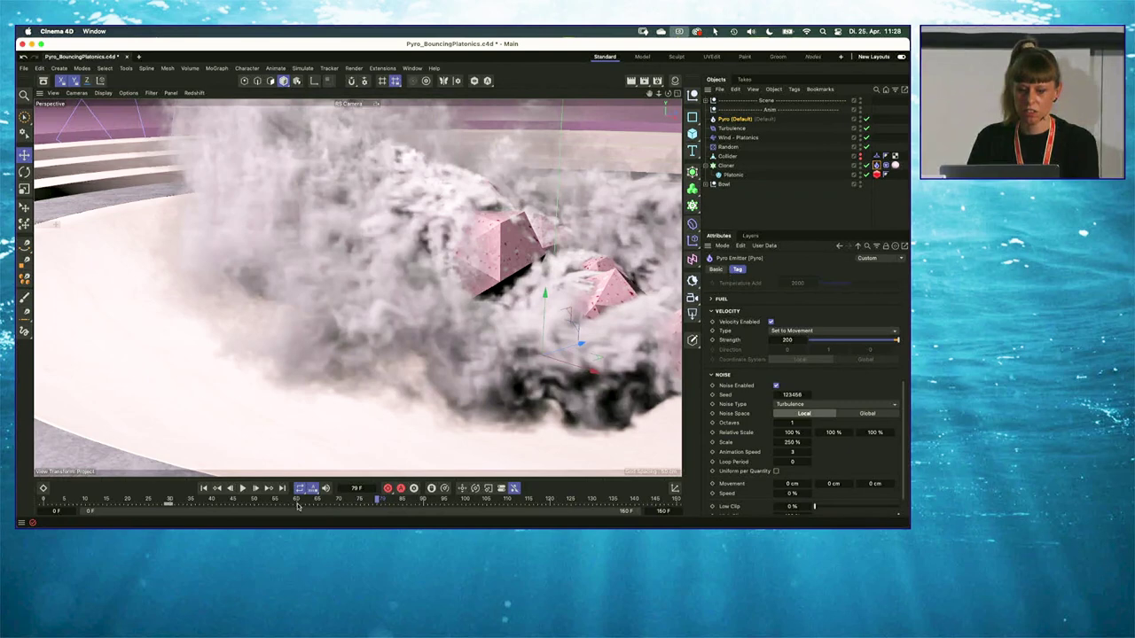
click(746, 203)
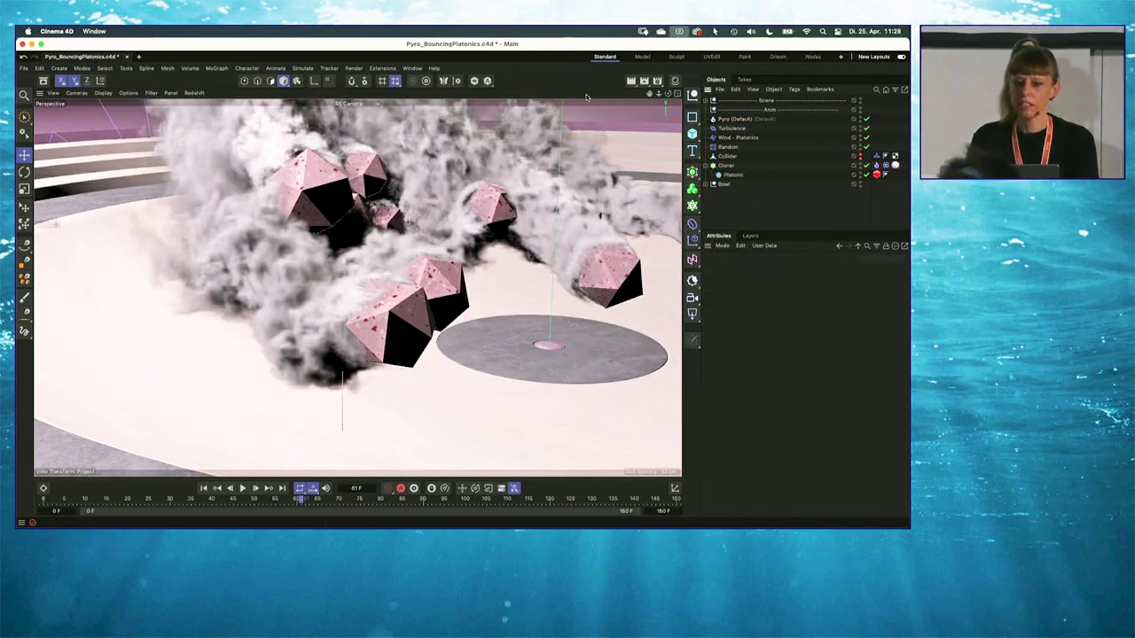
- Enable the Redshift main menu in the Redshift renderer preferences and close the preferences
click(412, 69)
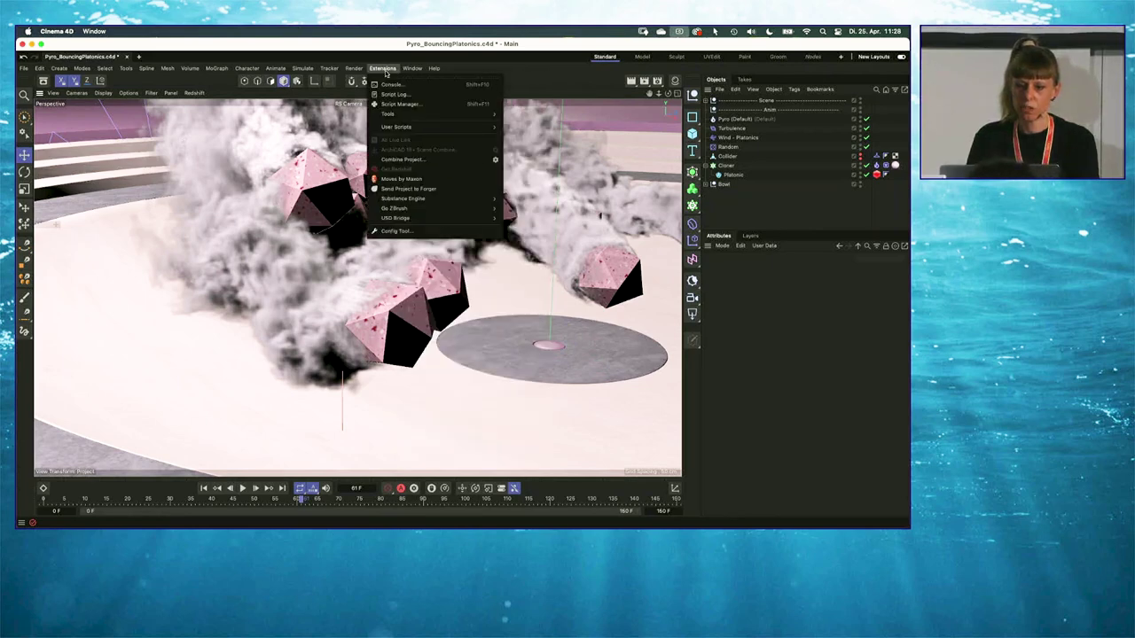
click(358, 68)
click(39, 68)
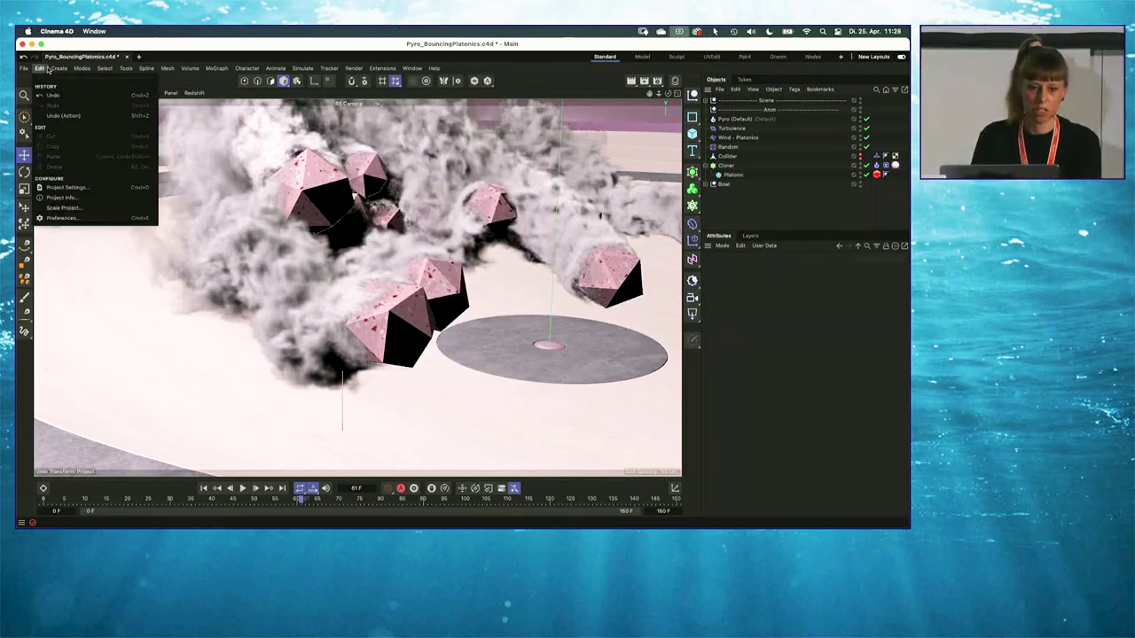
click(62, 218)
click(82, 308)
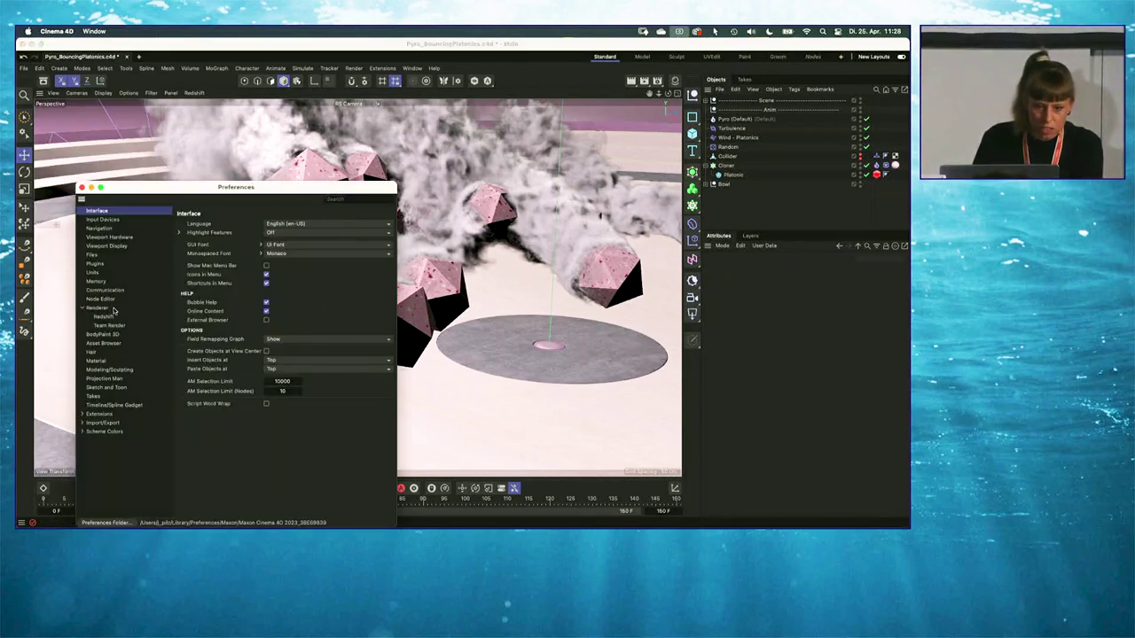
click(104, 316)
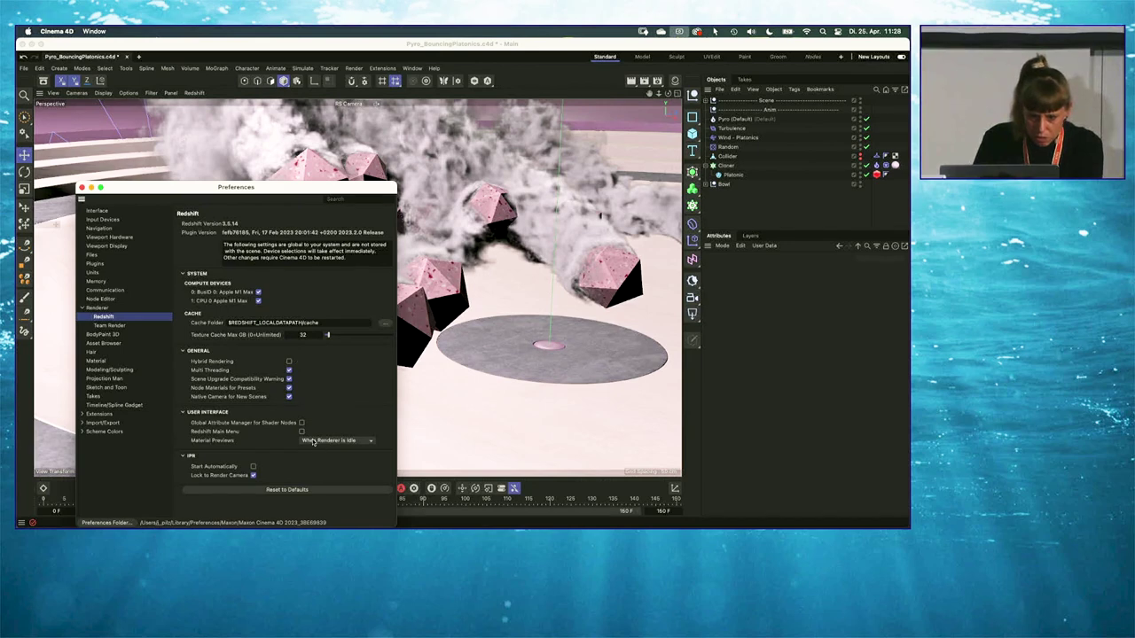
click(301, 432)
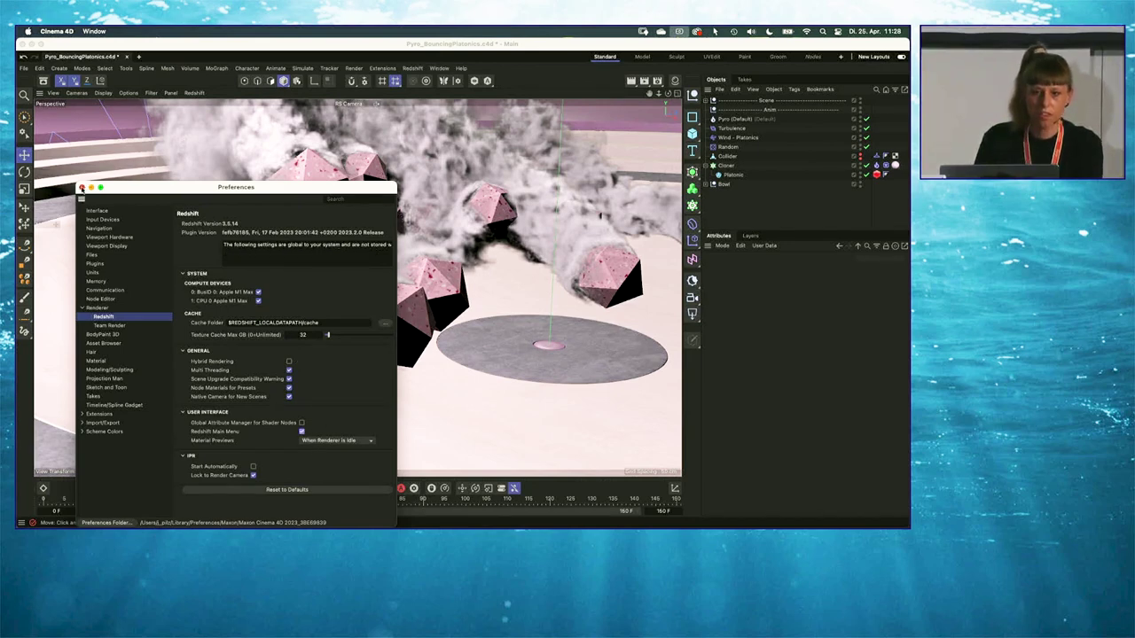
click(81, 187)
- Open the Redshift RenderView, enlarge it over the viewport, and render the platonics at frame 61
click(412, 68)
click(500, 156)
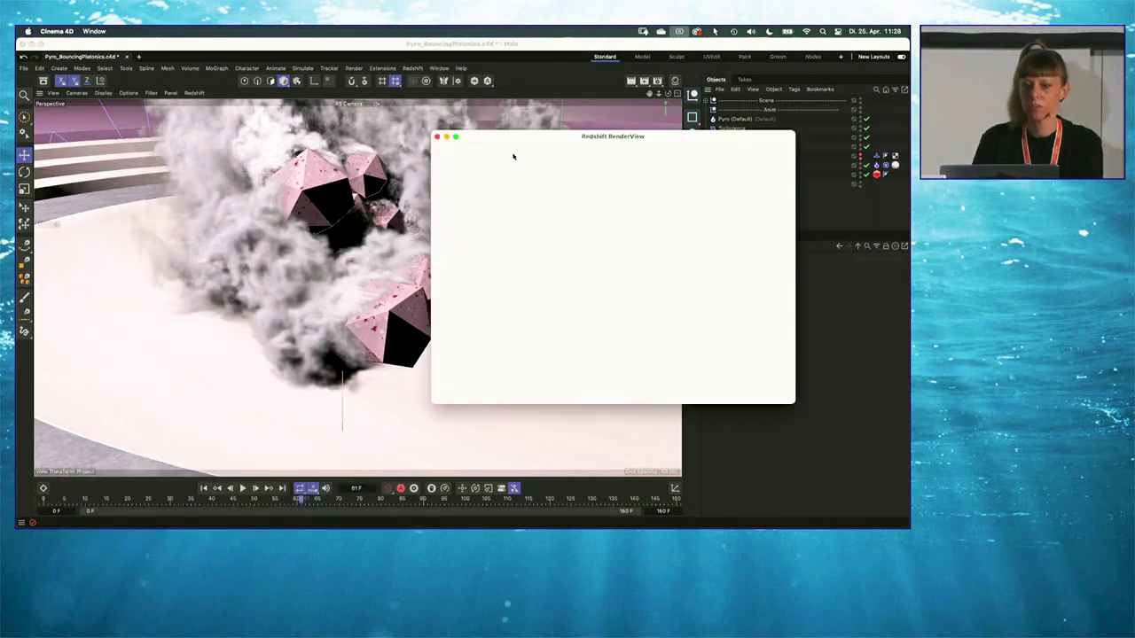
drag(505, 134, 201, 69)
drag(485, 335, 644, 439)
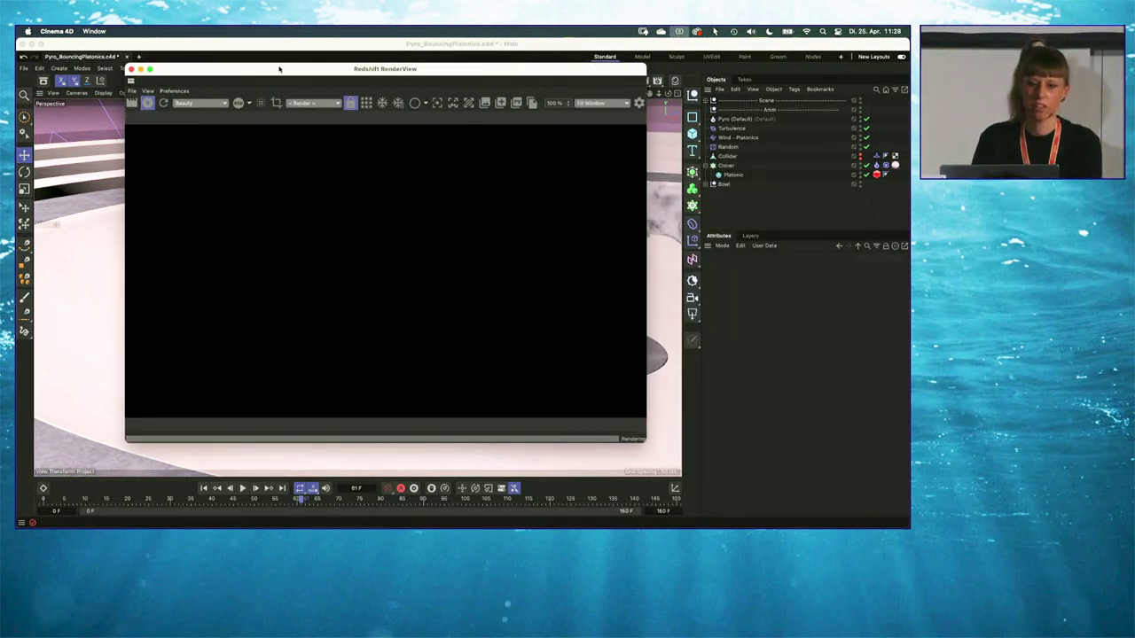
drag(276, 79, 251, 80)
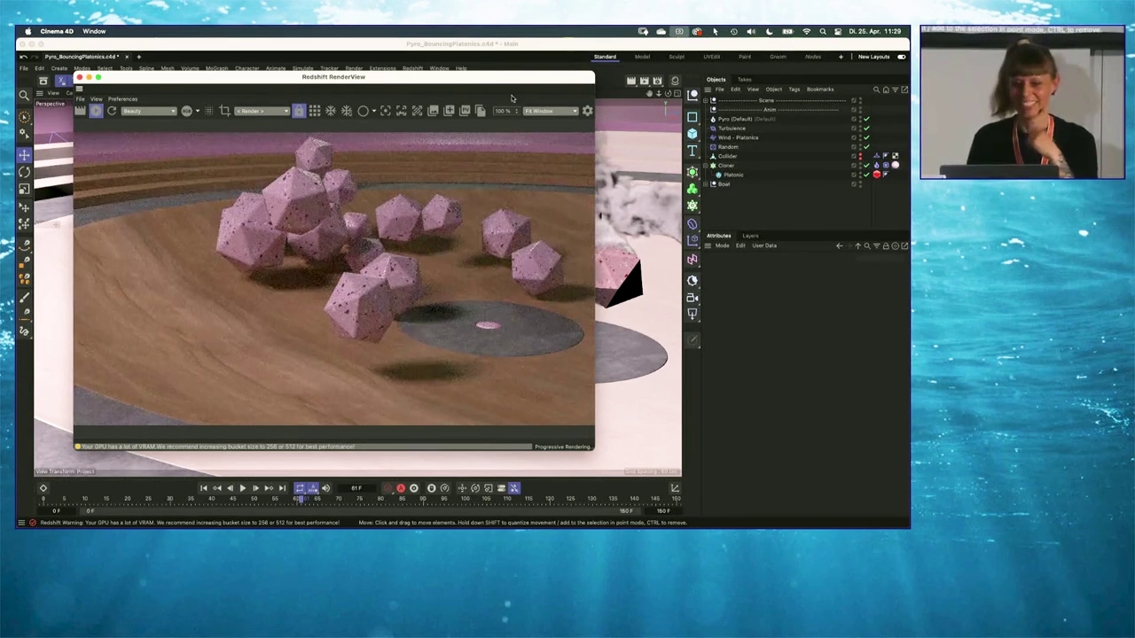
drag(460, 80, 426, 79)
drag(556, 449, 615, 471)
drag(433, 77, 437, 125)
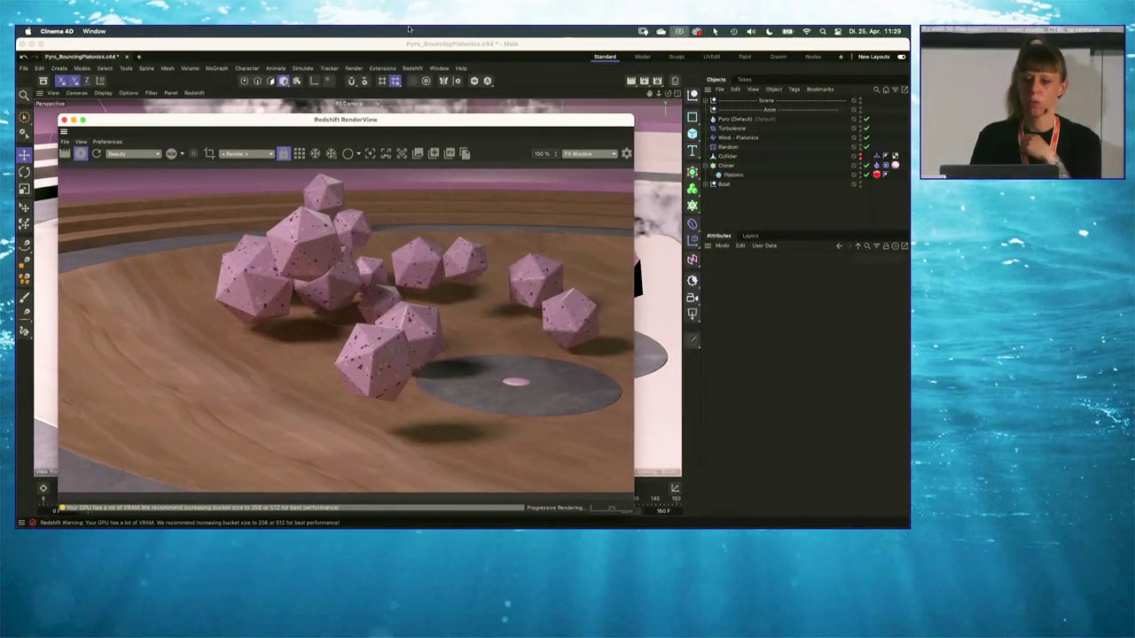
- Show the Material Manager, create a Redshift Pyro Volume material, and apply it to the Pyro output object
click(439, 69)
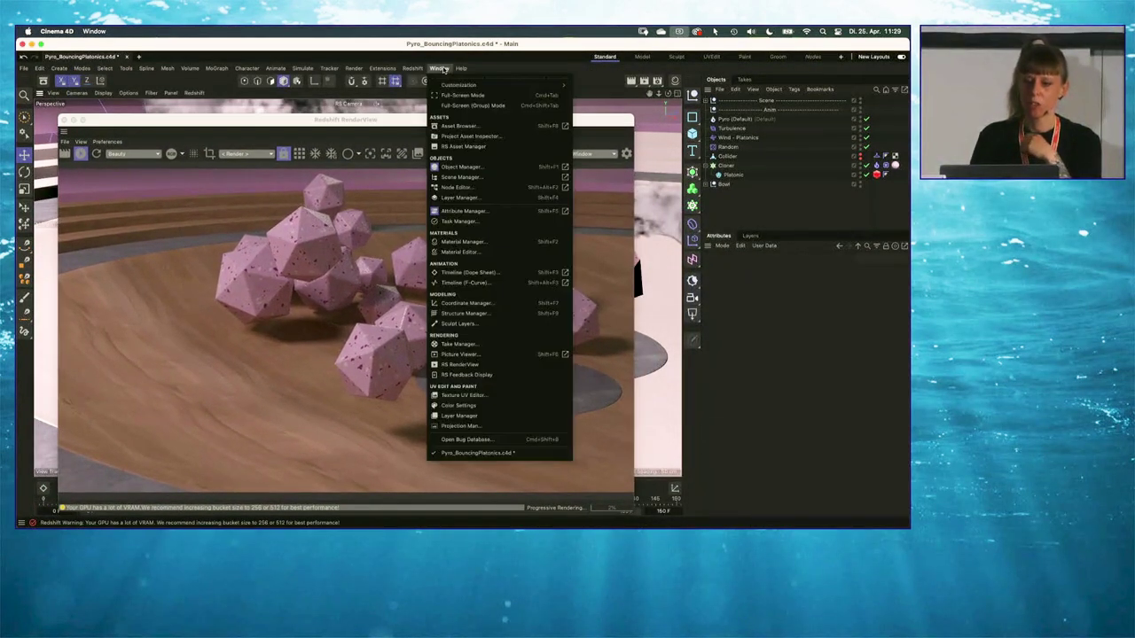
click(474, 249)
drag(549, 119, 453, 101)
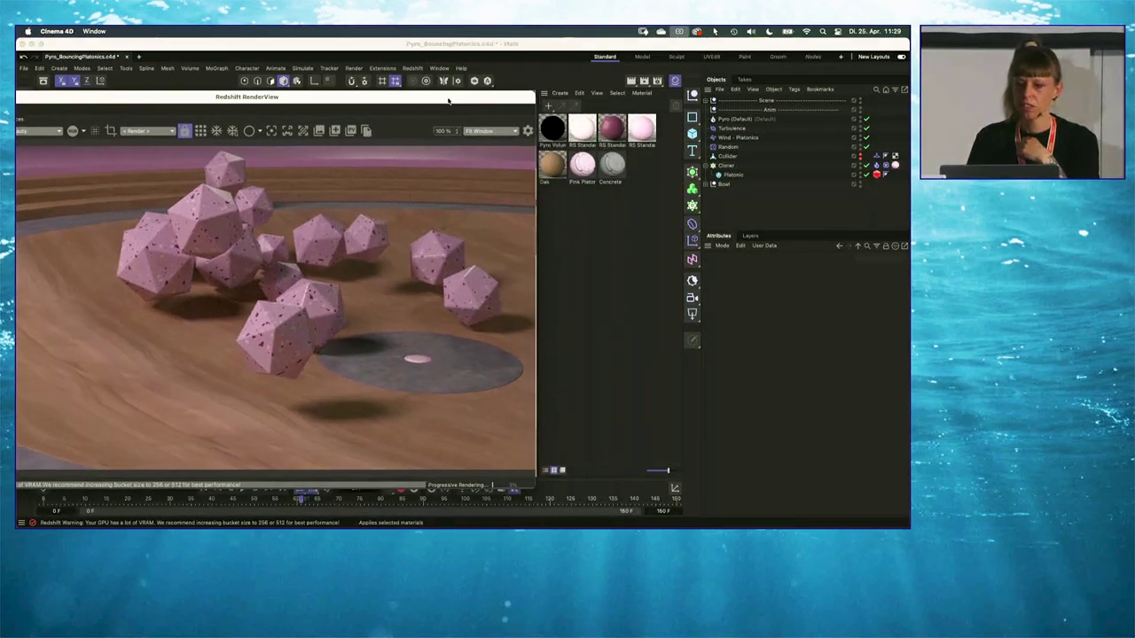
click(559, 92)
mouse_move(593, 139)
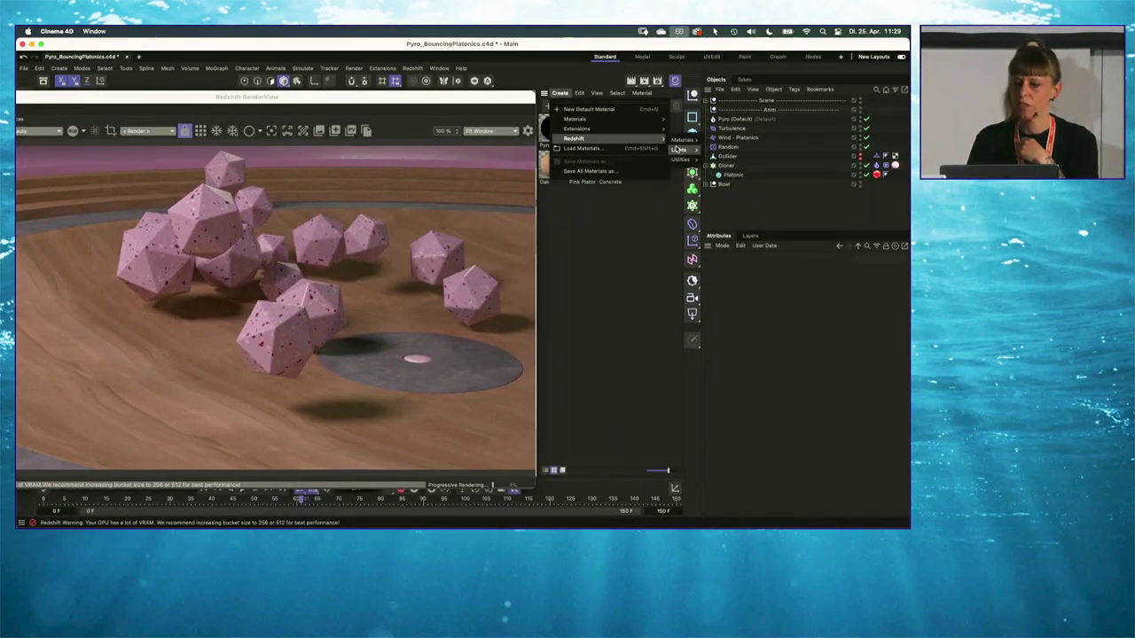
mouse_move(681, 140)
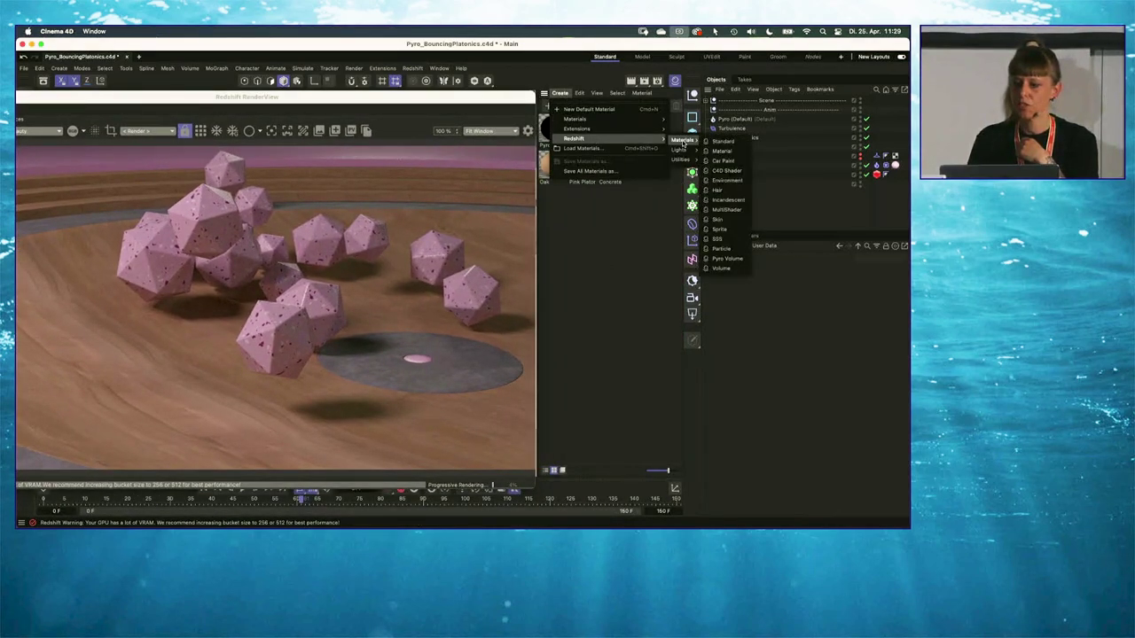
click(730, 258)
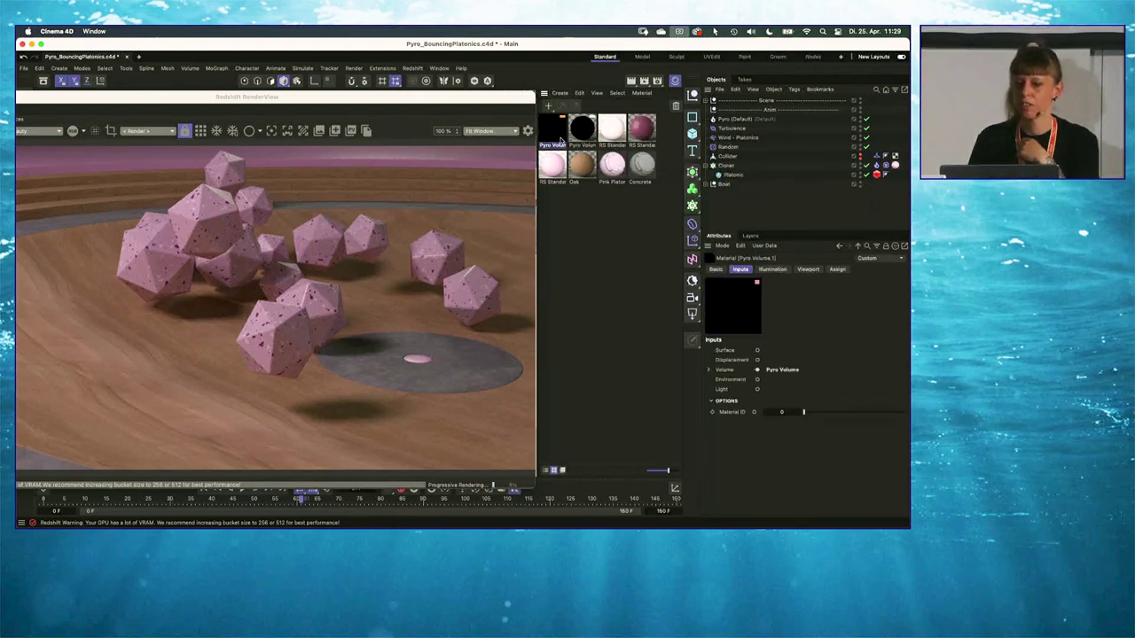
drag(551, 136, 729, 120)
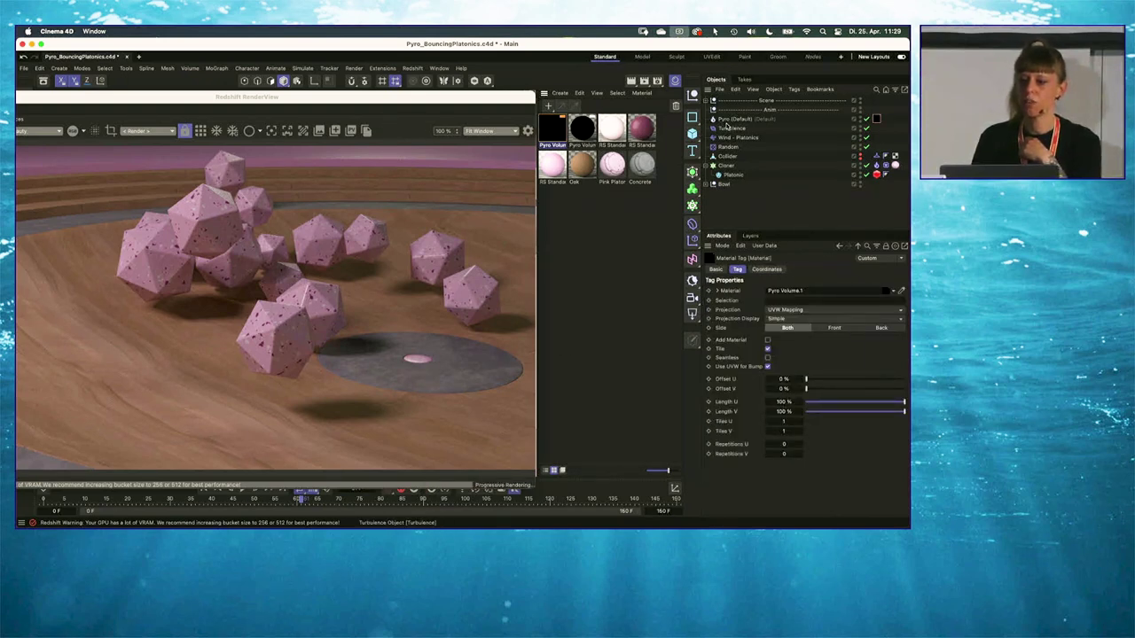
click(752, 119)
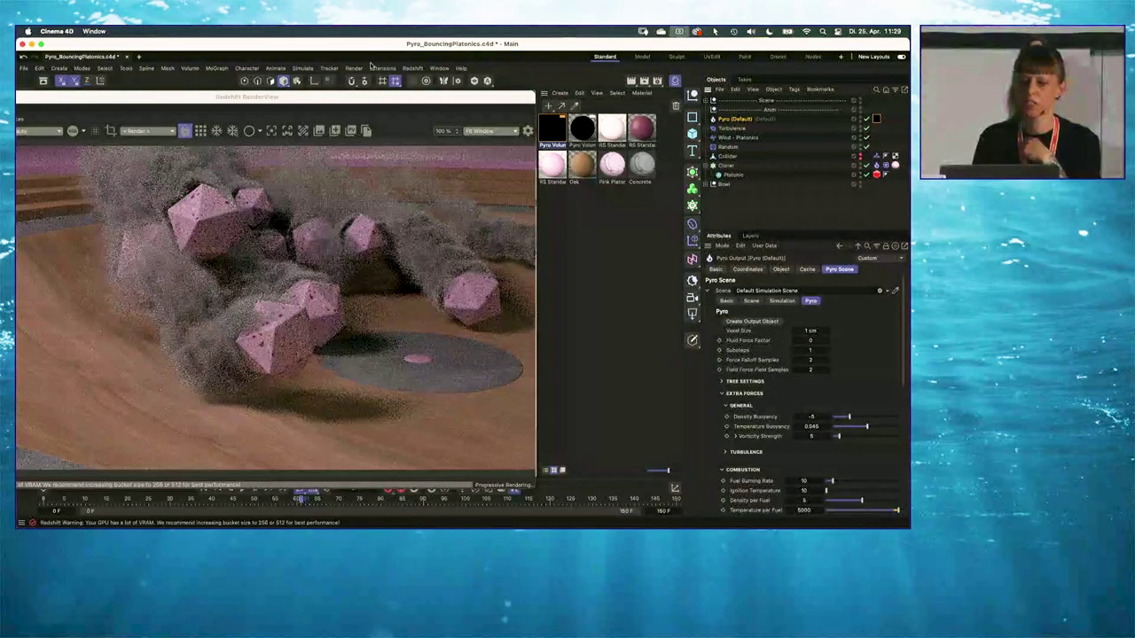
- Enlarge and reposition the RenderView to inspect the grey smoke render, leaving the object list and materials accessible
drag(260, 104, 356, 70)
drag(629, 455, 682, 474)
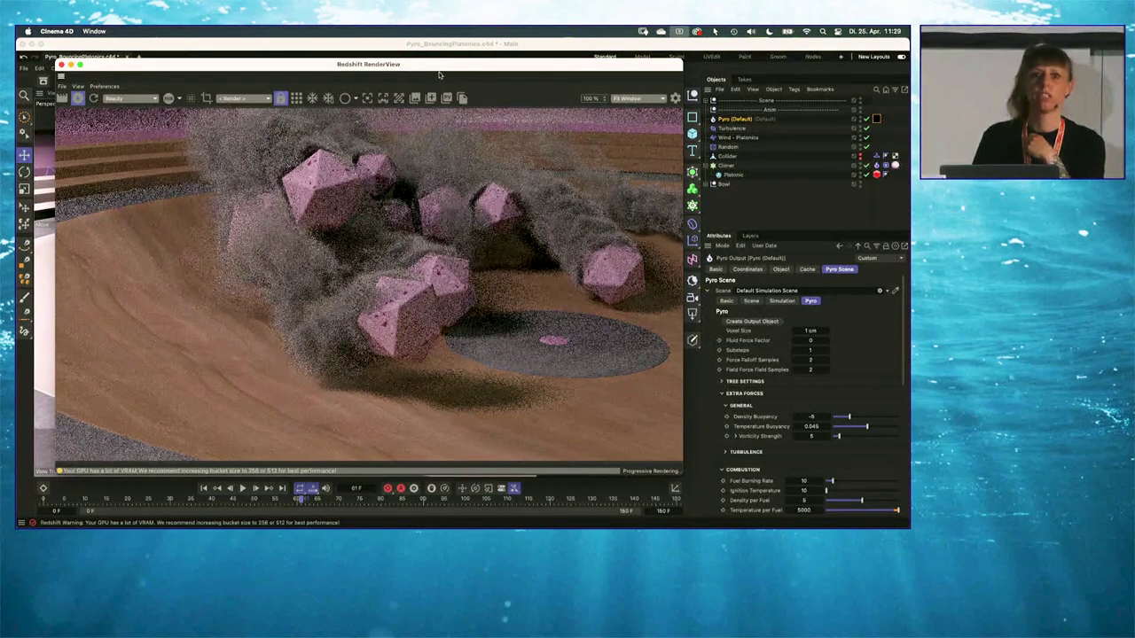
drag(440, 69, 423, 77)
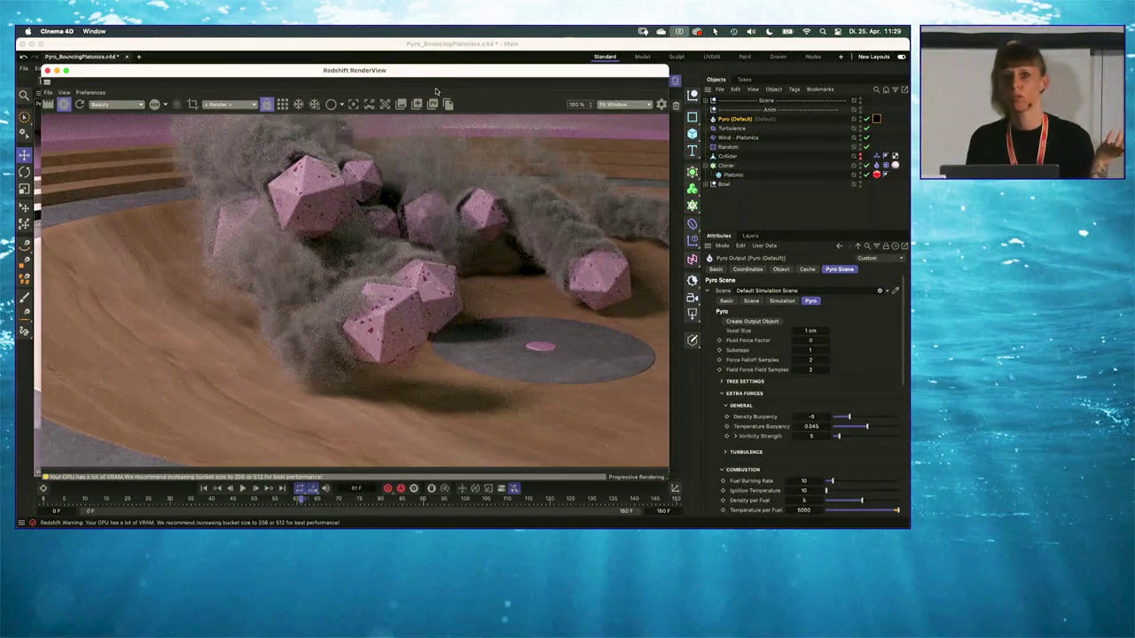
drag(358, 71, 349, 78)
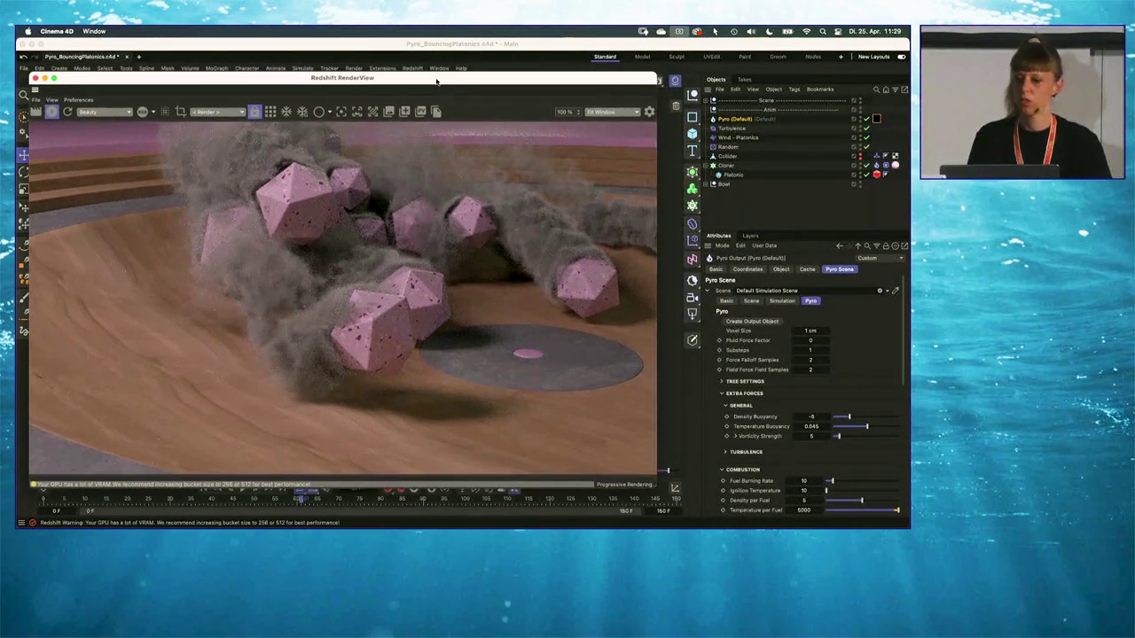
drag(510, 85, 512, 147)
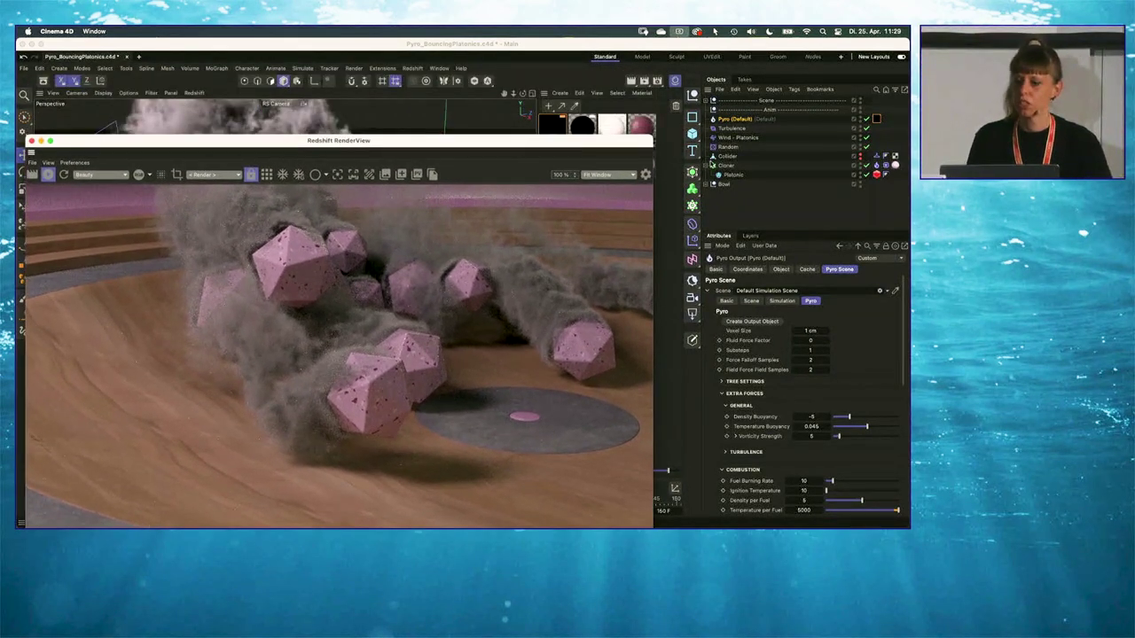
- Replace the Pyro object's material with the scene's existing Pyro Volume material and bring the full render into view
click(876, 119)
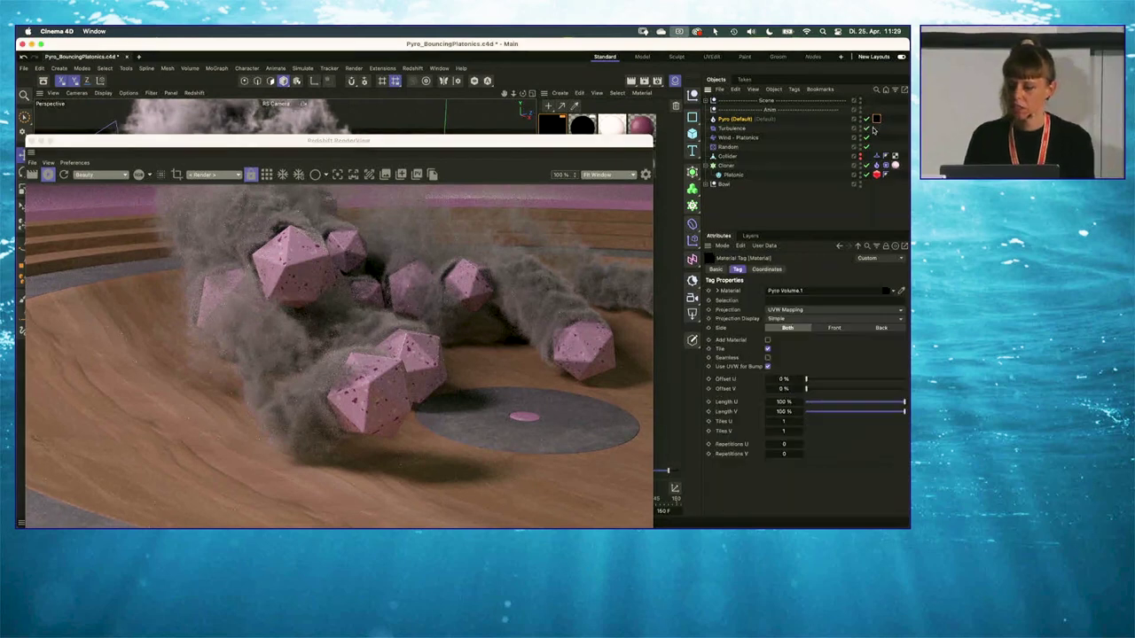
click(874, 180)
drag(575, 125, 736, 120)
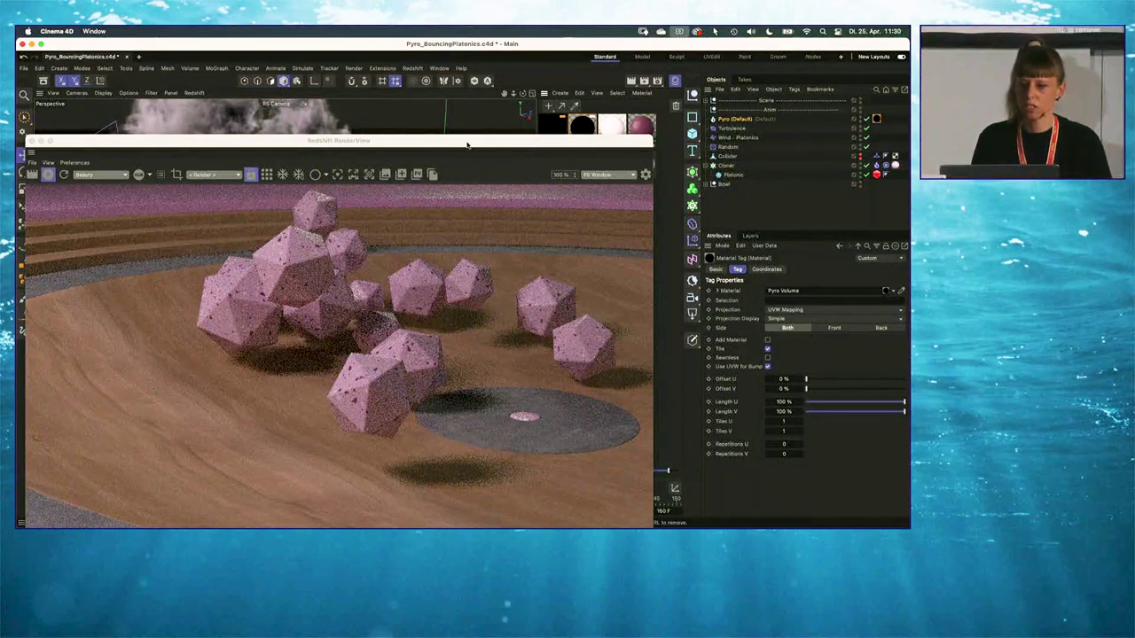
drag(463, 144, 477, 86)
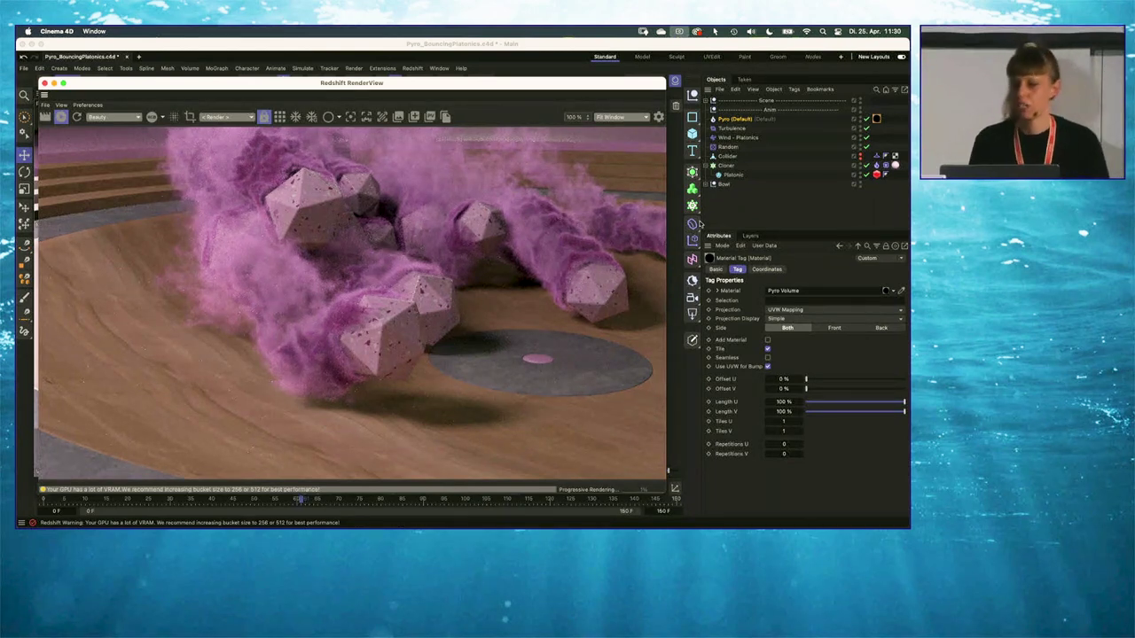
- Open the existing Pyro Volume material's node graph, select its volume node, and close the Node Editor
click(747, 206)
drag(551, 88, 460, 78)
click(586, 133)
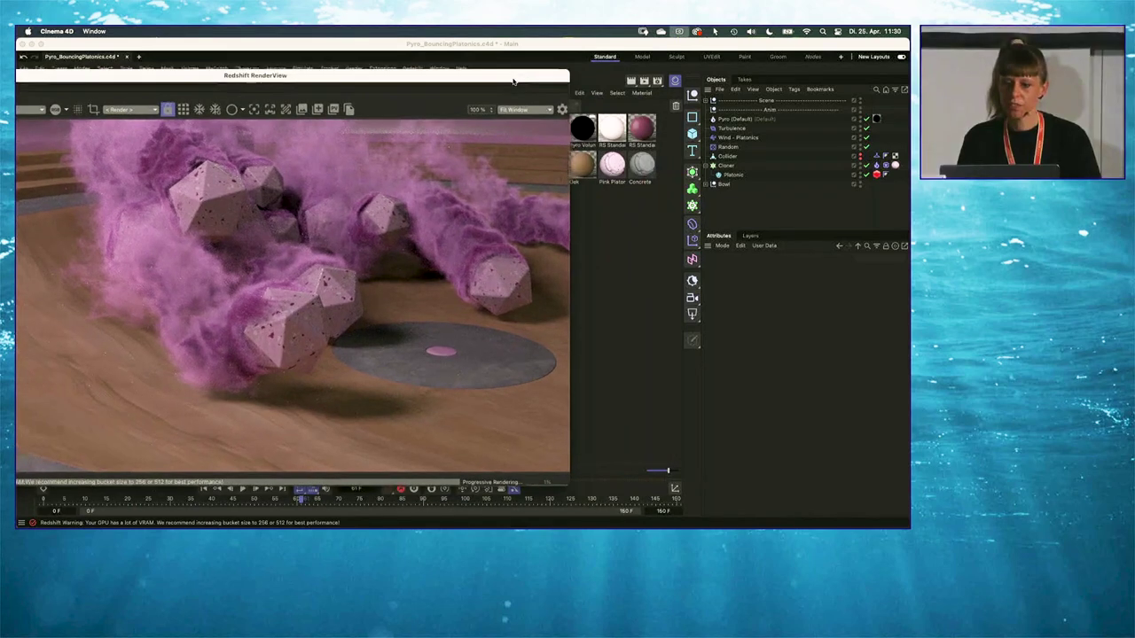
click(716, 270)
click(742, 408)
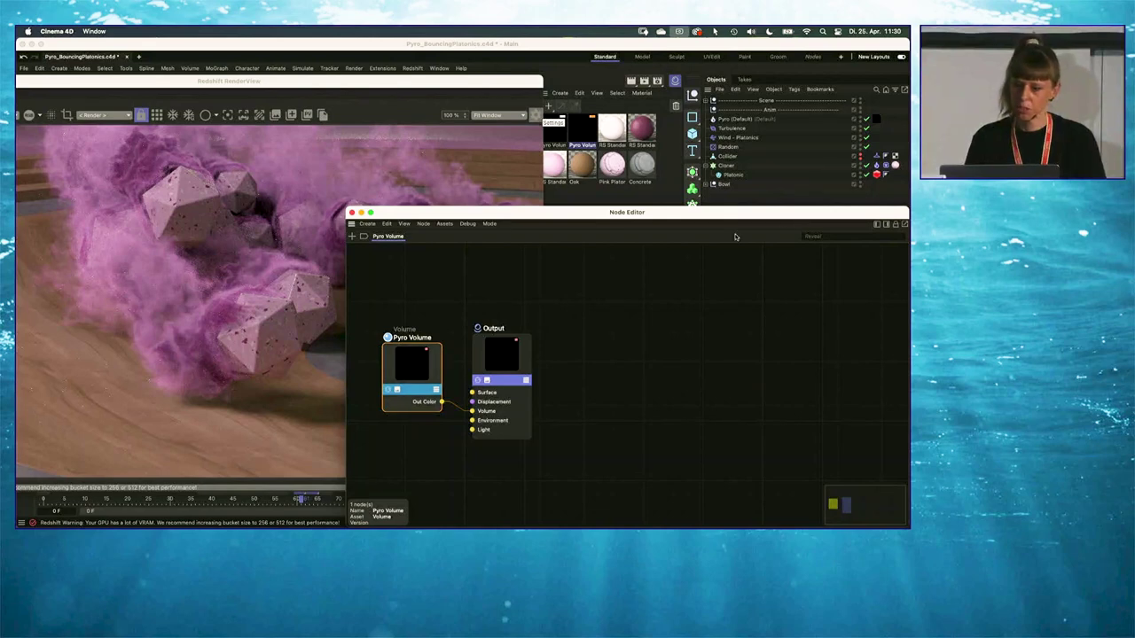
click(352, 212)
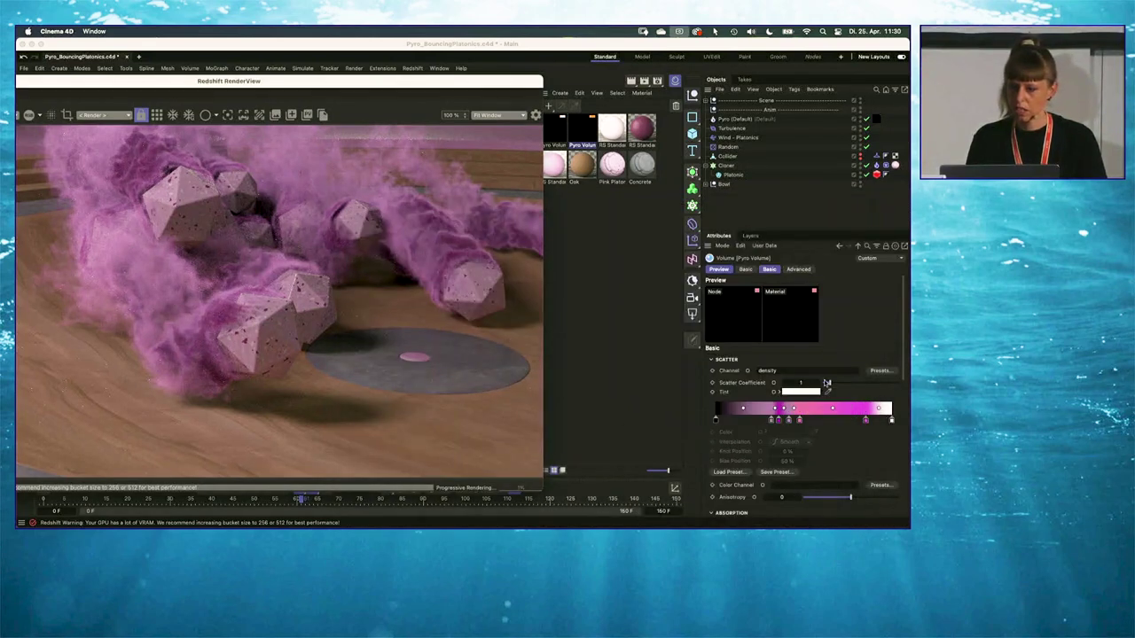
- Enlarge the attribute area and review the Pyro Volume node's scatter, absorption and emission settings
click(777, 233)
drag(780, 229, 762, 83)
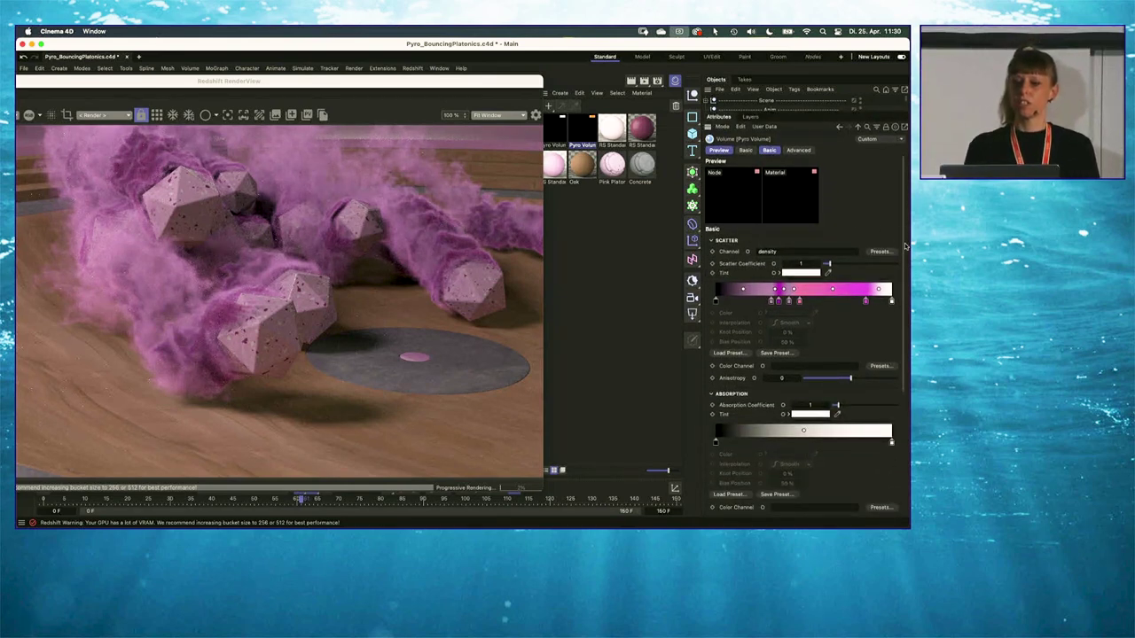
scroll(899, 264, down, 1)
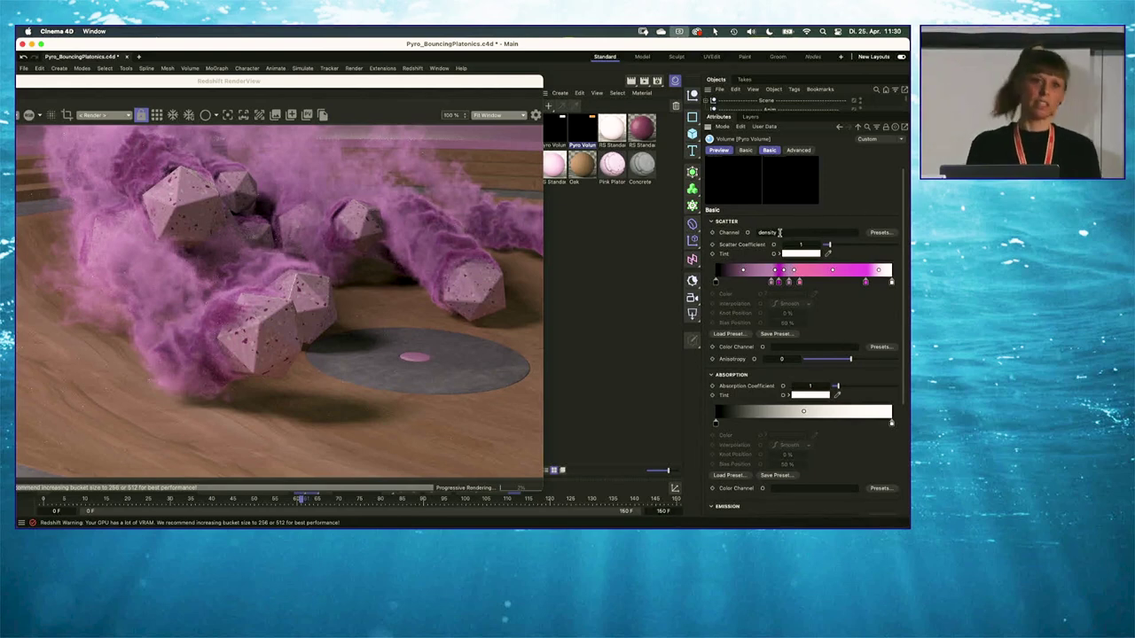
scroll(897, 223, down, 5)
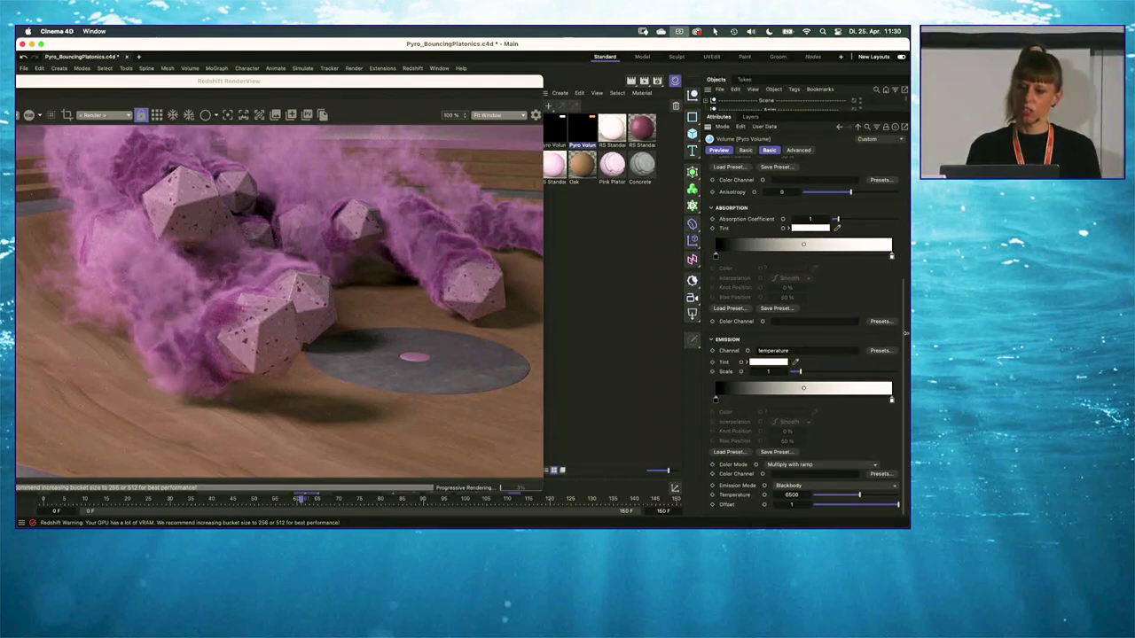
scroll(899, 333, up, 5)
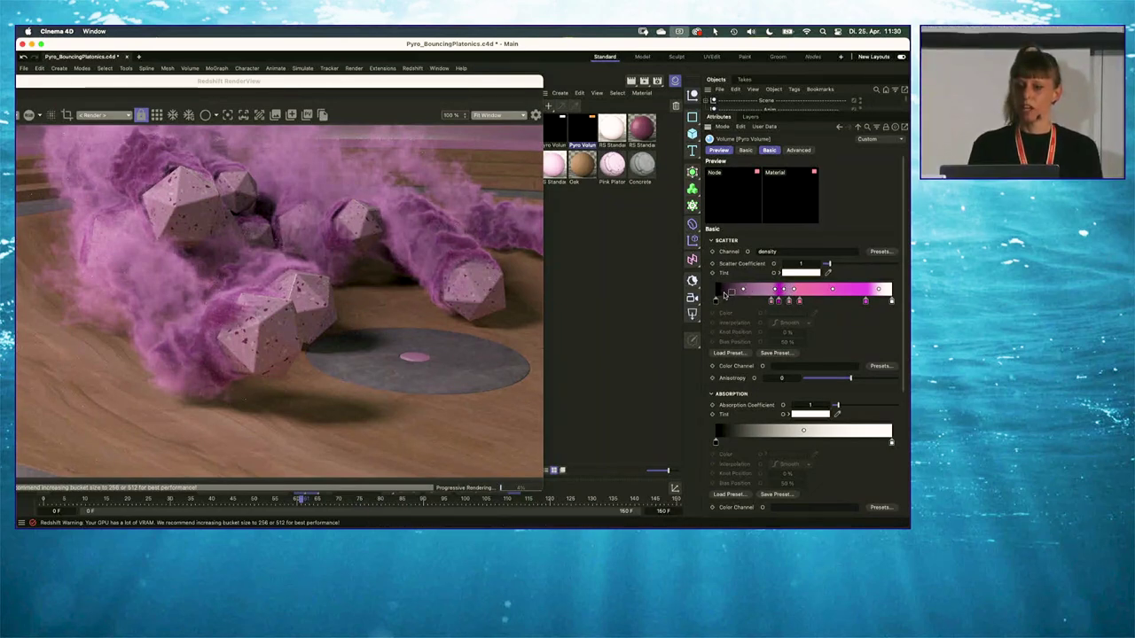
- Try deleting the black start knot of the scatter gradient and check the smoke render
click(717, 299)
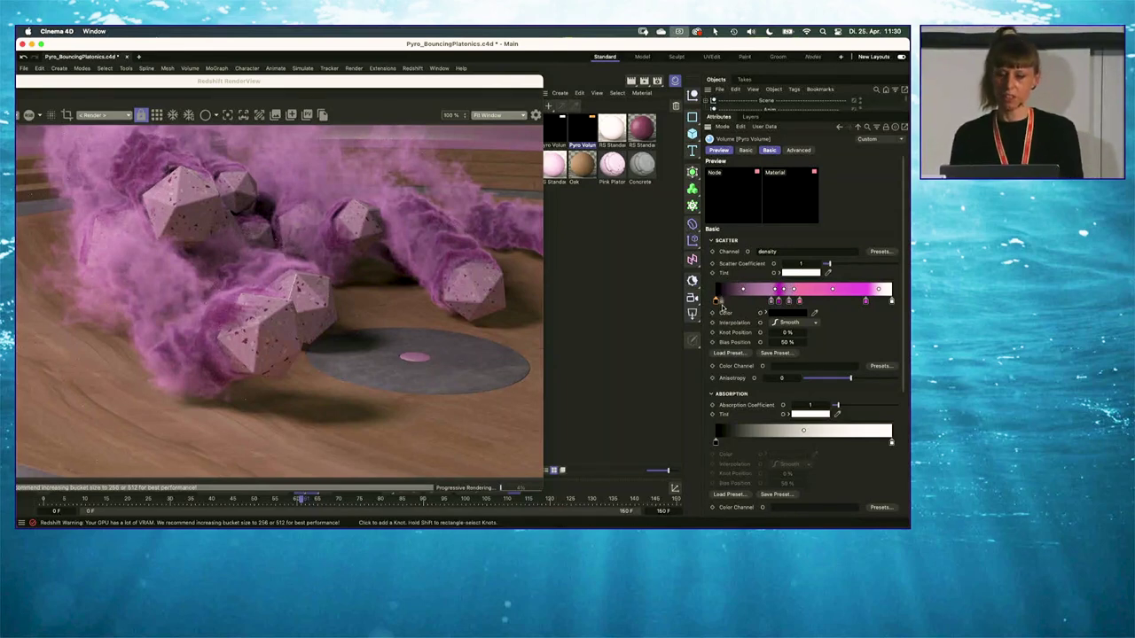
key(Delete)
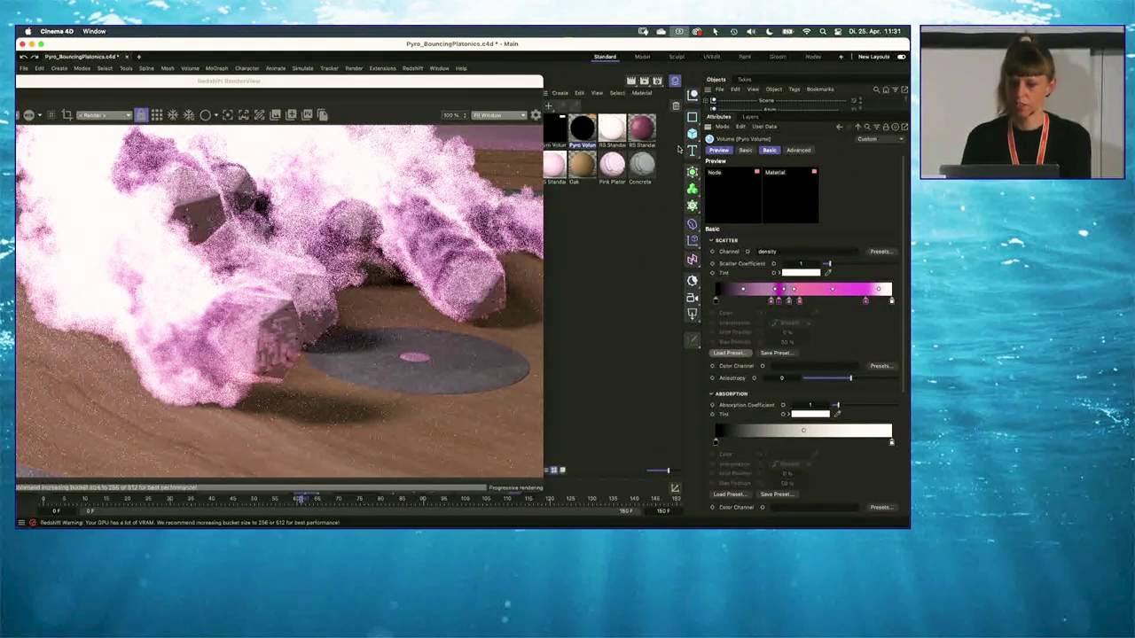
drag(442, 78, 596, 115)
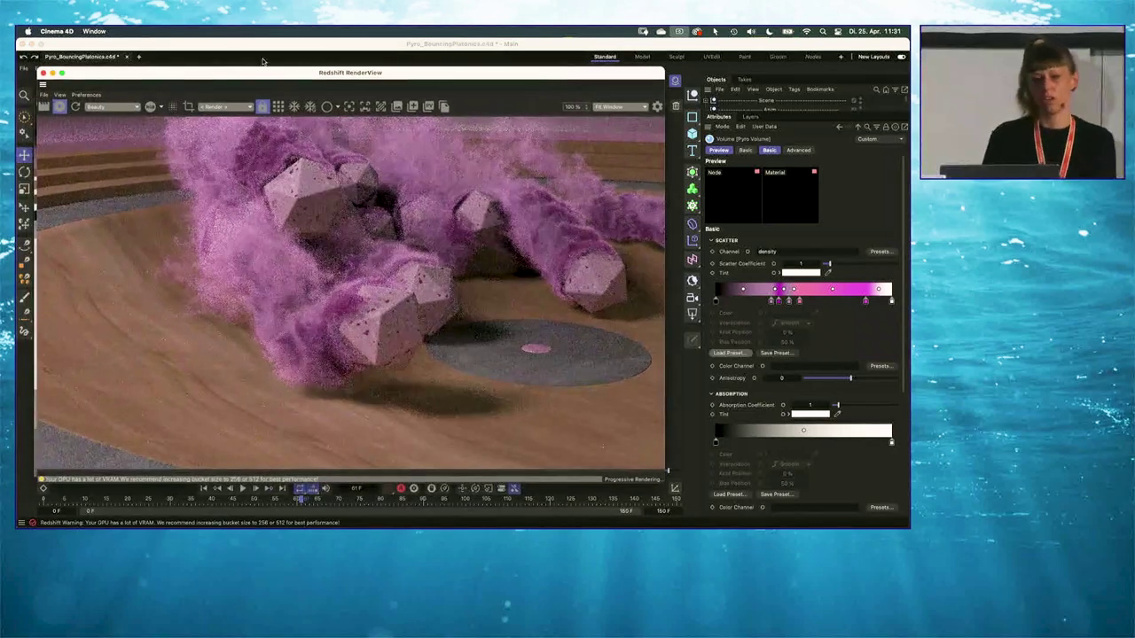
- Close the RenderView and the Pyro_BouncingPlatonics project, going back to an empty untitled project
drag(73, 77, 76, 86)
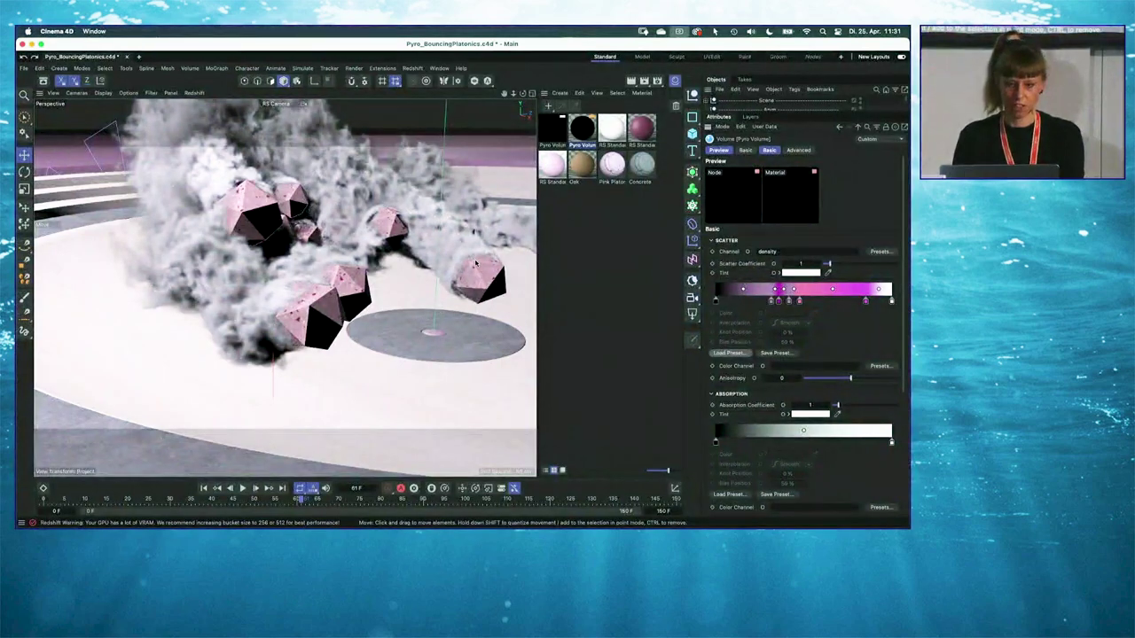
key(super+q)
click(462, 251)
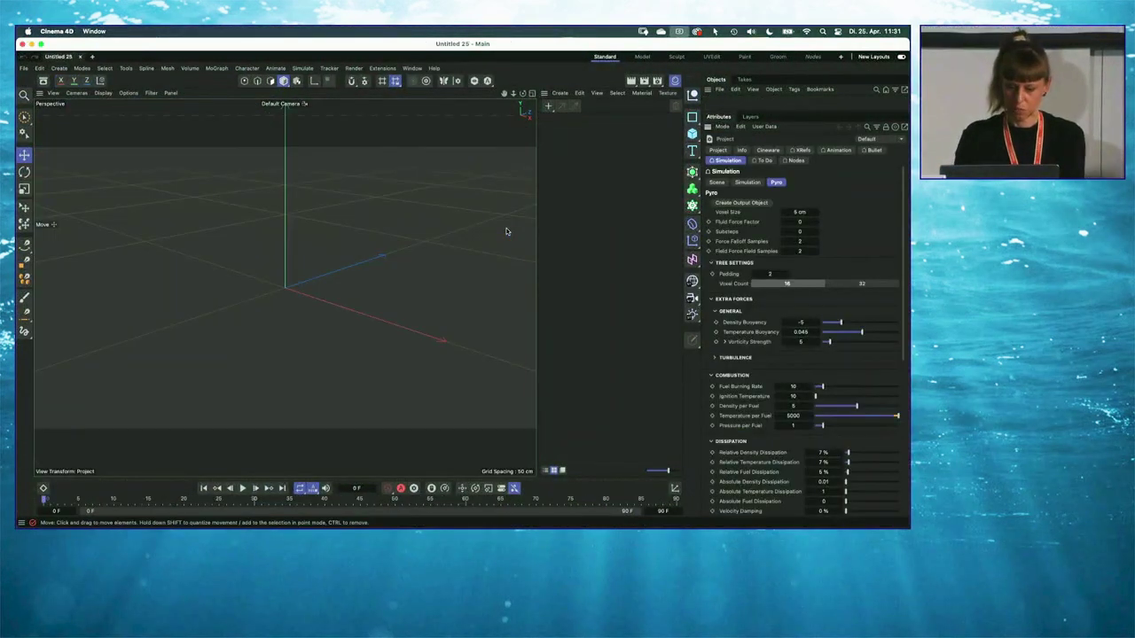
- Open the Pyro_FlamyRopes.c4d project from its own project folder
key(super+o)
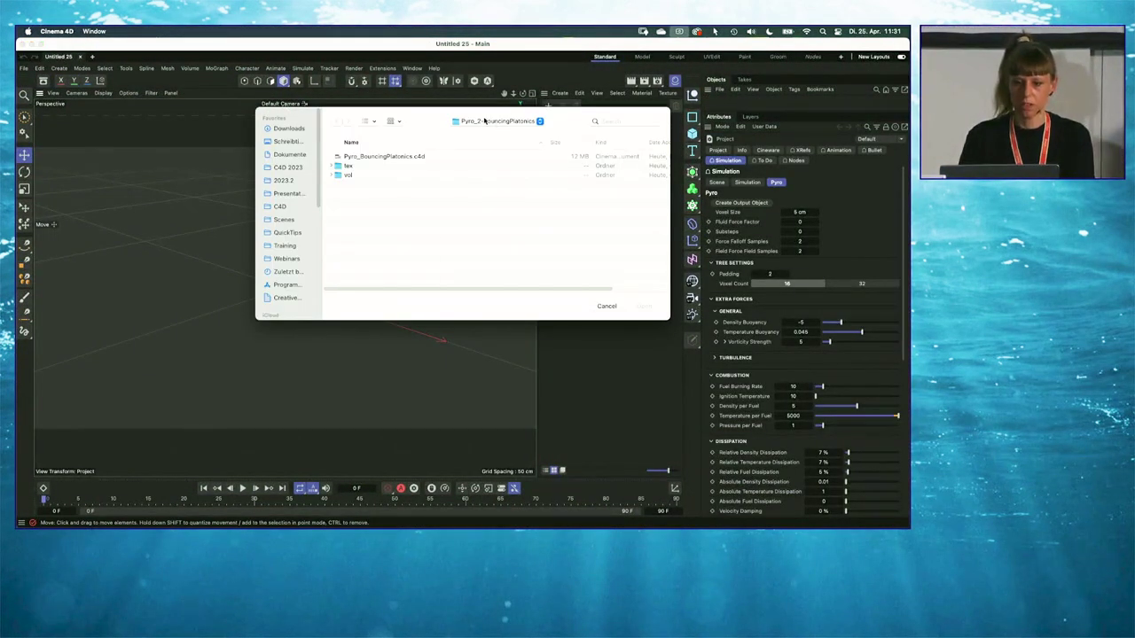
click(480, 121)
click(483, 133)
click(390, 175)
double_click(390, 175)
double_click(372, 157)
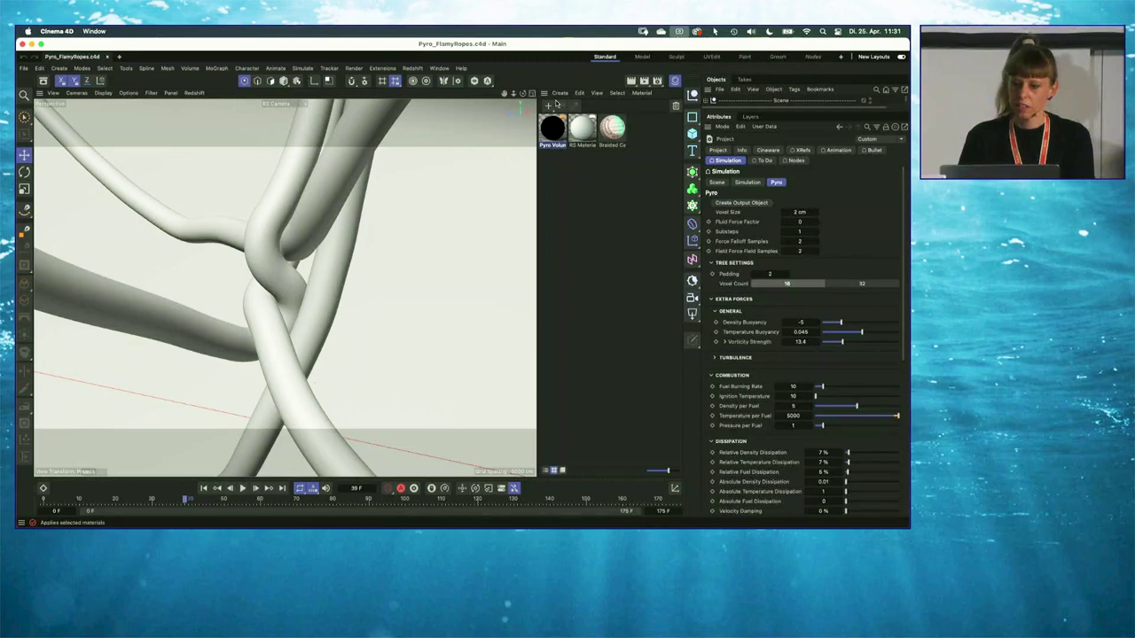
- Enlarge the viewport and the object list, select the Rope 4 null and scrub through the rope animation
drag(538, 122, 614, 122)
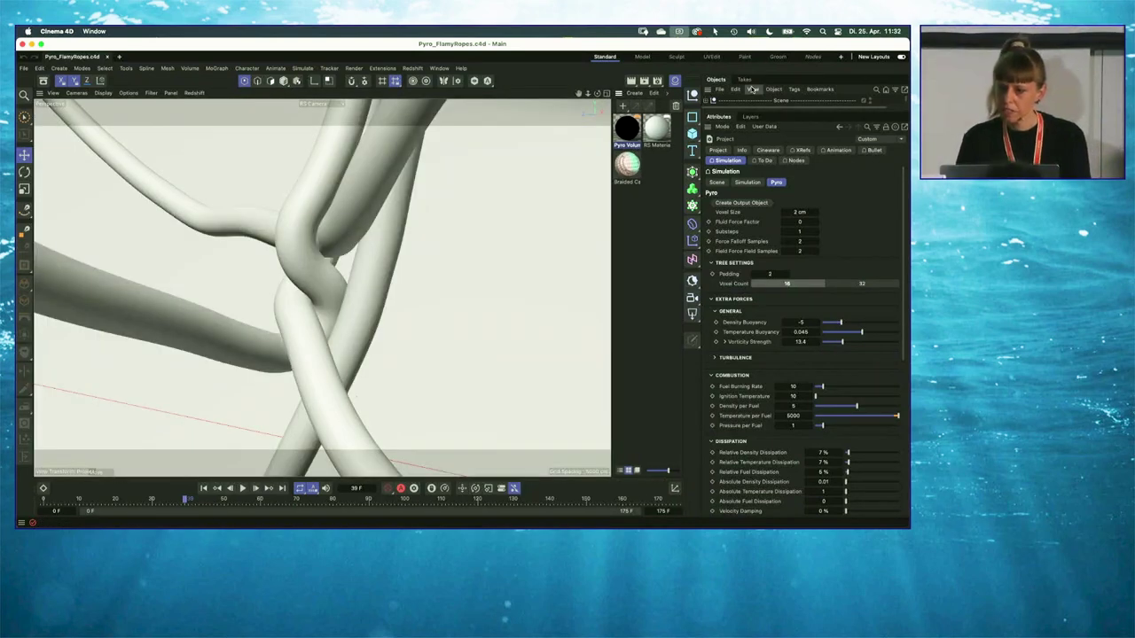
click(821, 110)
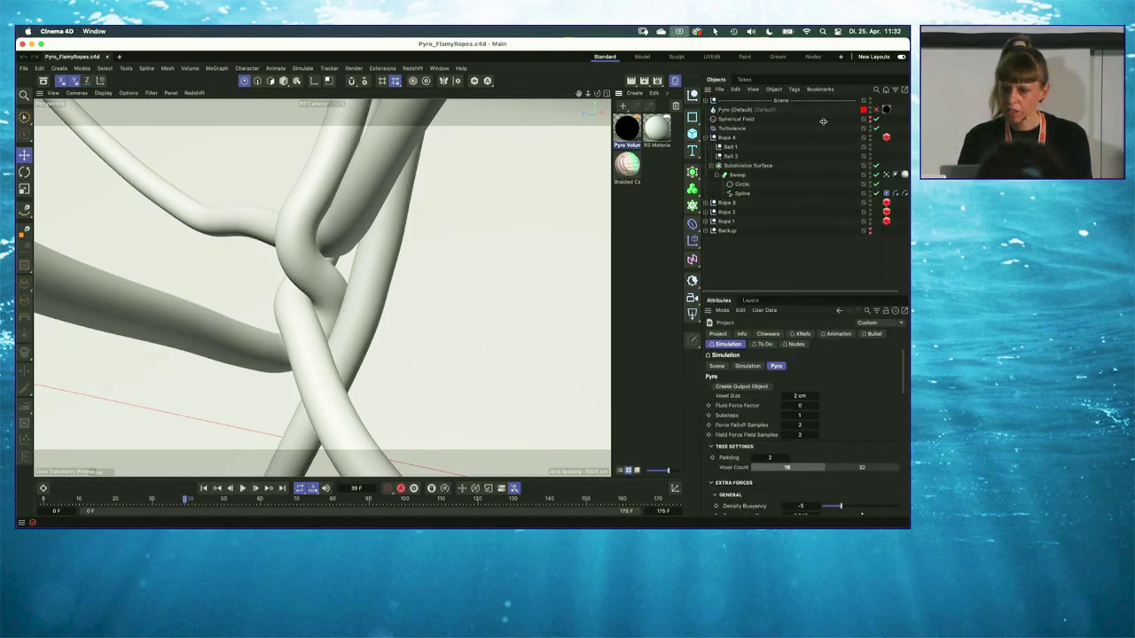
click(727, 139)
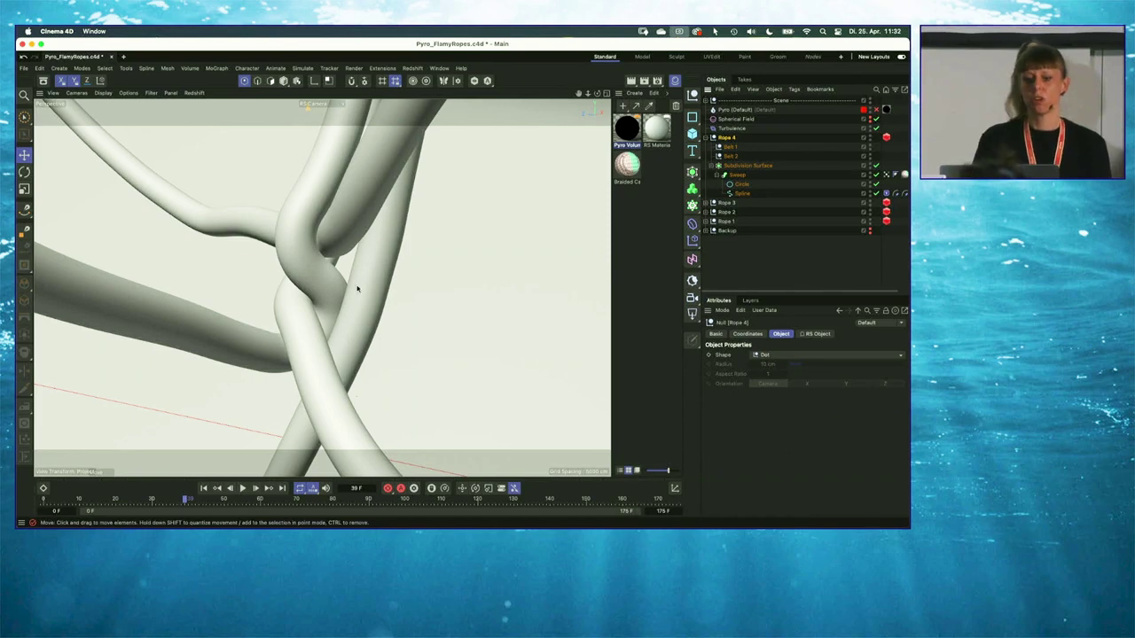
mouse_move(188, 499)
mouse_down()
mouse_move(470, 499)
mouse_move(210, 499)
mouse_up()
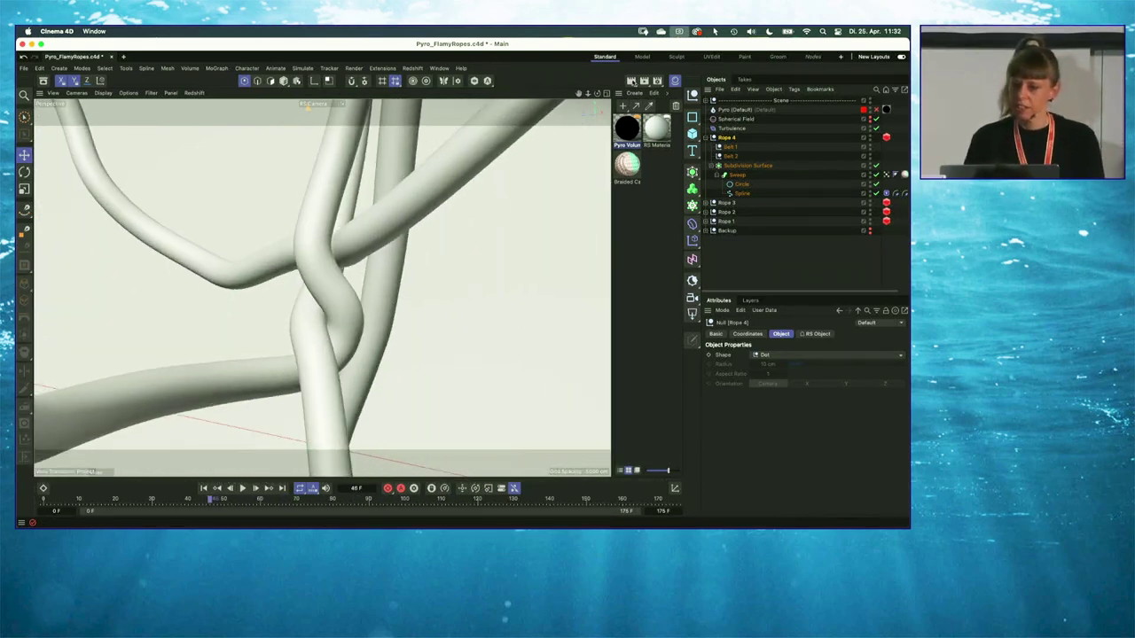
- Examine the Vertex Map tag on Rope 4's Sweep and its Spherical Field while scrubbing further through the animation
click(740, 166)
click(737, 185)
click(885, 175)
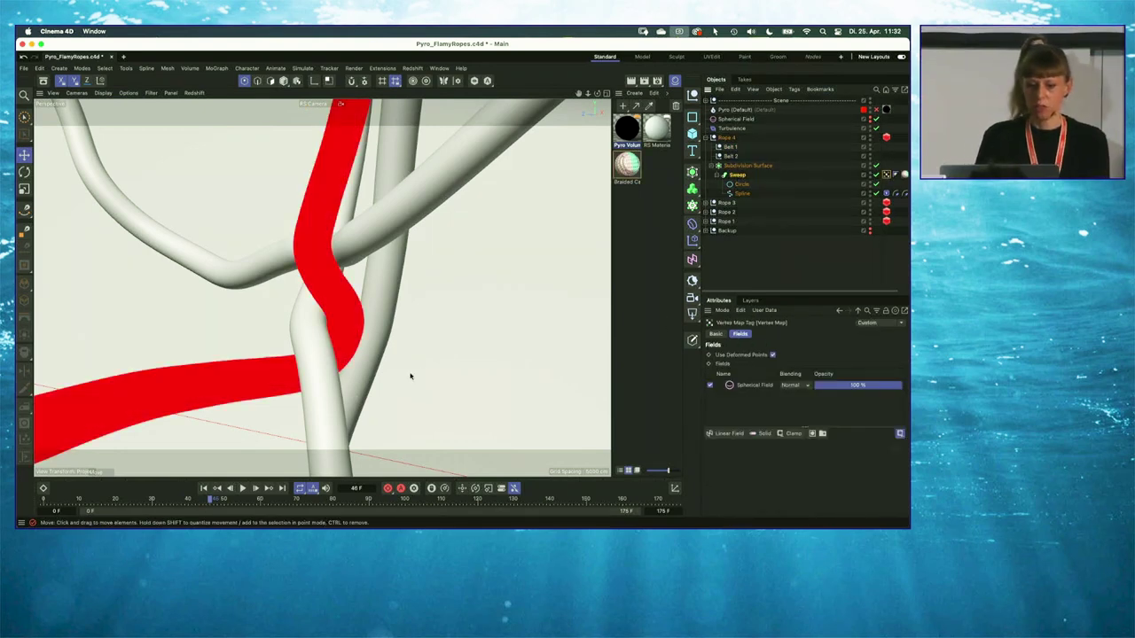
drag(212, 499, 291, 499)
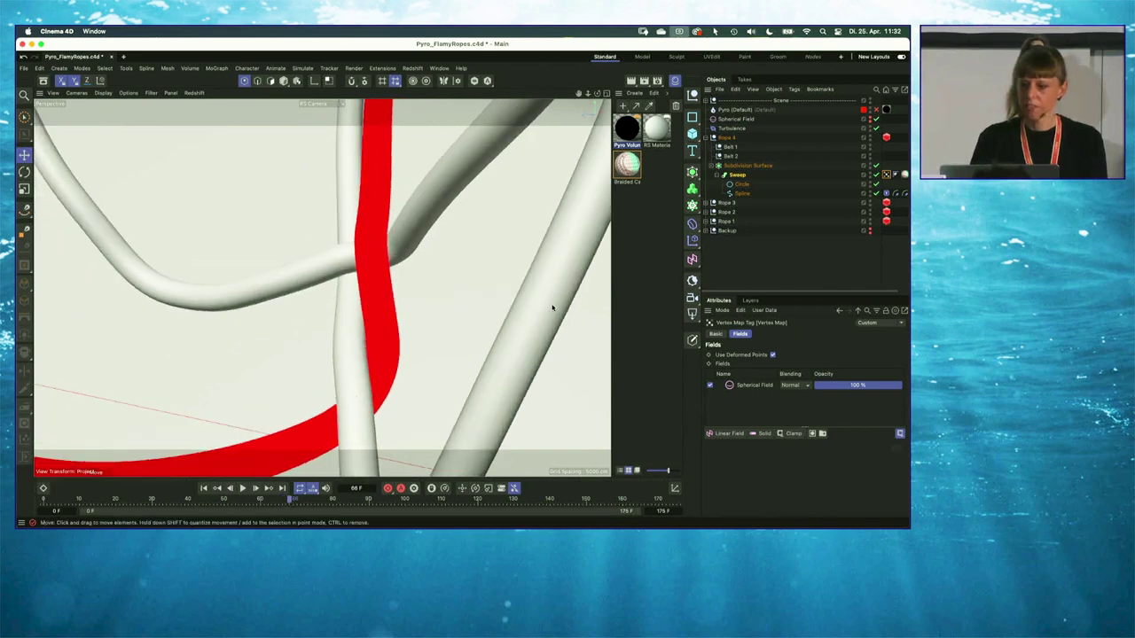
click(735, 120)
drag(292, 500, 376, 499)
- Check the Pyro output object's layer, enable the object and scrub the burning rope to frame 122
click(786, 104)
click(762, 109)
click(750, 300)
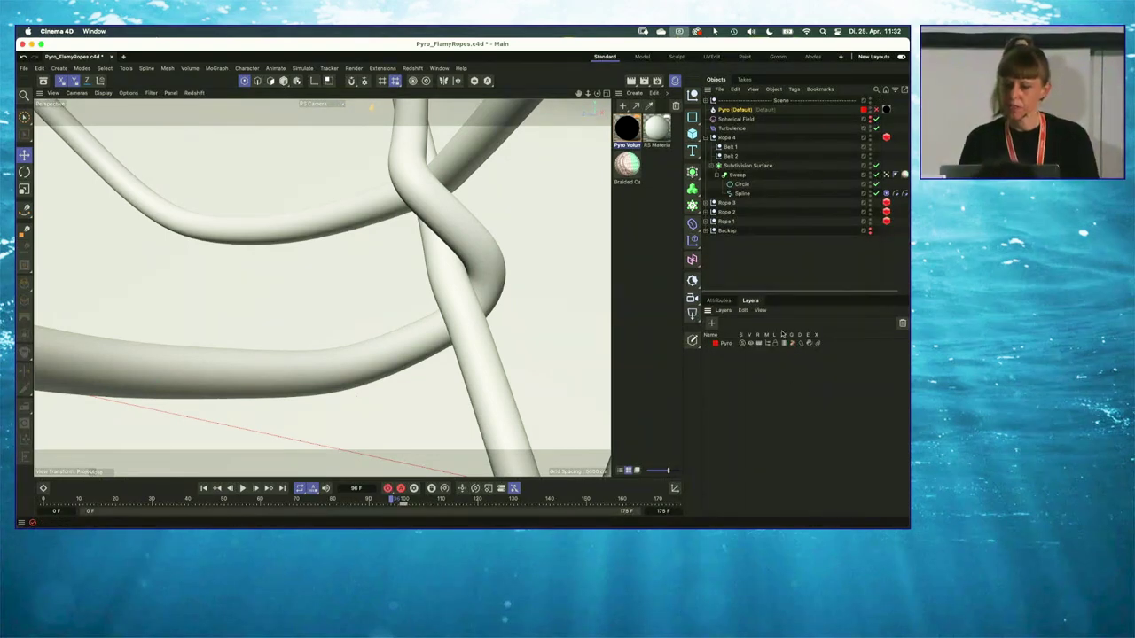
click(732, 260)
drag(390, 499, 469, 500)
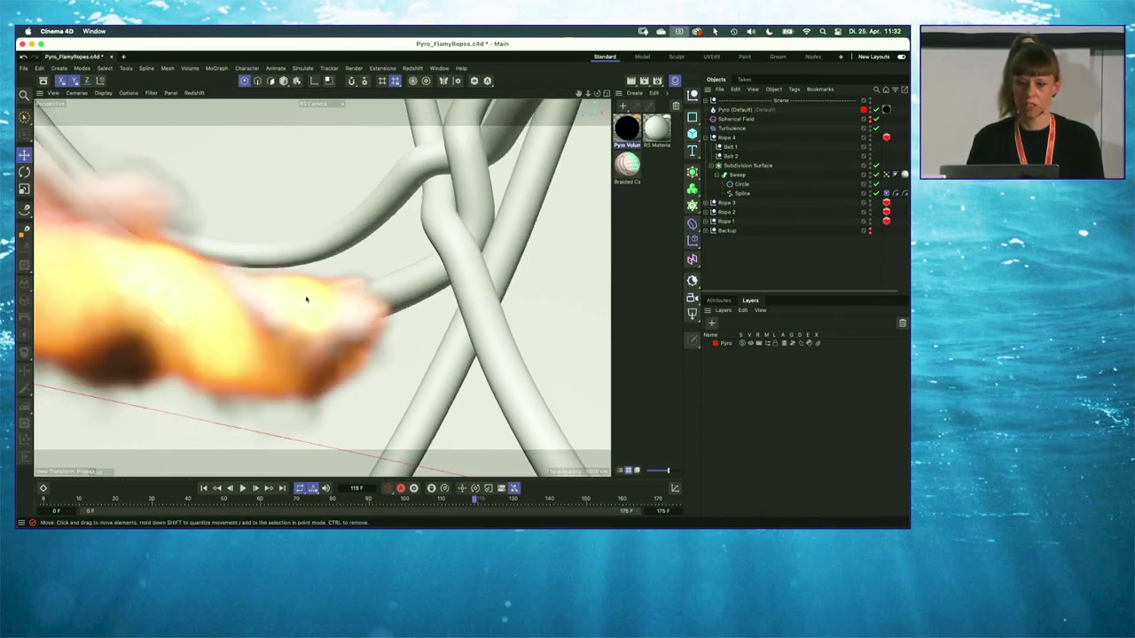
drag(470, 501, 483, 500)
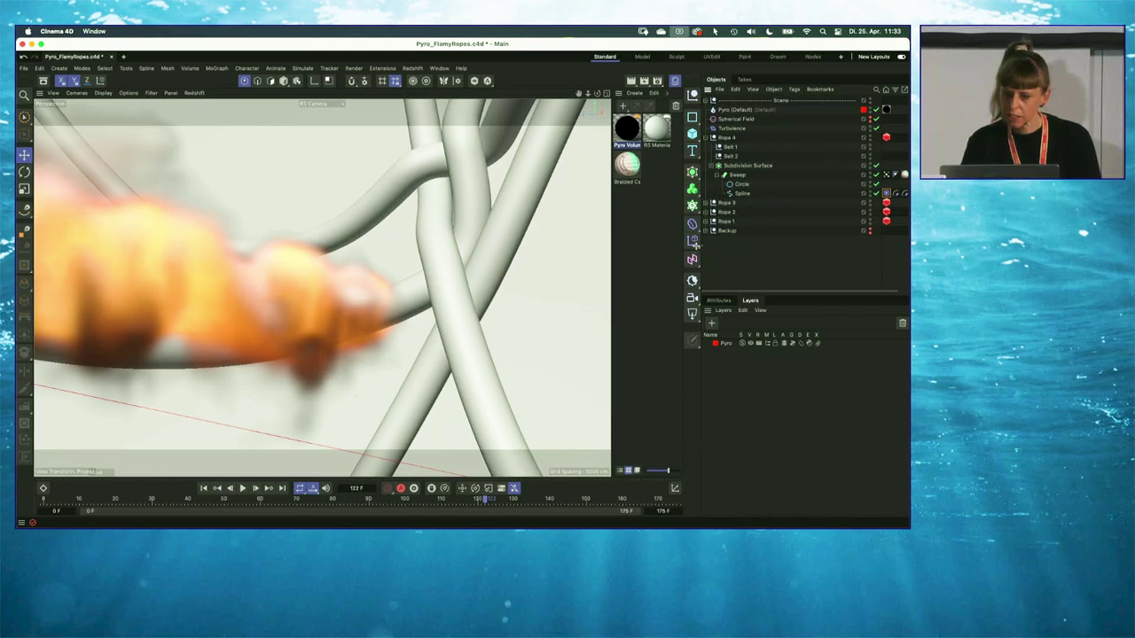
- Enlarge the attribute area and review the Pyro Emitter tag's density, temperature, velocity and noise settings on Rope 4's Sweep
drag(700, 251, 670, 253)
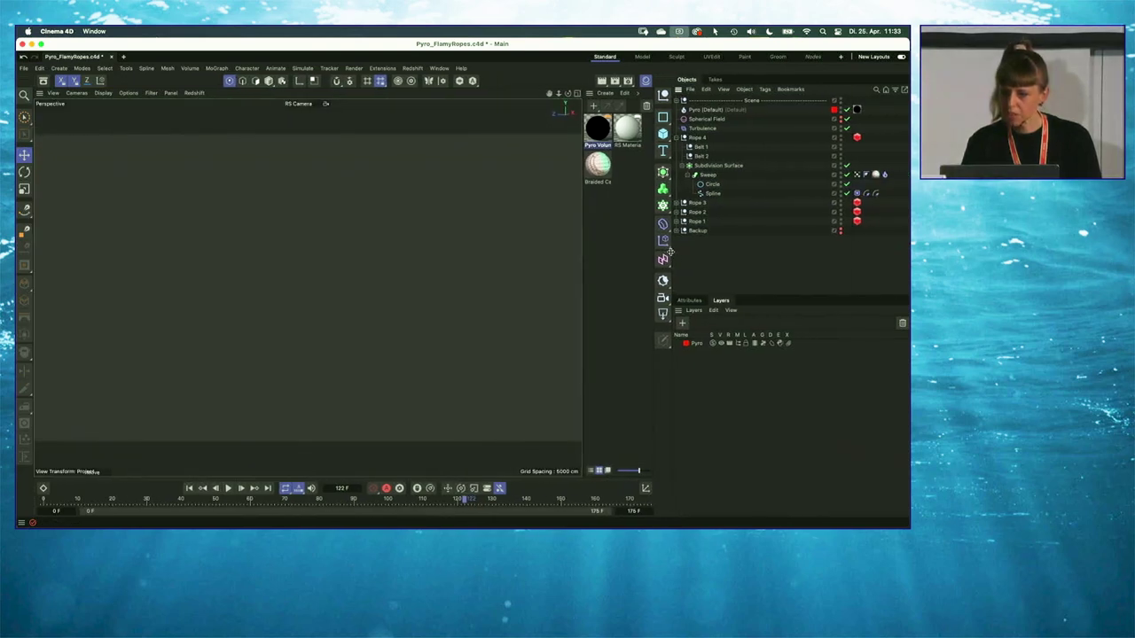
click(691, 300)
drag(772, 296, 774, 177)
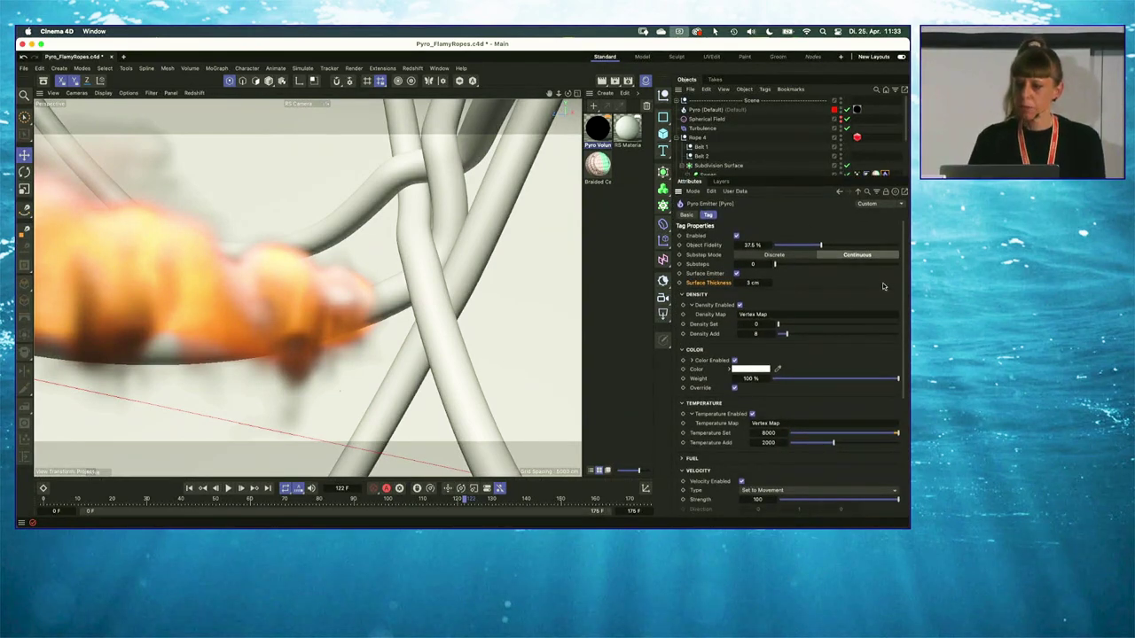
scroll(890, 372, down, 5)
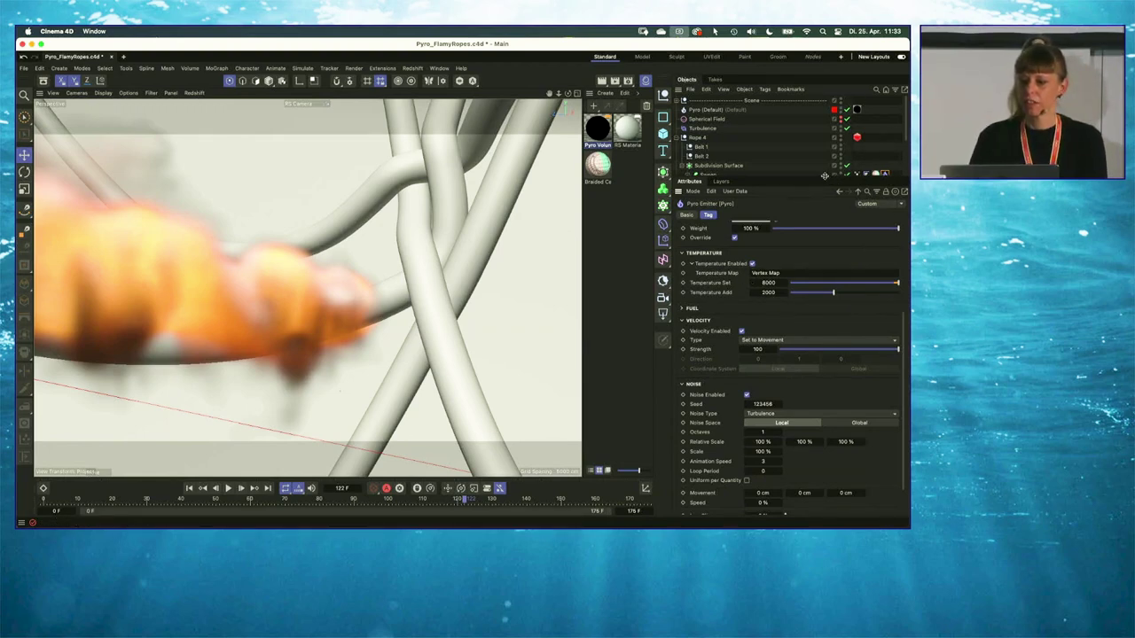
drag(823, 174, 824, 245)
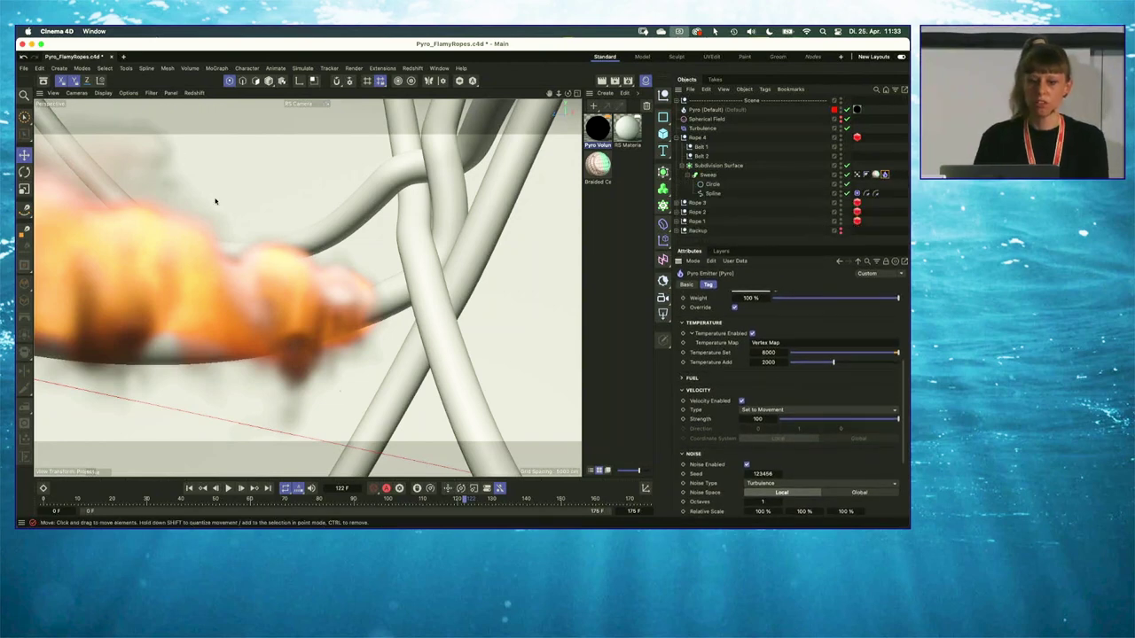
click(840, 165)
click(884, 174)
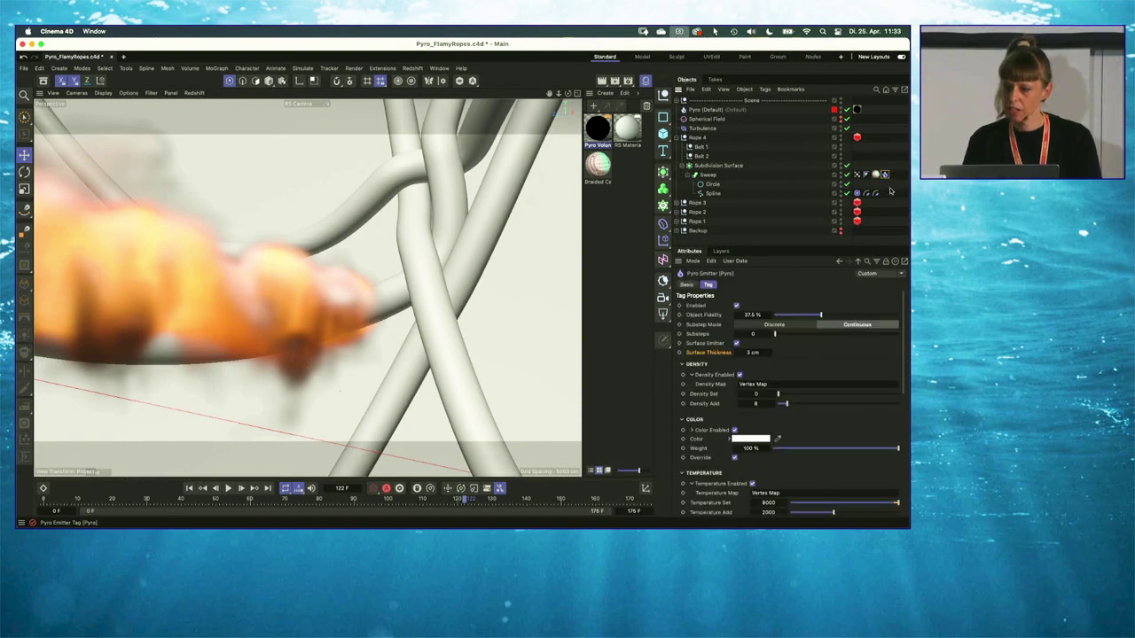
- Review the Pyro output object's scene settings, exported channels and cache file path
click(707, 109)
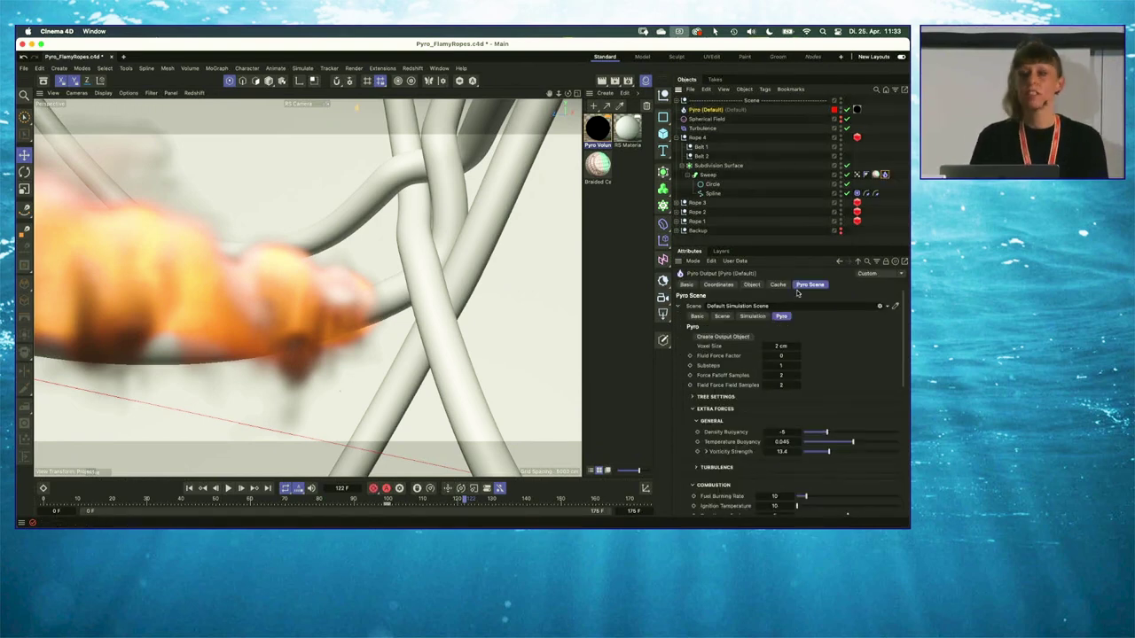
click(751, 286)
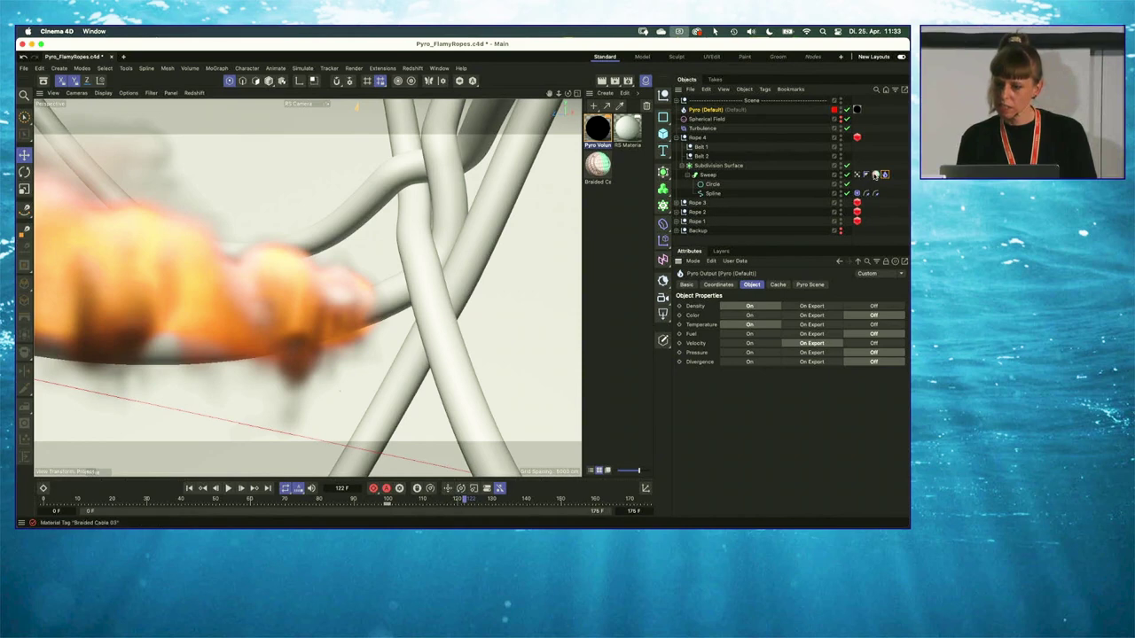
click(777, 284)
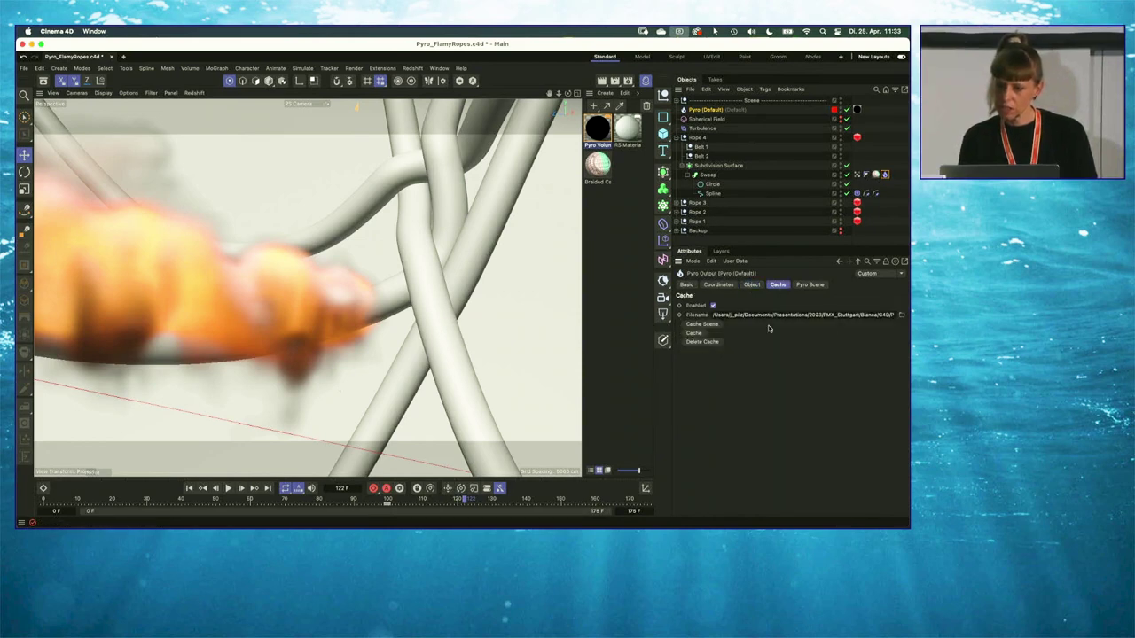
drag(732, 317, 906, 316)
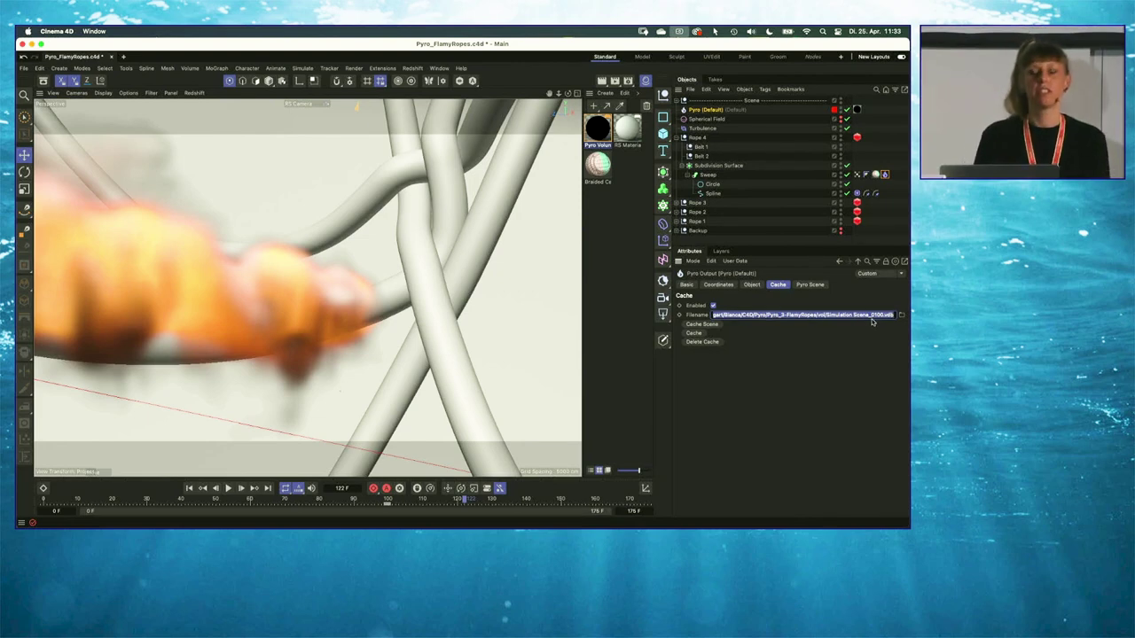
click(705, 109)
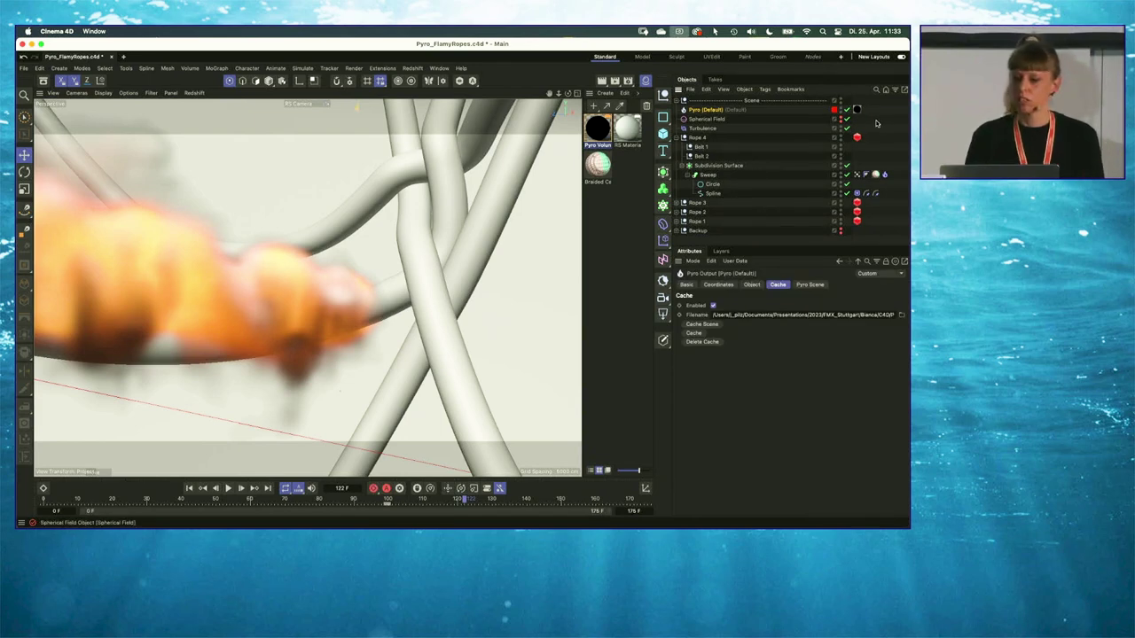
- Scrub the burning rope to frame 120, open the Redshift RenderView and start rendering the frame
click(464, 400)
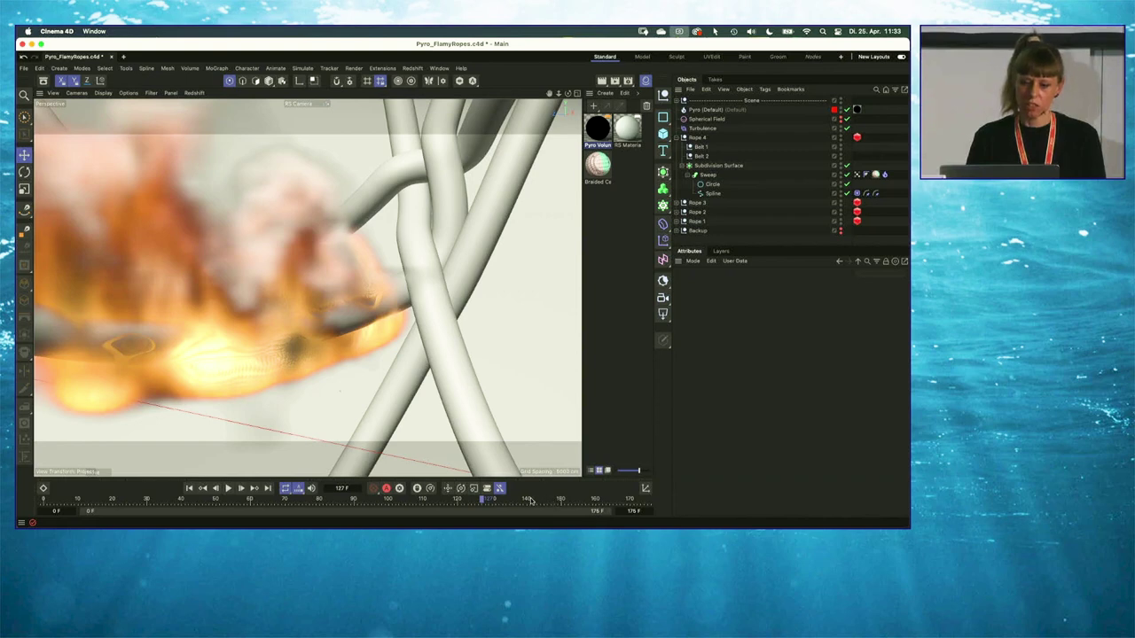
click(455, 500)
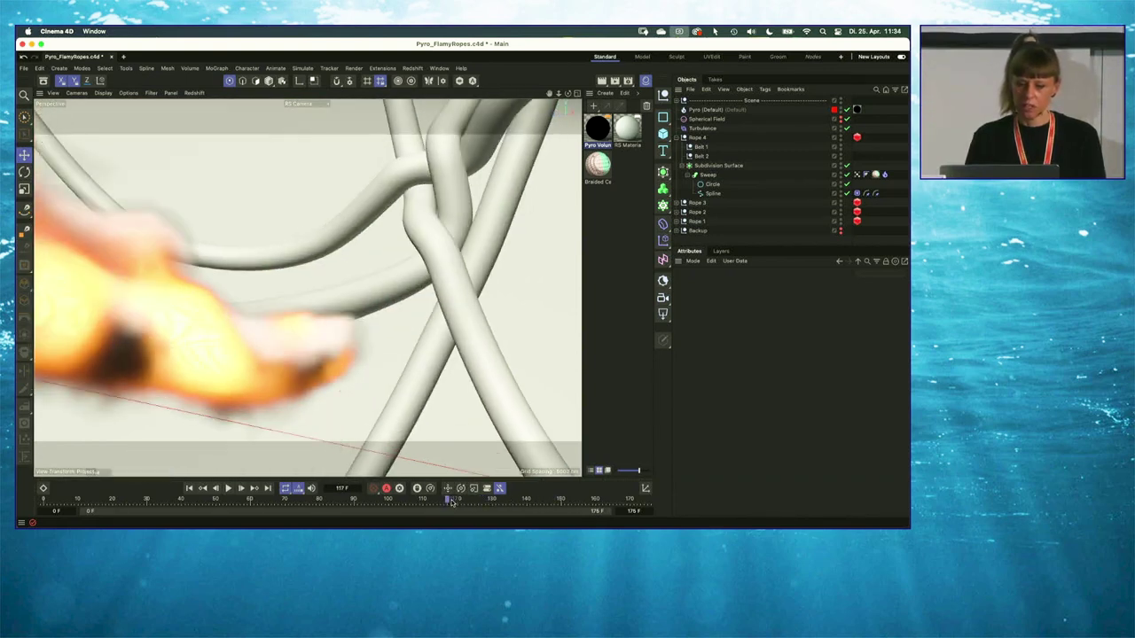
click(597, 129)
click(412, 68)
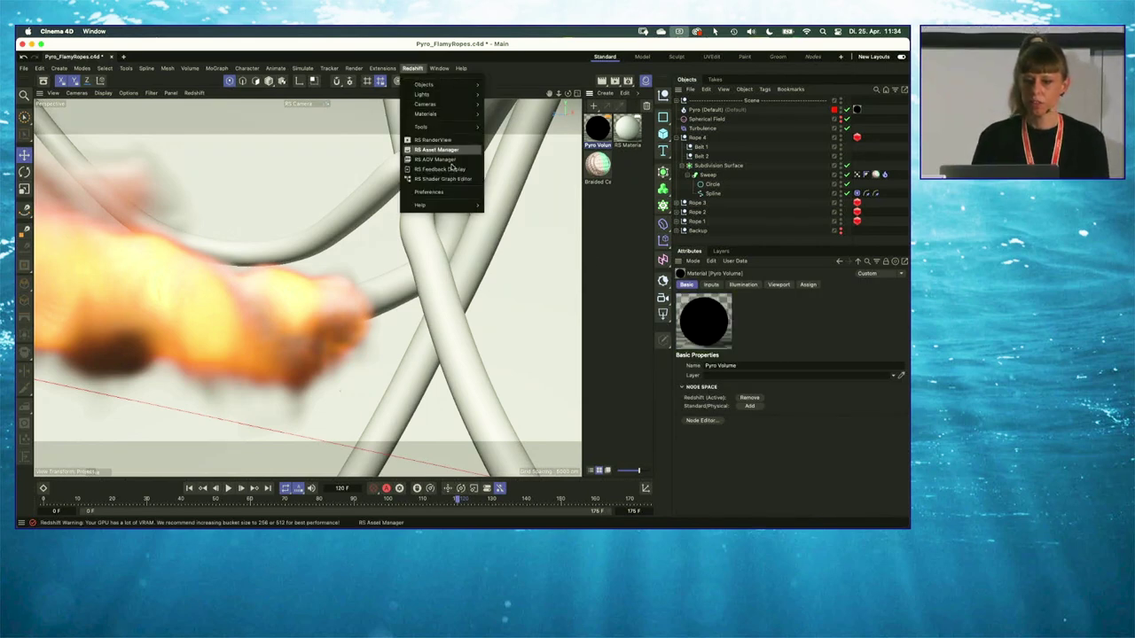
click(443, 142)
drag(552, 115, 362, 70)
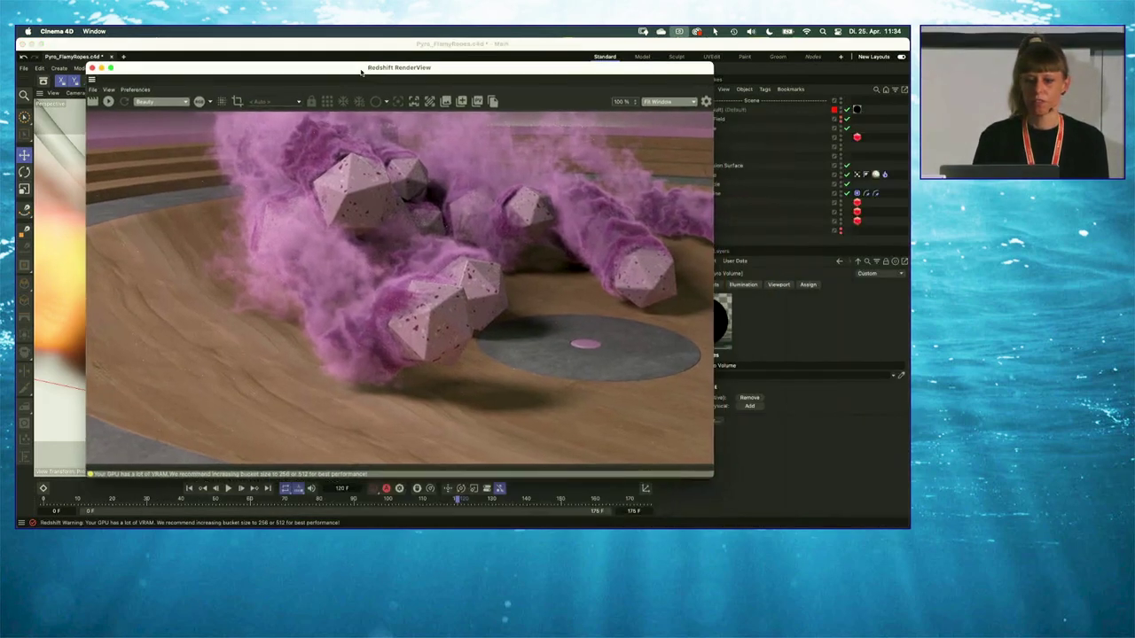
click(126, 103)
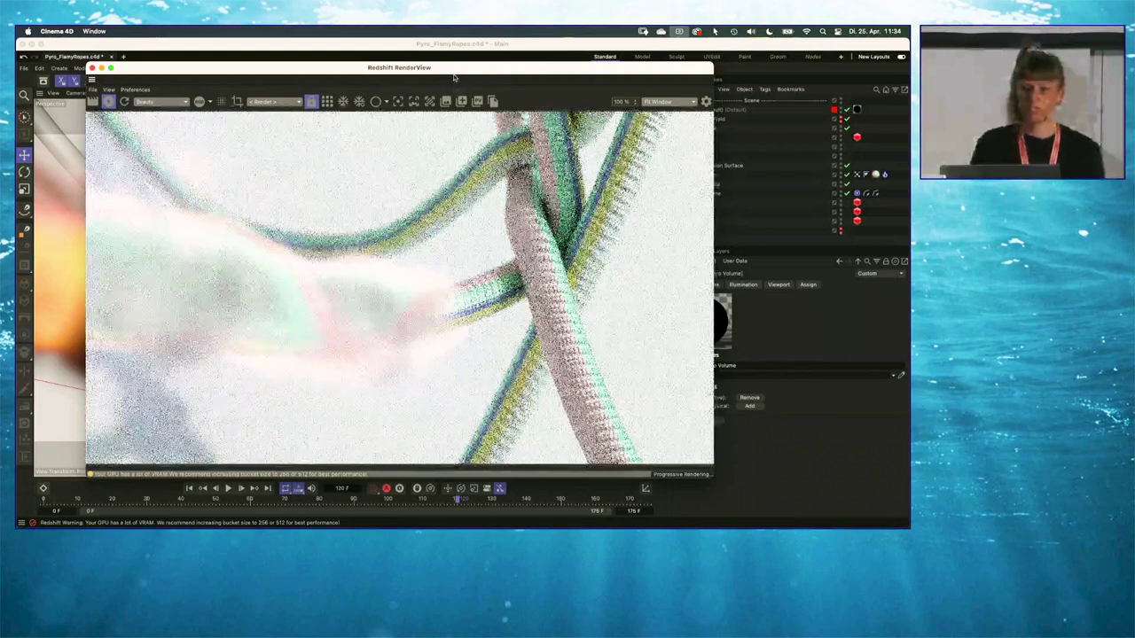
- Open the Pyro Volume material's volume node in the enlarged attribute area and review its scatter, absorption and emission settings
drag(453, 78, 397, 142)
click(597, 126)
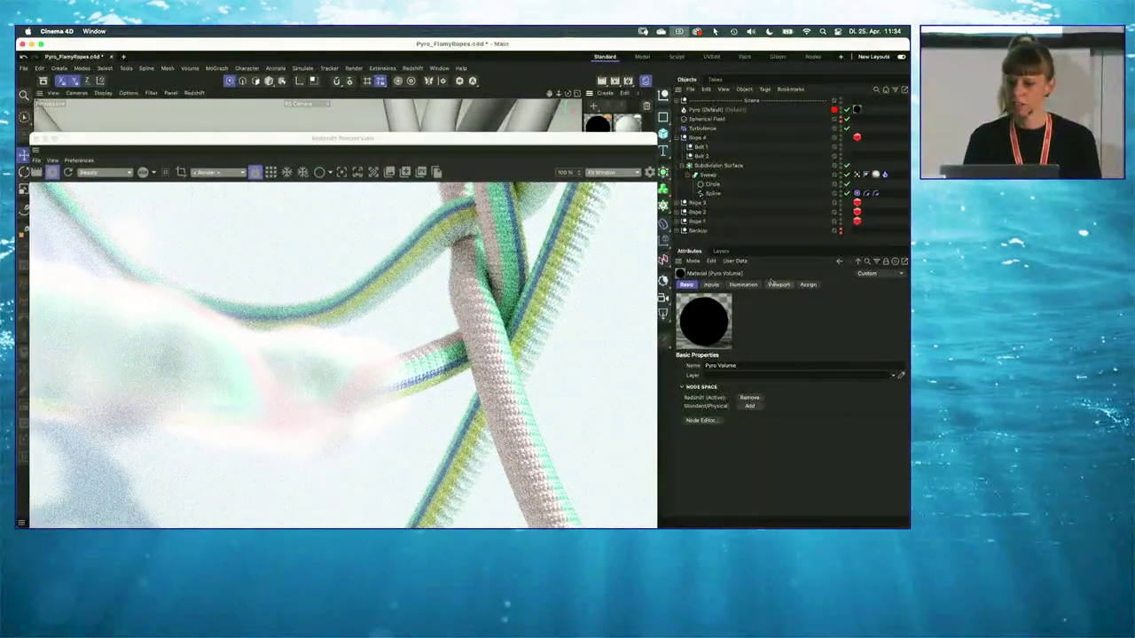
click(702, 420)
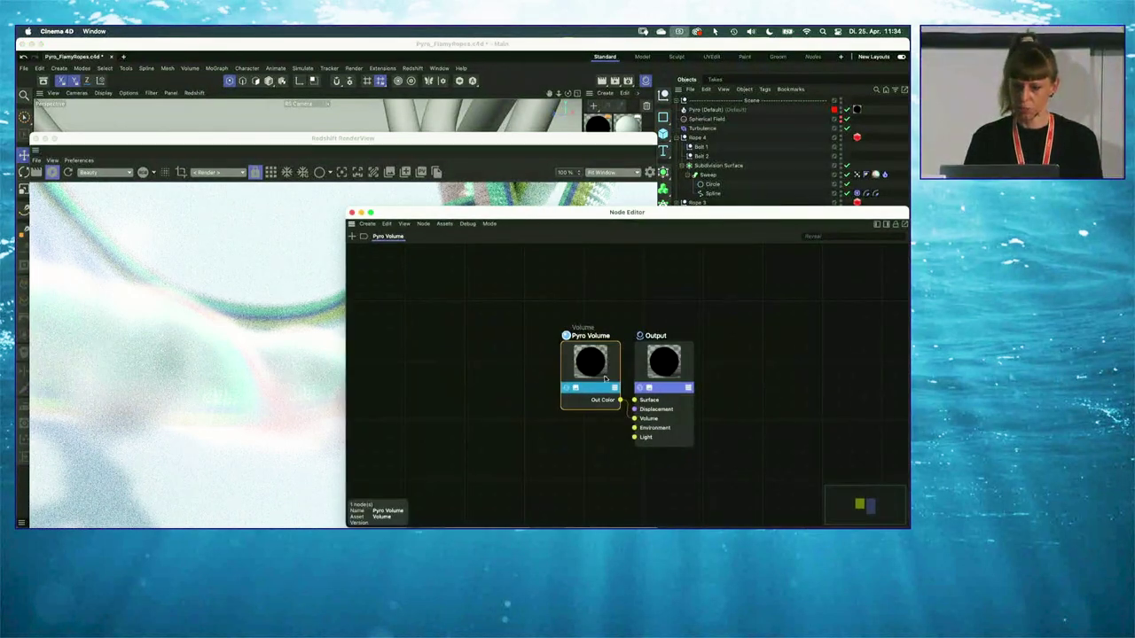
click(361, 214)
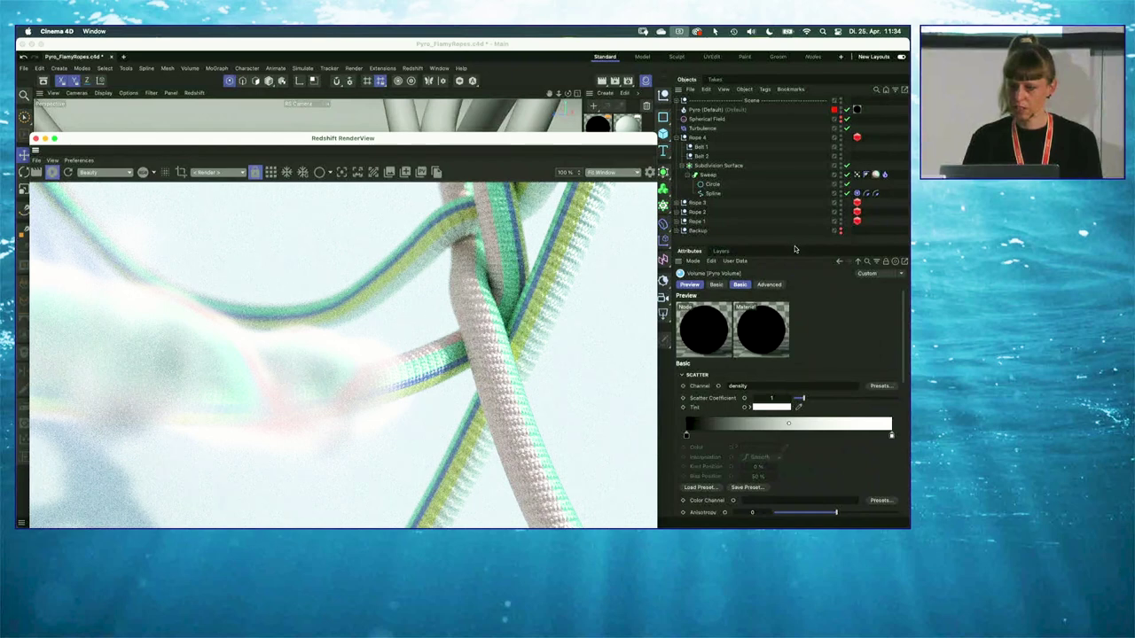
drag(794, 248, 796, 114)
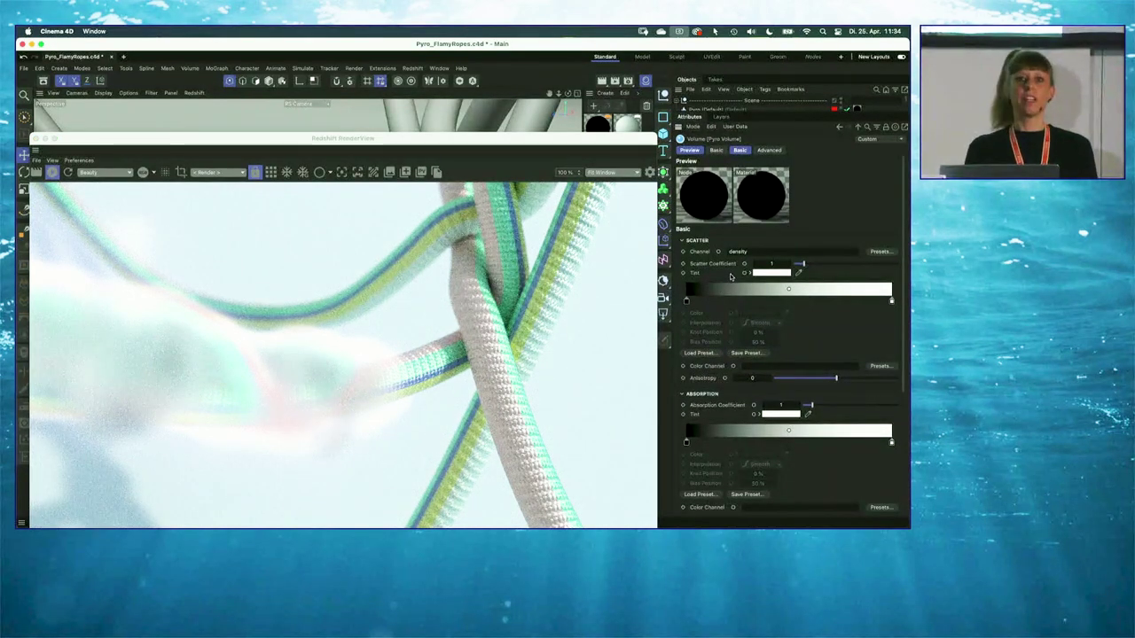
scroll(897, 266, down, 5)
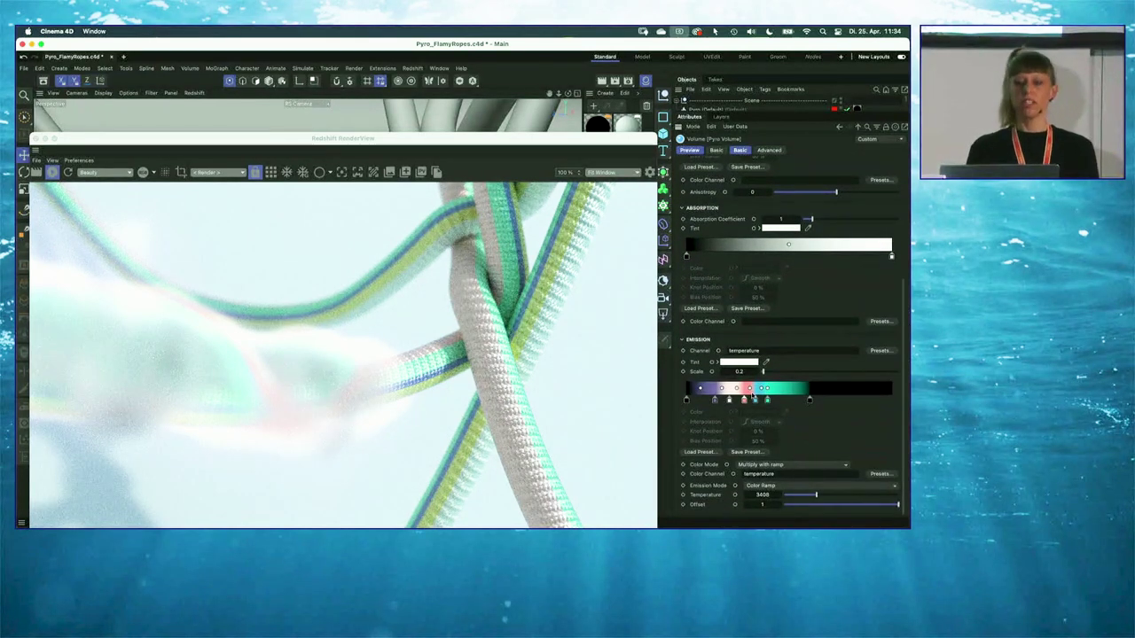
- Reposition the RenderView beside the volume settings and delete the black end knot of the emission gradient
drag(487, 141, 507, 91)
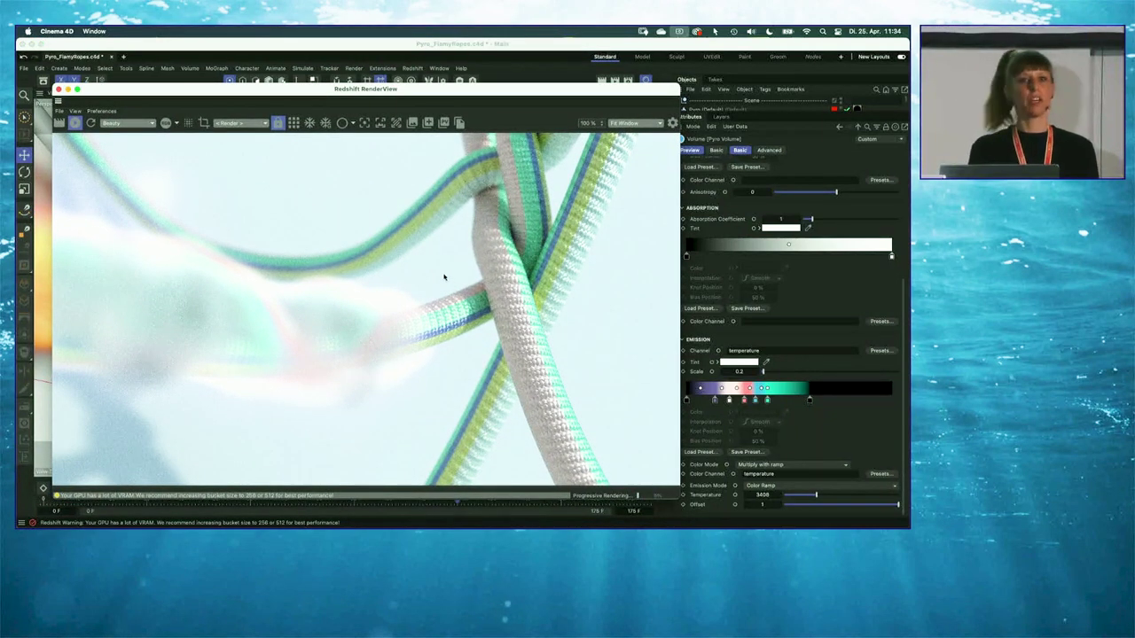
drag(487, 89, 469, 83)
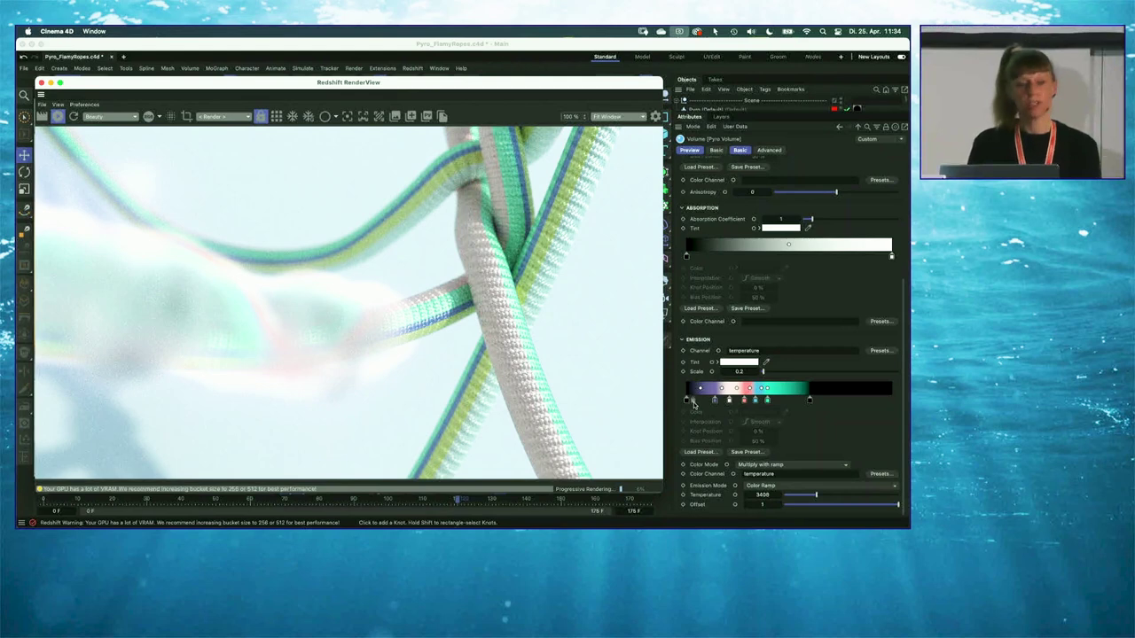
click(807, 400)
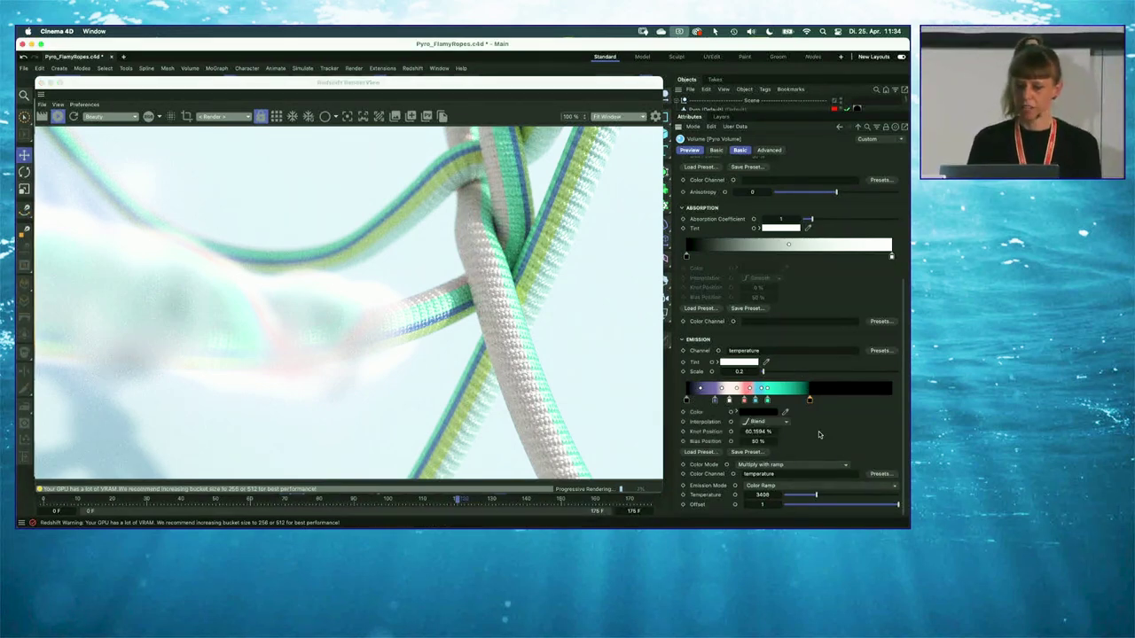
key(Delete)
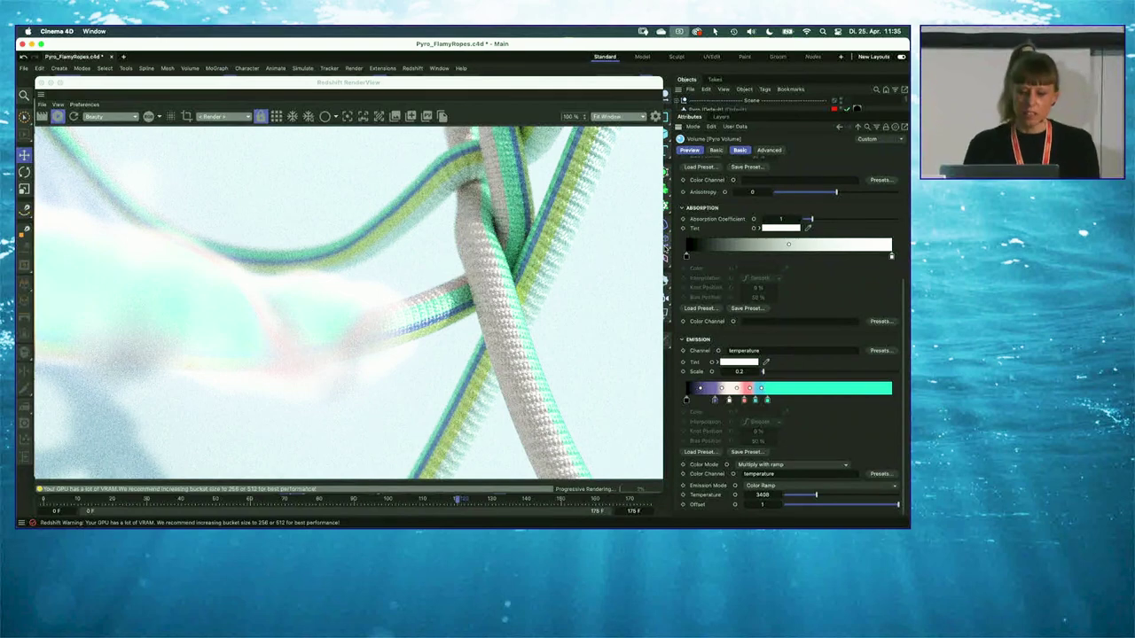
- Undo the deletion of the emission gradient's black end knot and move the RenderView slightly down
key(super+z)
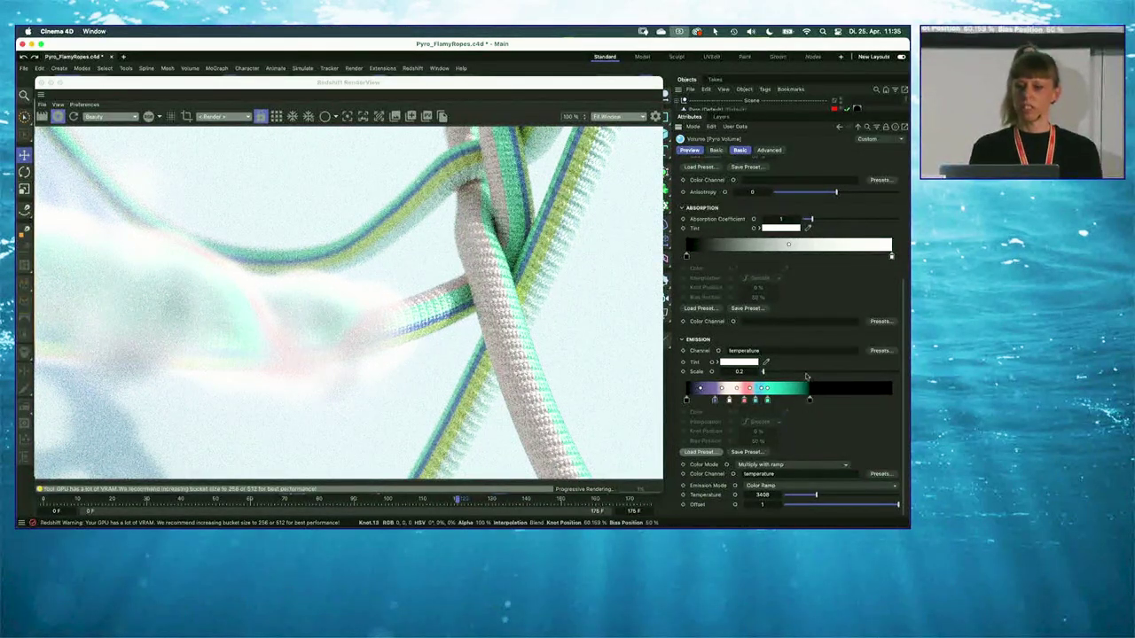
drag(527, 86, 536, 89)
drag(97, 86, 108, 99)
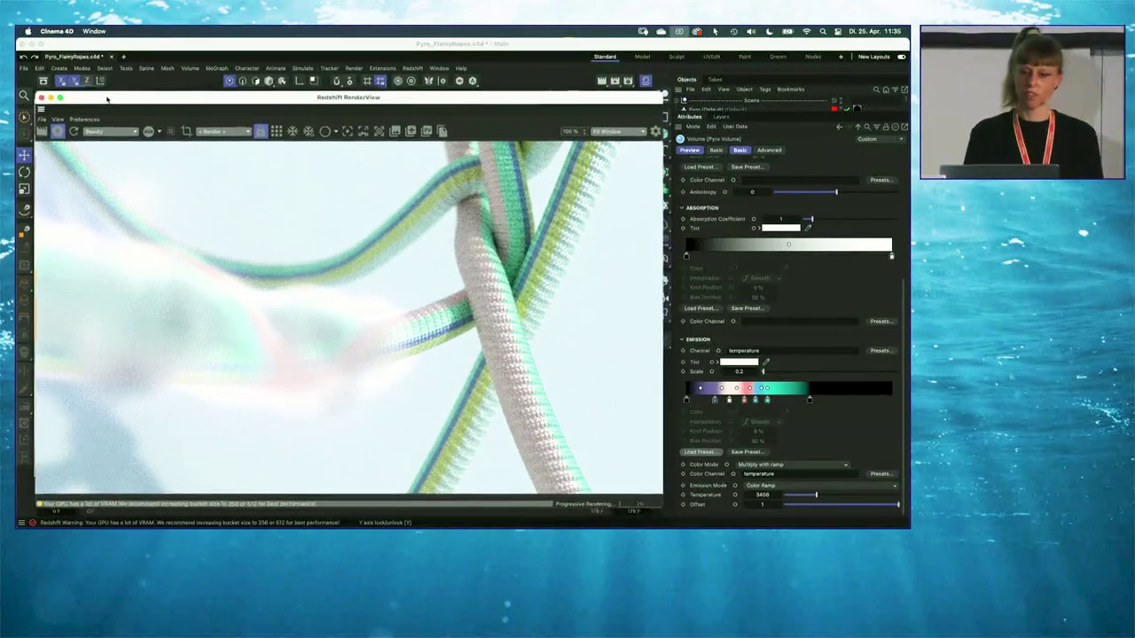
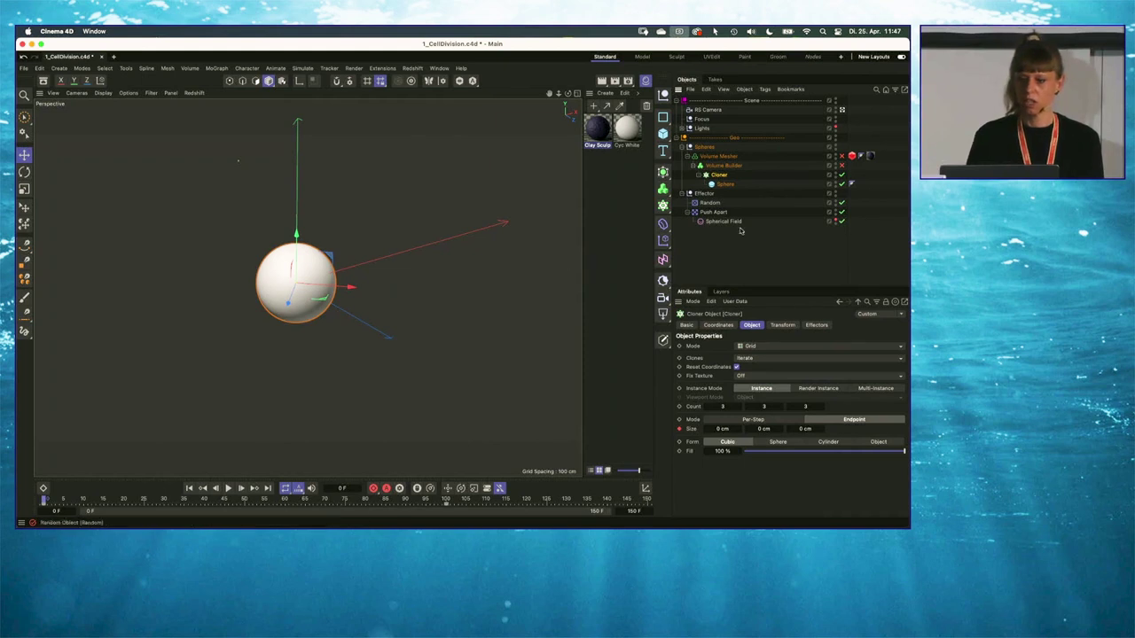
- Scrub the early frames of the cloned spheres' division animation and jump to the last frame, 150
click(86, 498)
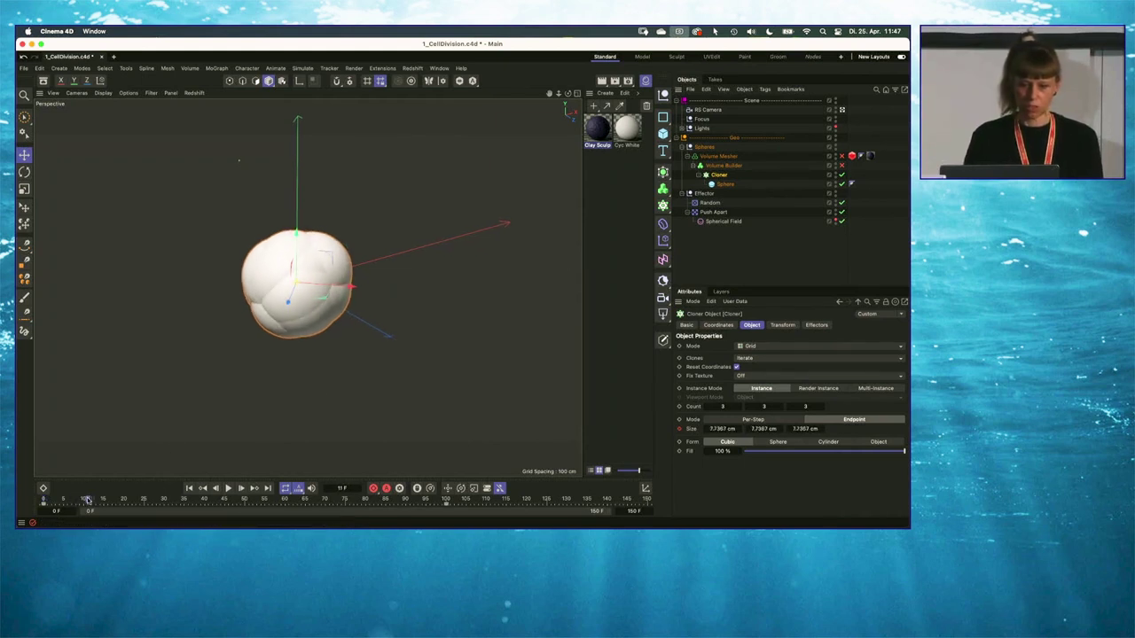
drag(86, 498, 56, 498)
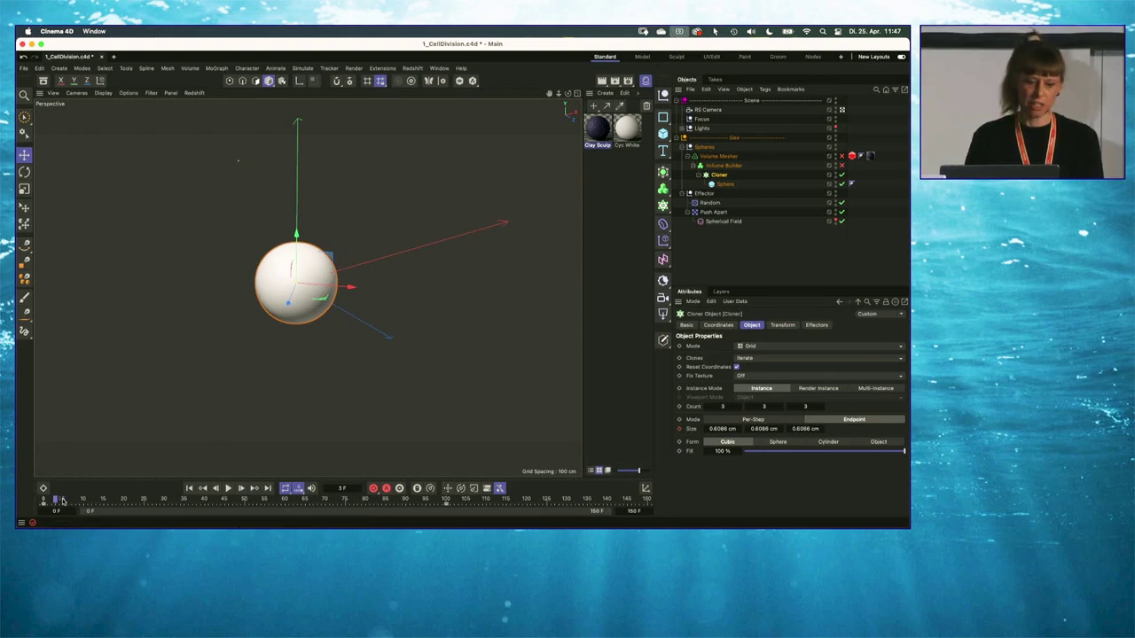
drag(62, 500, 126, 499)
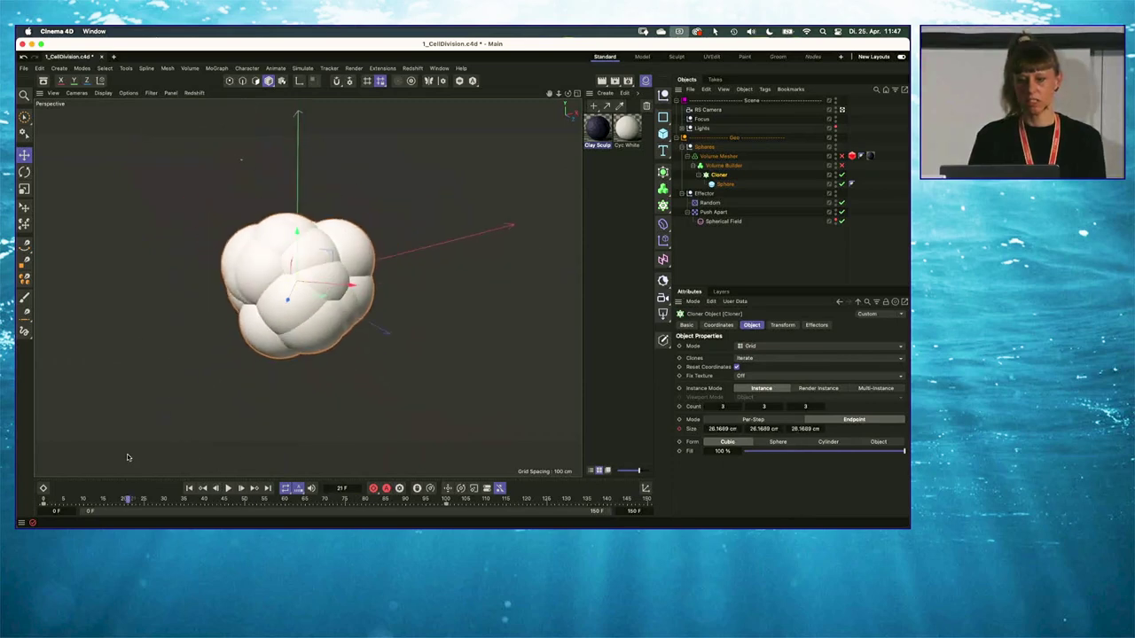
key(shift+g)
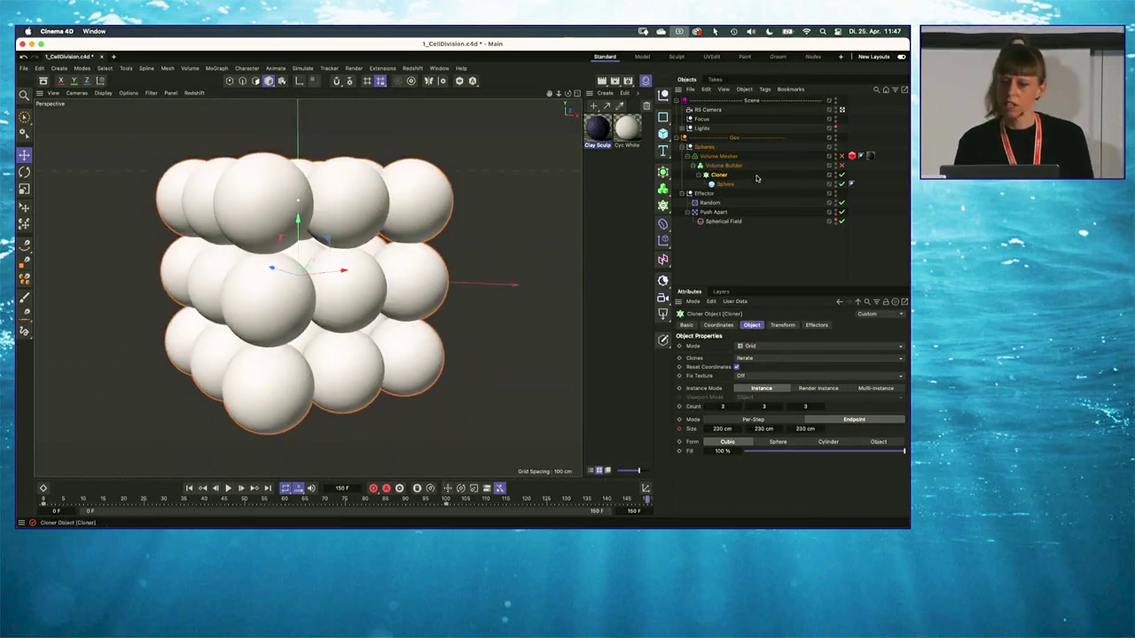
- Inspect the Random effector, the Push Apart effector and its Spherical Field while scrubbing the animation back to frame 0
click(711, 204)
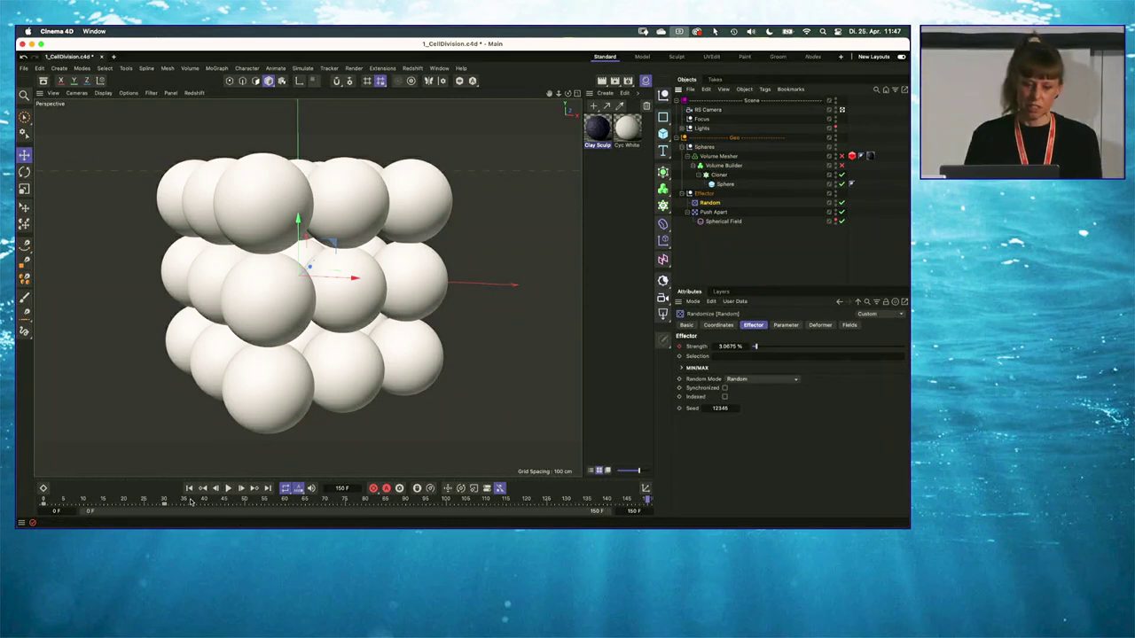
drag(192, 500, 152, 496)
click(713, 212)
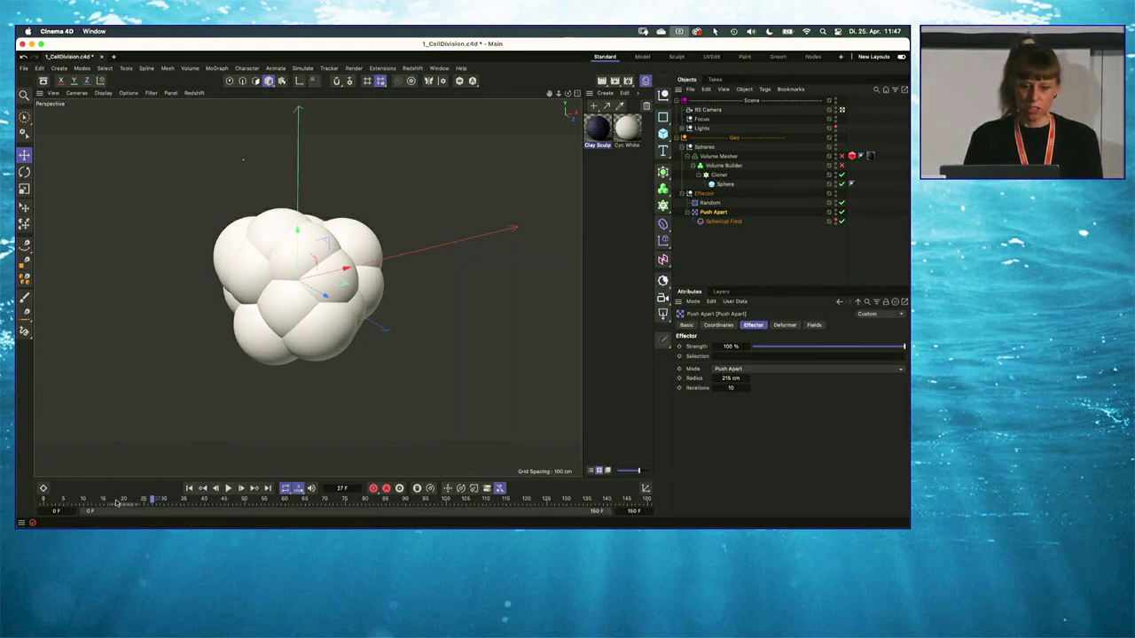
drag(124, 499, 101, 420)
click(721, 221)
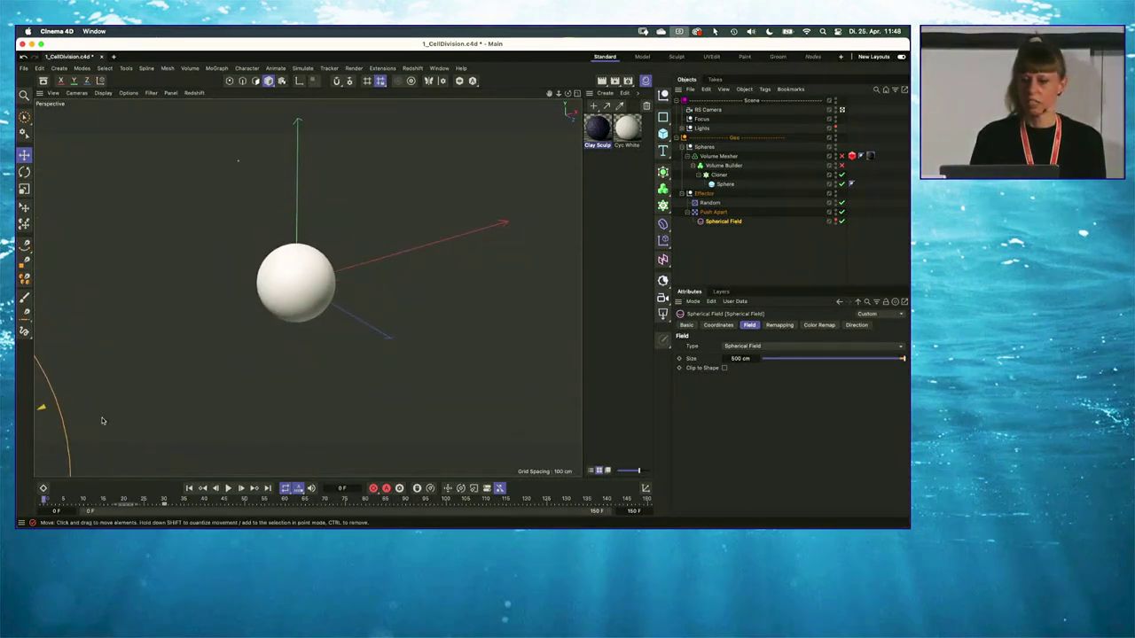
click(683, 224)
- Review the Volume Builder's smoothing layers, enable the Volume Builder and Volume Mesher, and scrub the merging spheres forward
click(724, 166)
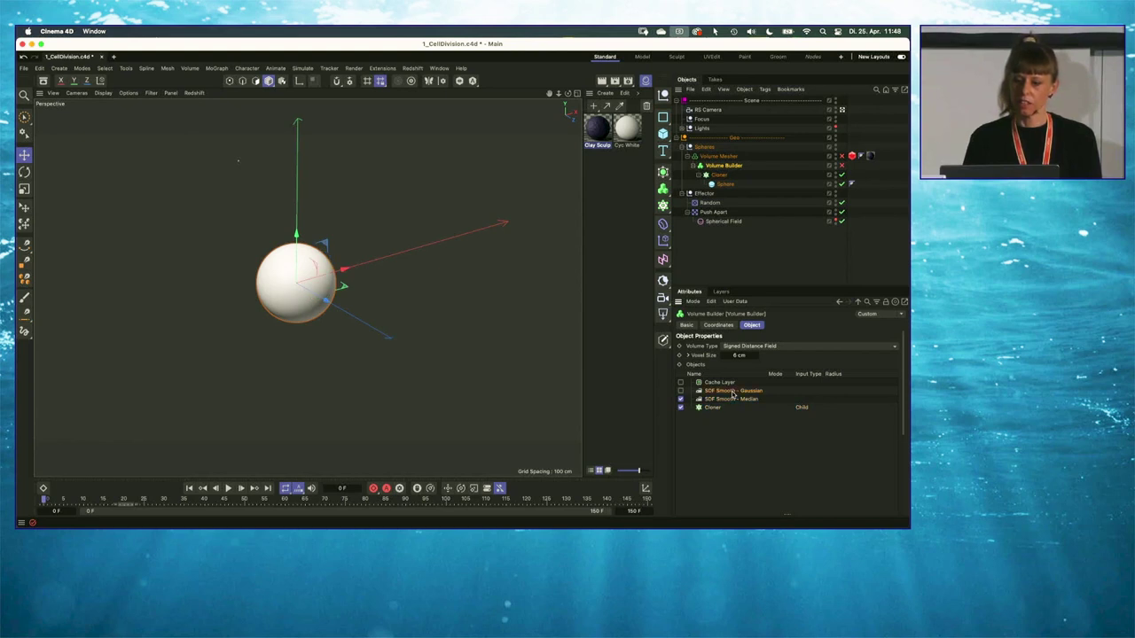
click(841, 156)
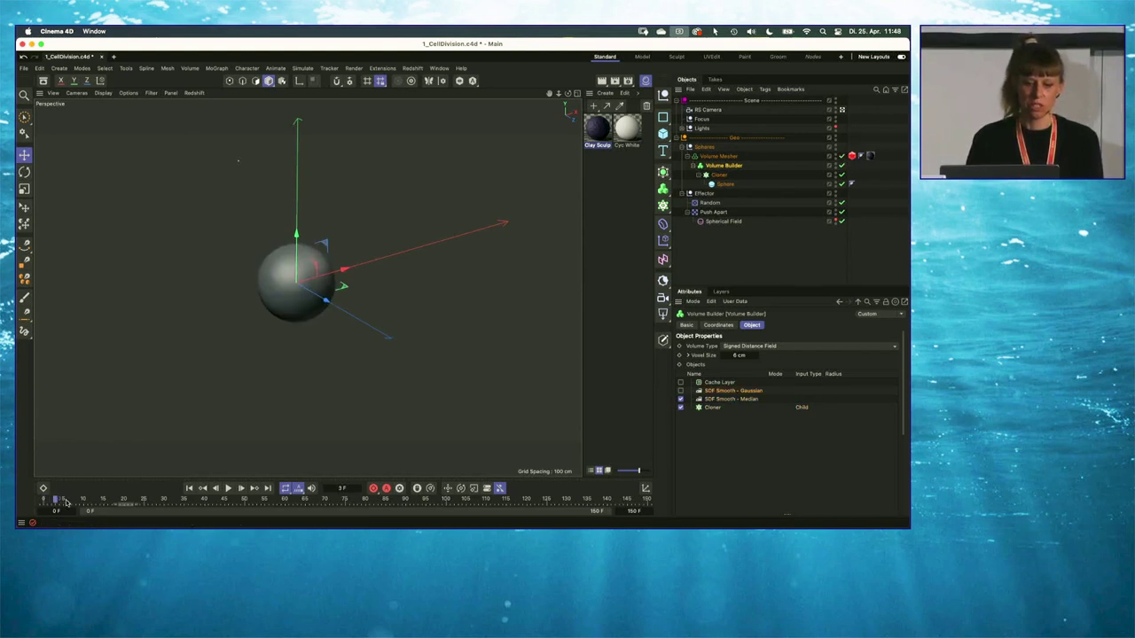
drag(114, 498, 442, 496)
- Examine the meshed spheres separating frame by frame around frame 90 and clear the object selection
key(f)
key(f)
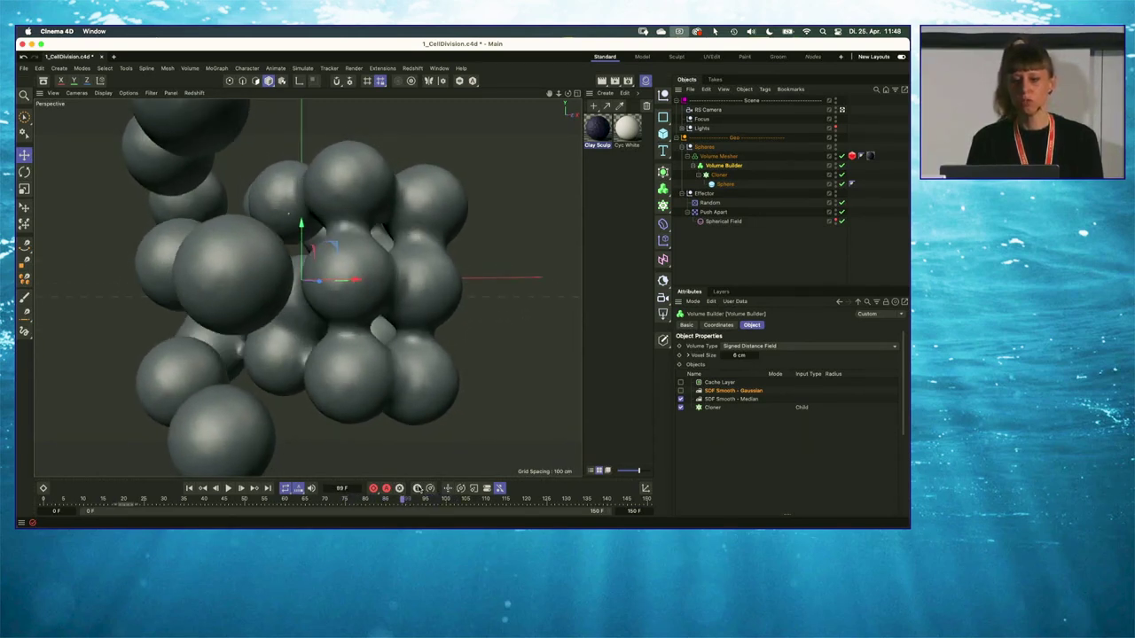
key(f)
key(f)
key(f)
key(f)
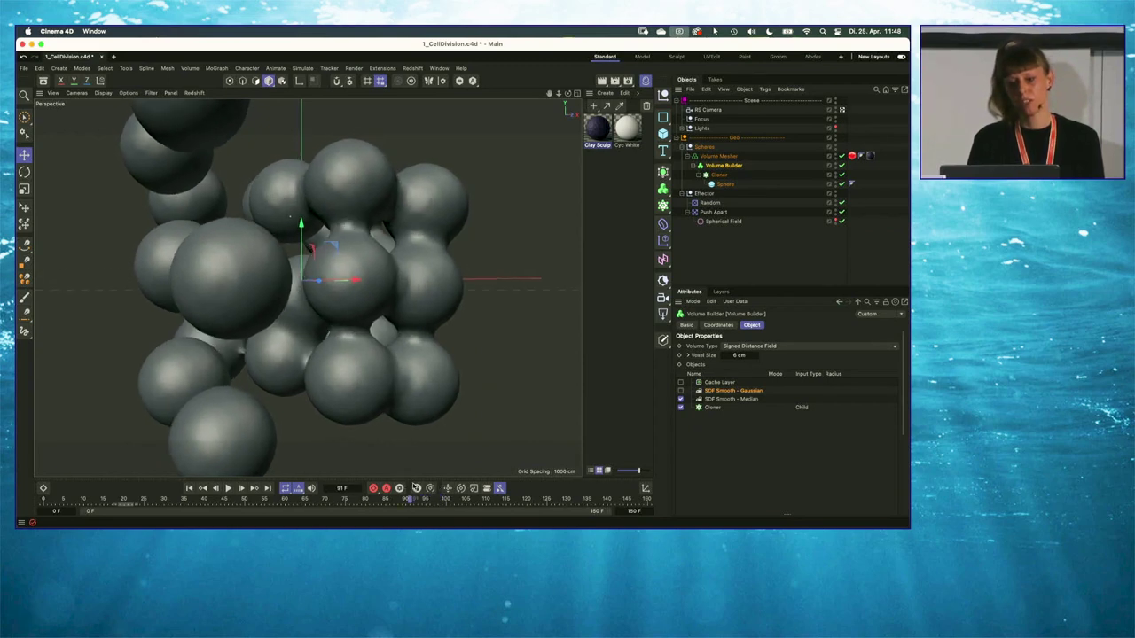
key(f)
key(f)
key(f)
key(f)
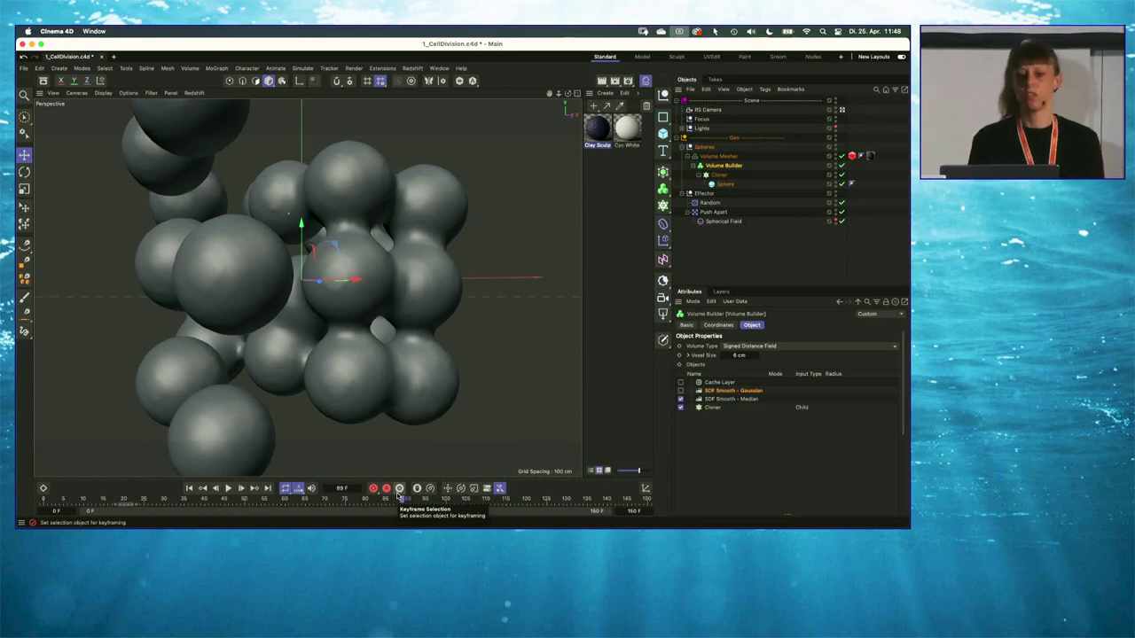
click(711, 249)
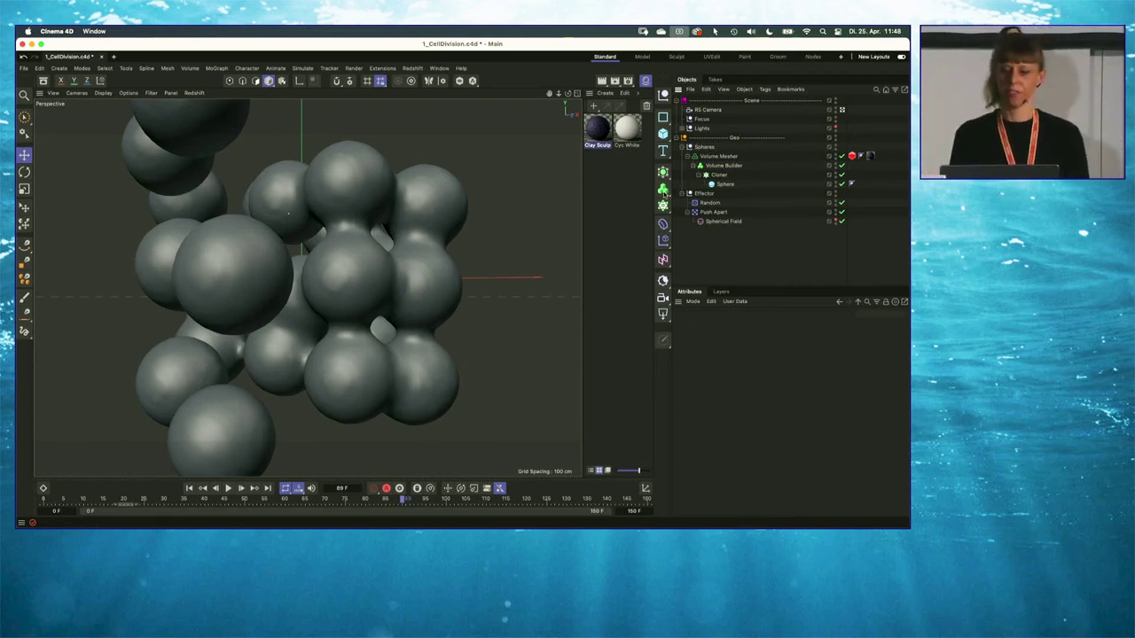
click(422, 499)
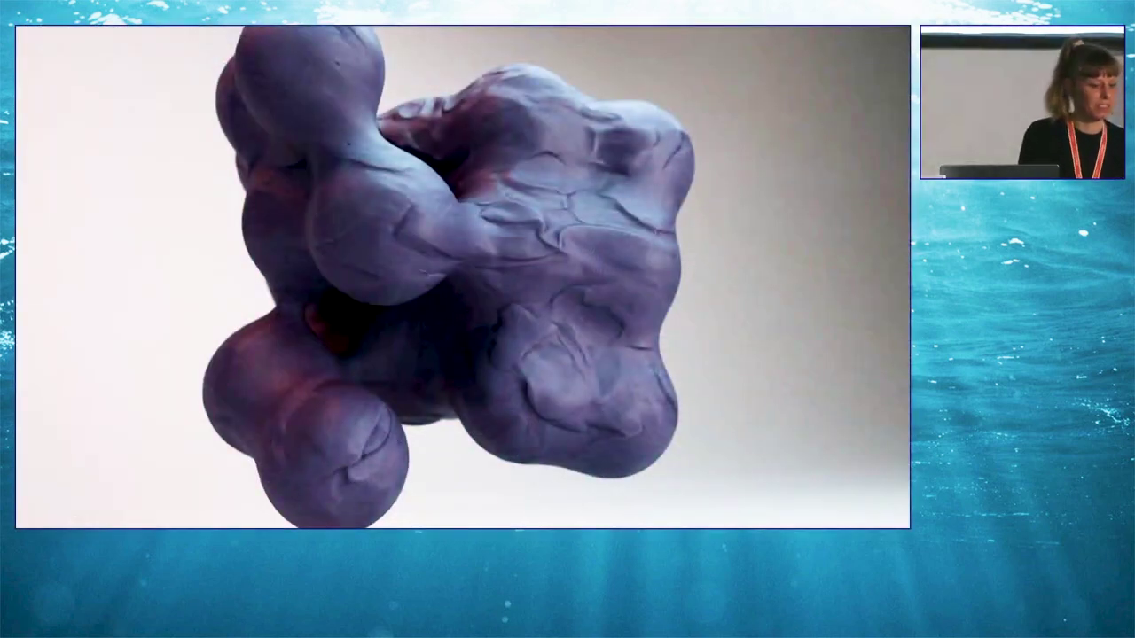
key(Right)
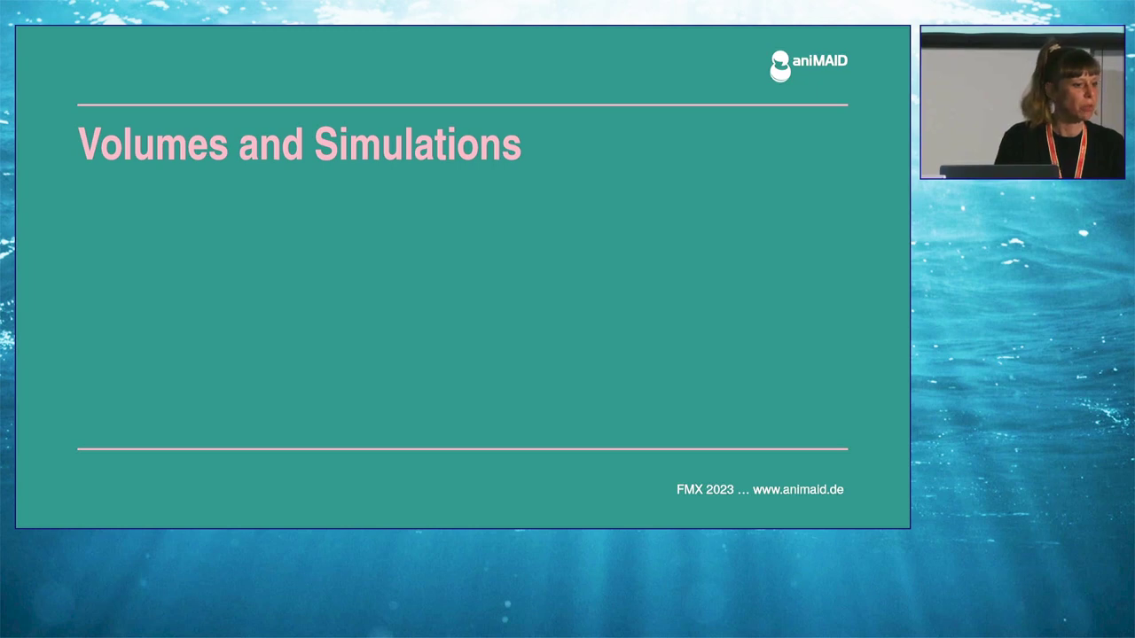
key(Right)
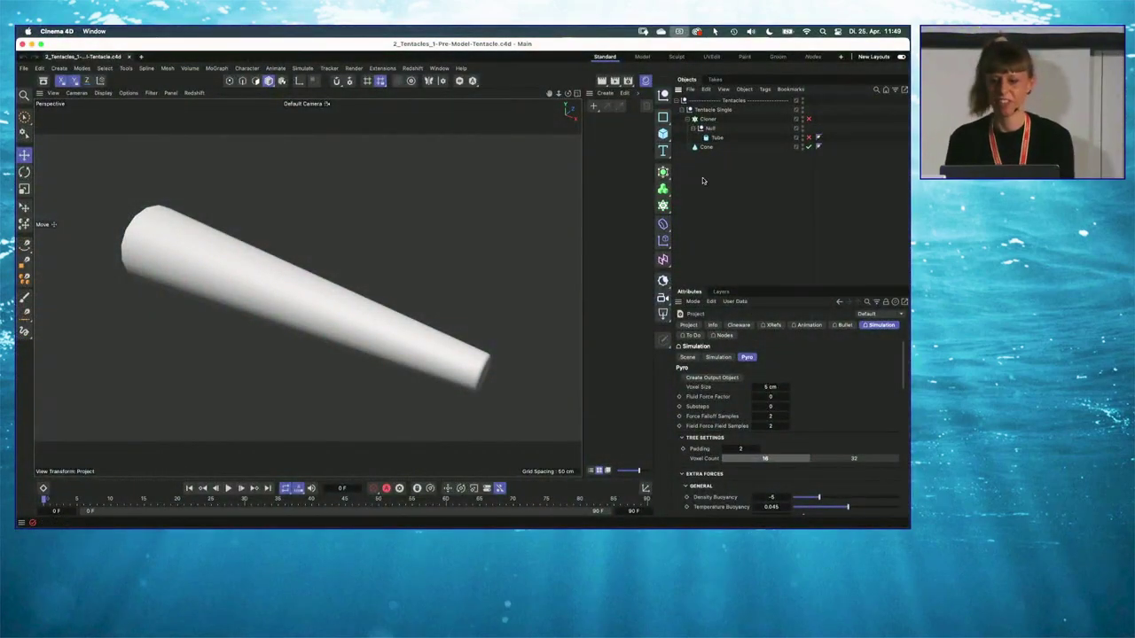
- Inspect the tentacle's Cone, and enable the Cloner and its Tube to place the suckers along the cone
click(707, 146)
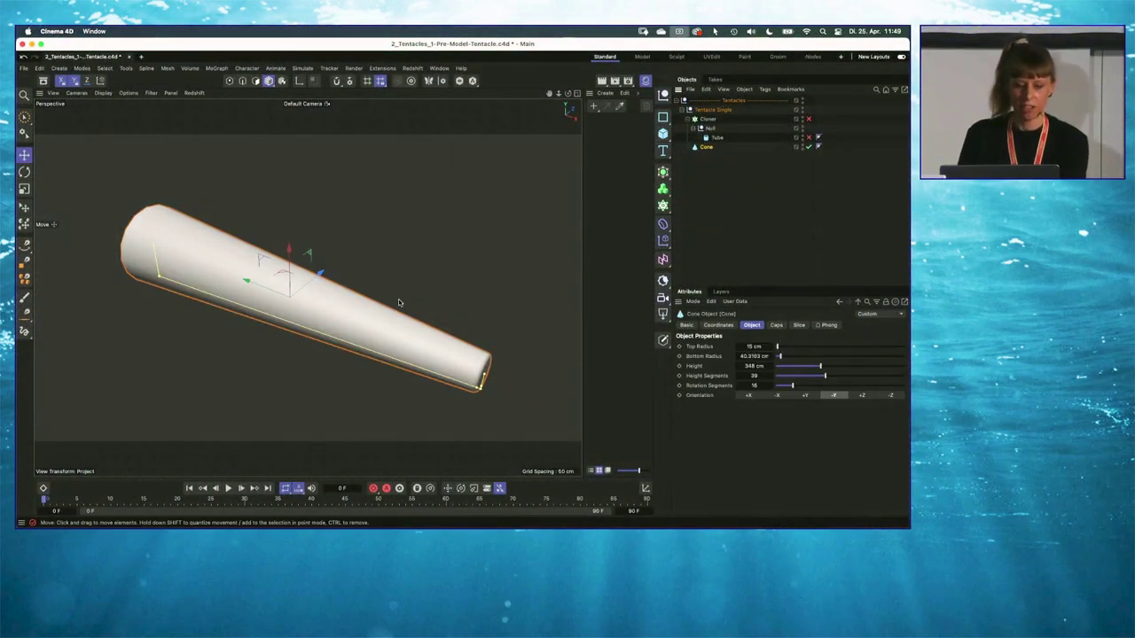
alt+drag(363, 318, 372, 310)
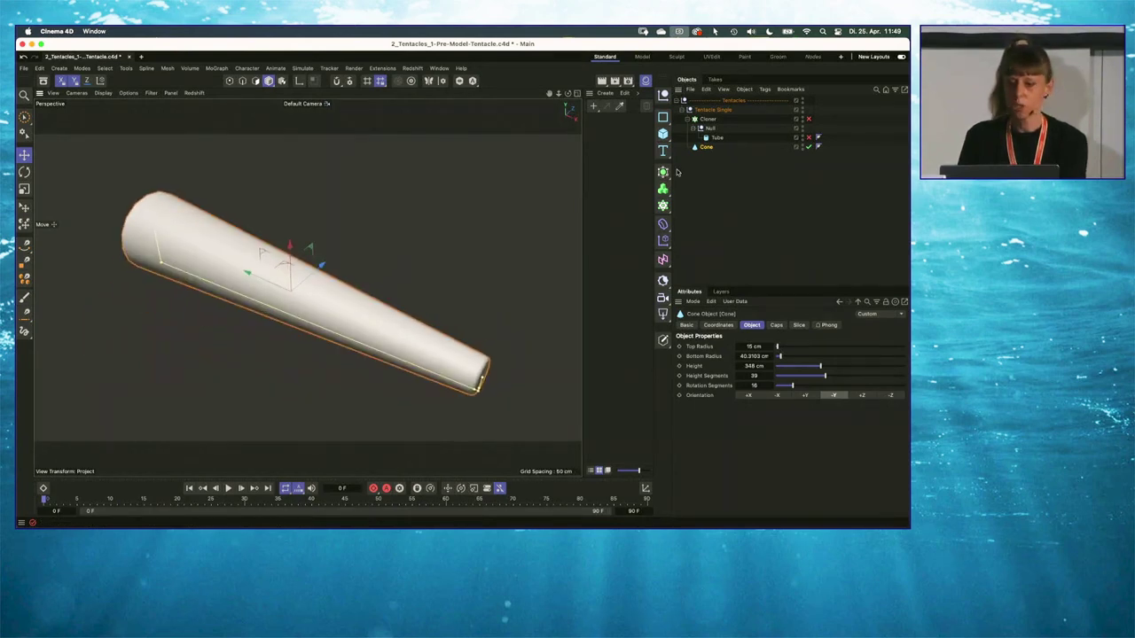
click(711, 119)
click(816, 137)
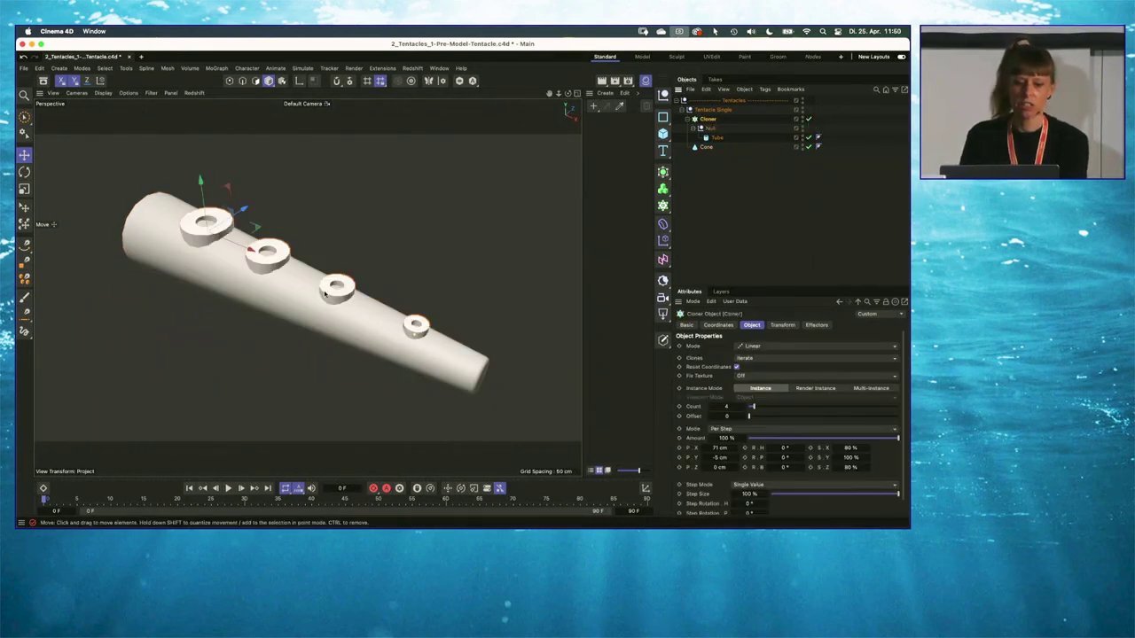
mouse_move(324, 294)
alt+mouse_down()
mouse_move(343, 246)
mouse_move(323, 294)
alt+mouse_up()
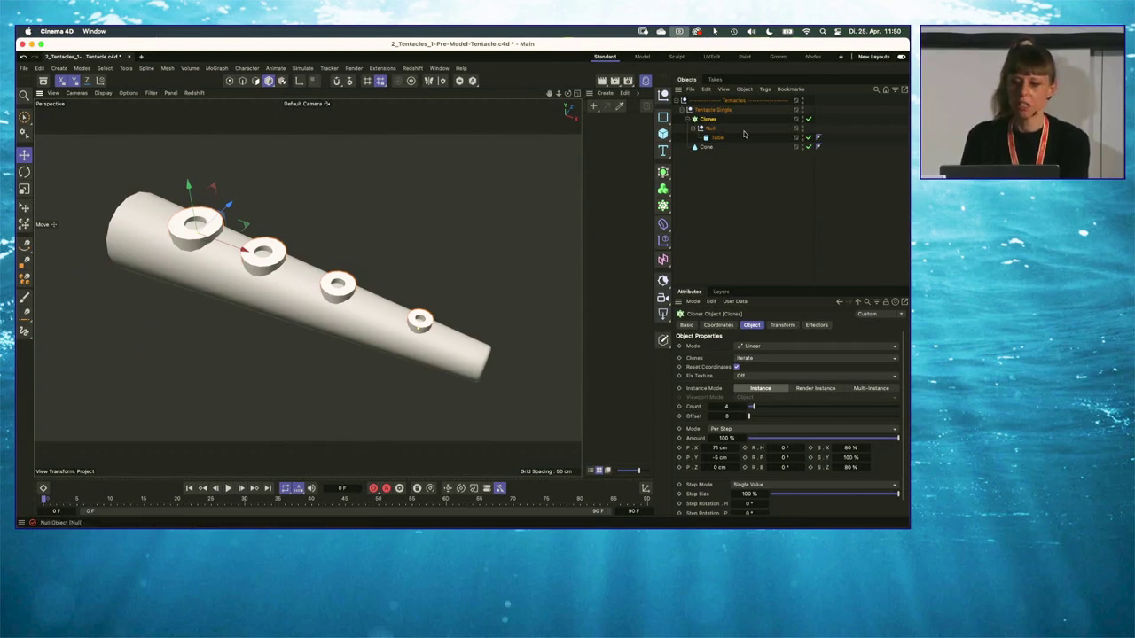
- Merge the Tentacle Single hierarchy into one polygon object with Connect Objects + Delete and clear the selection
click(715, 110)
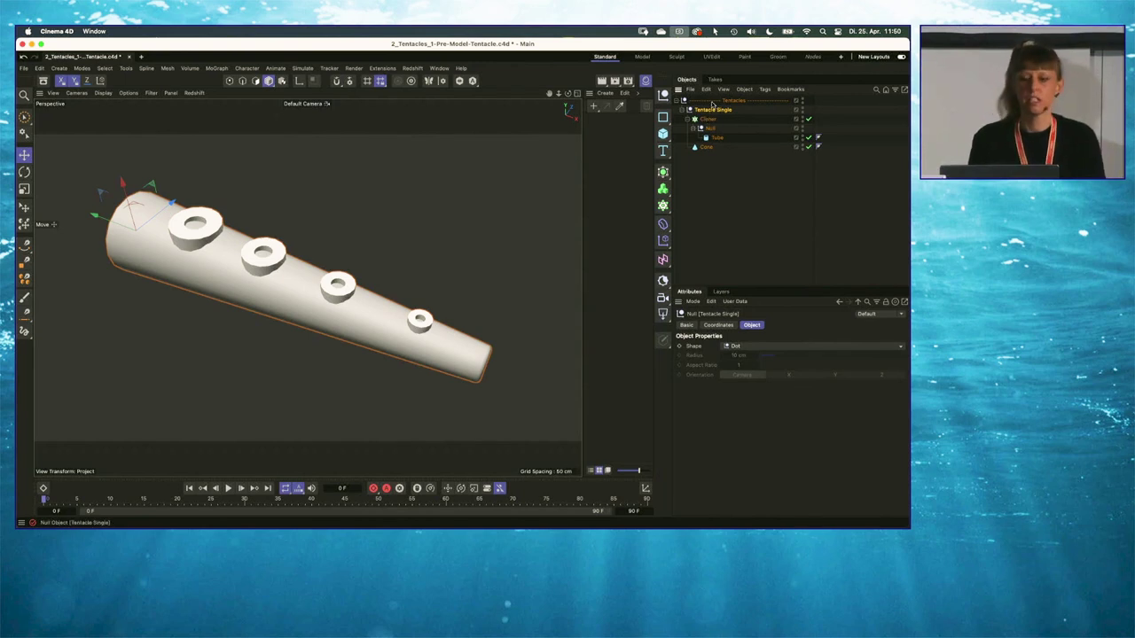
right_click(713, 107)
mouse_move(772, 106)
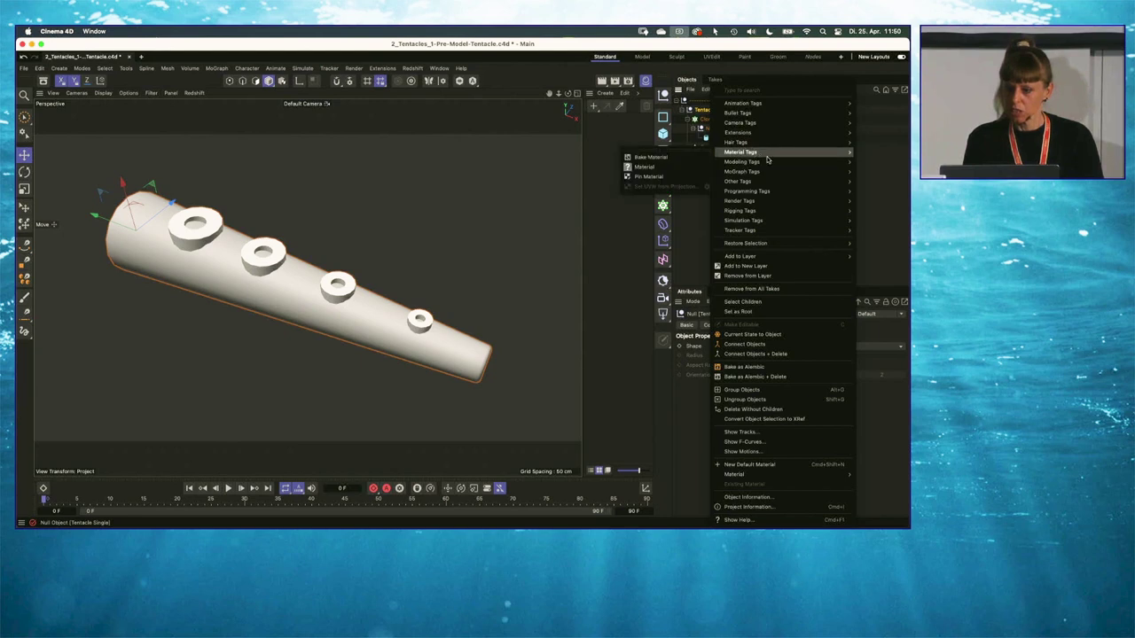
click(767, 354)
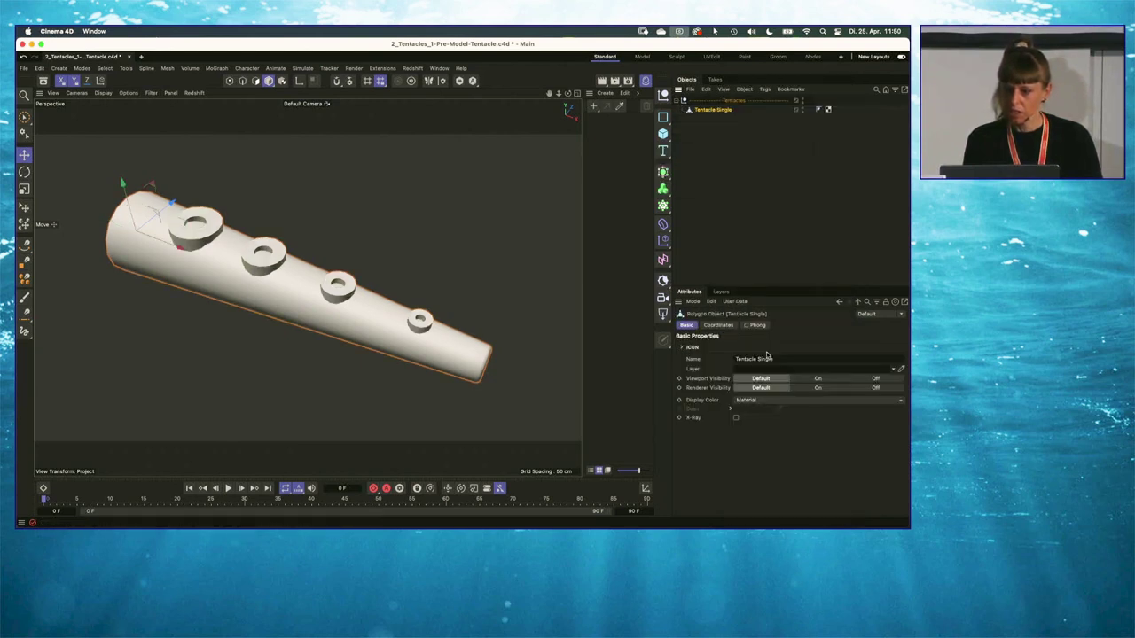
alt+drag(311, 262, 337, 241)
click(681, 145)
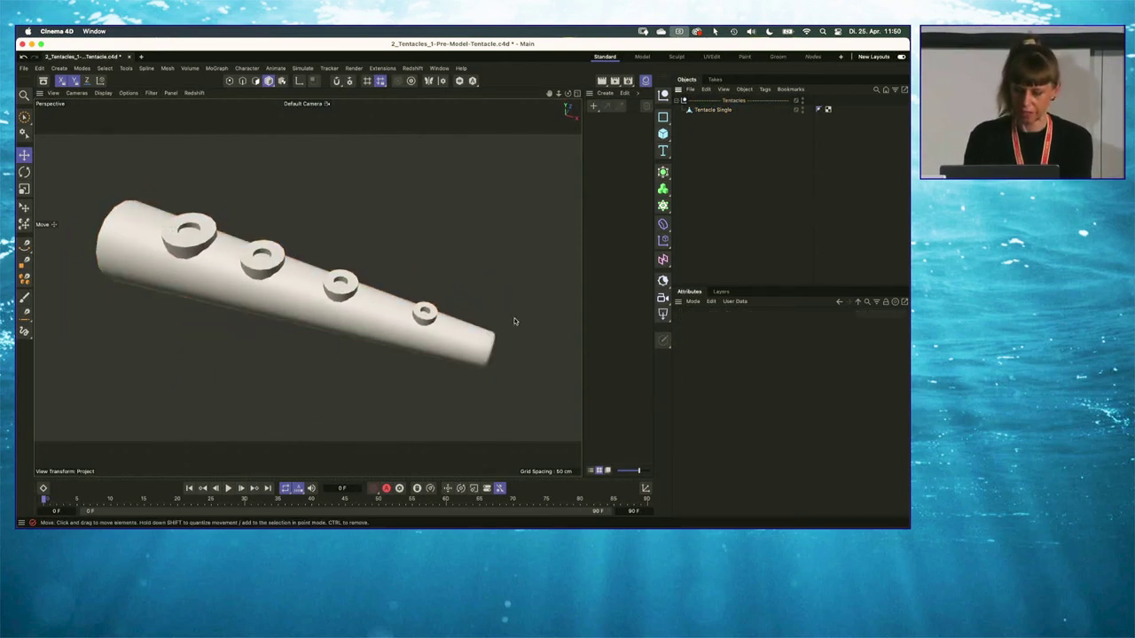
- Open 2_Tentacles_2-Pre-Simulation-Tentacle.c4d, inspect the Tentacle Single mesh and select the Cloner - Tentacles object
key(super+o)
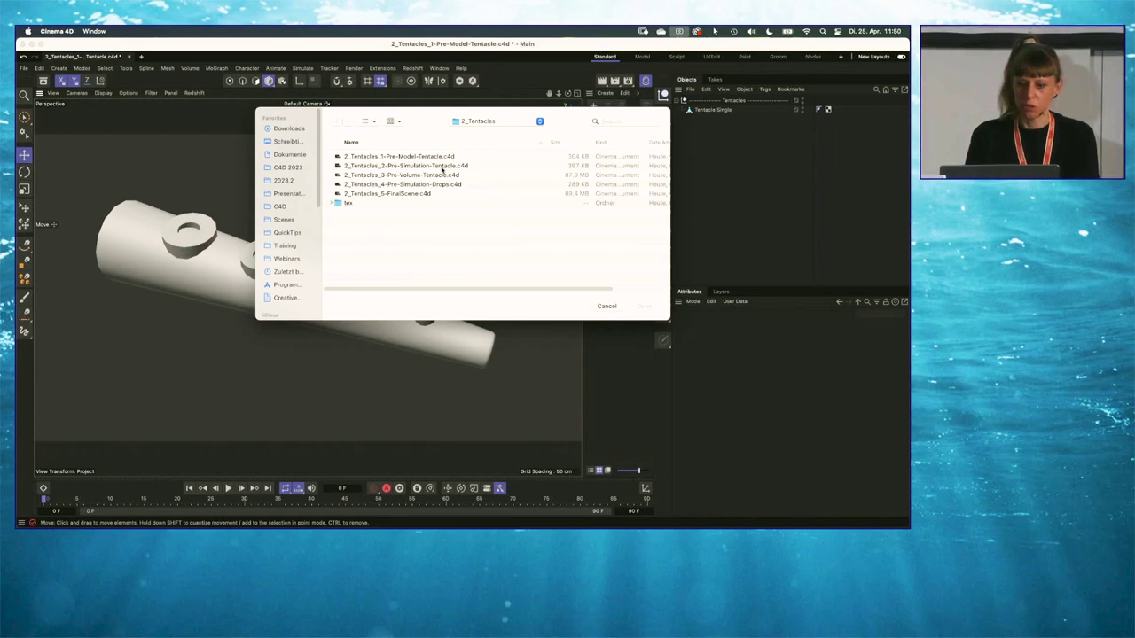
double_click(441, 167)
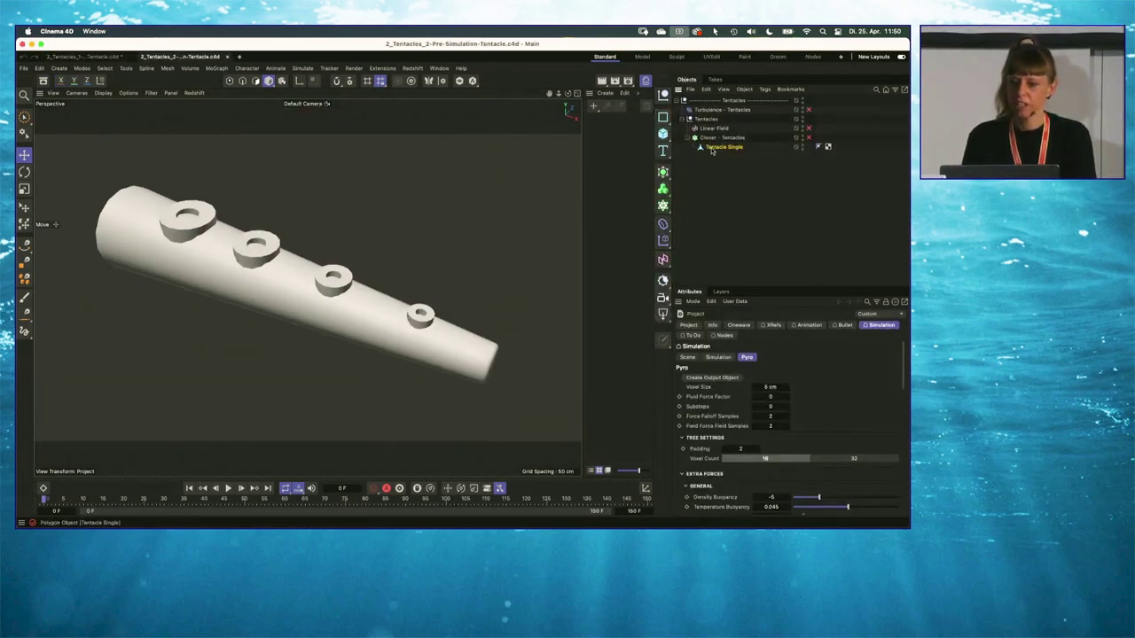
click(300, 249)
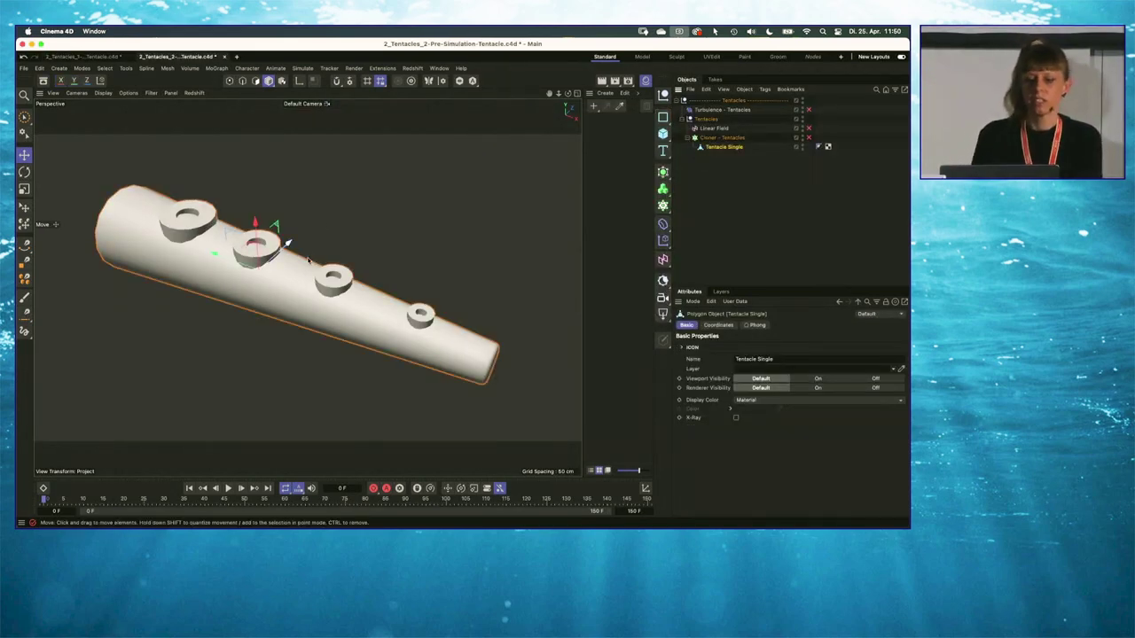
click(722, 139)
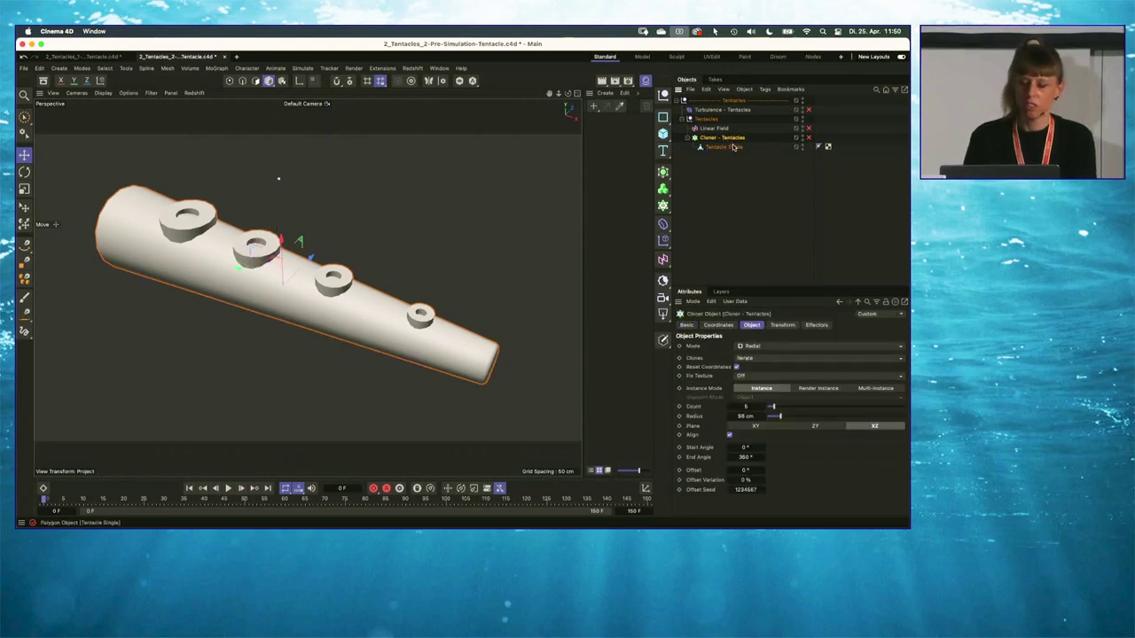